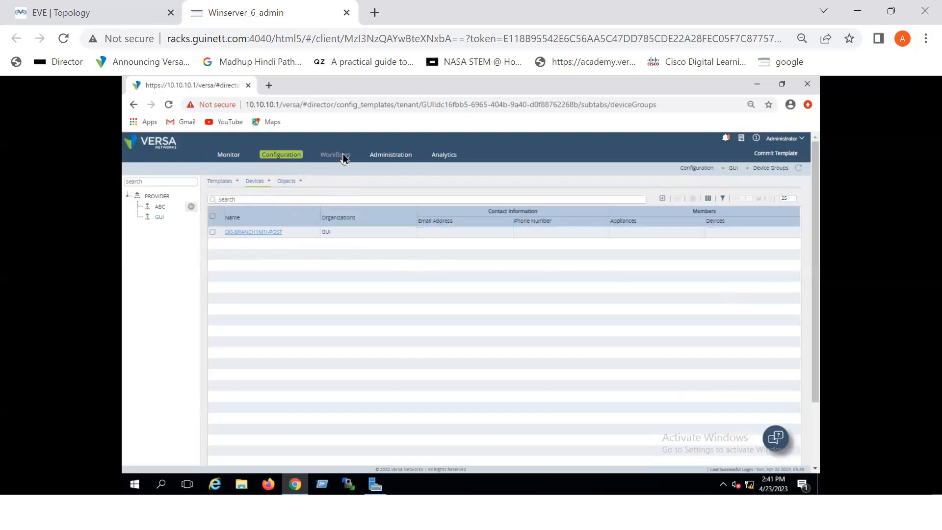
- Start adding a new device in the device workflows of the GUI organization
{"action": "left_click", "coordinate": [342, 156]}
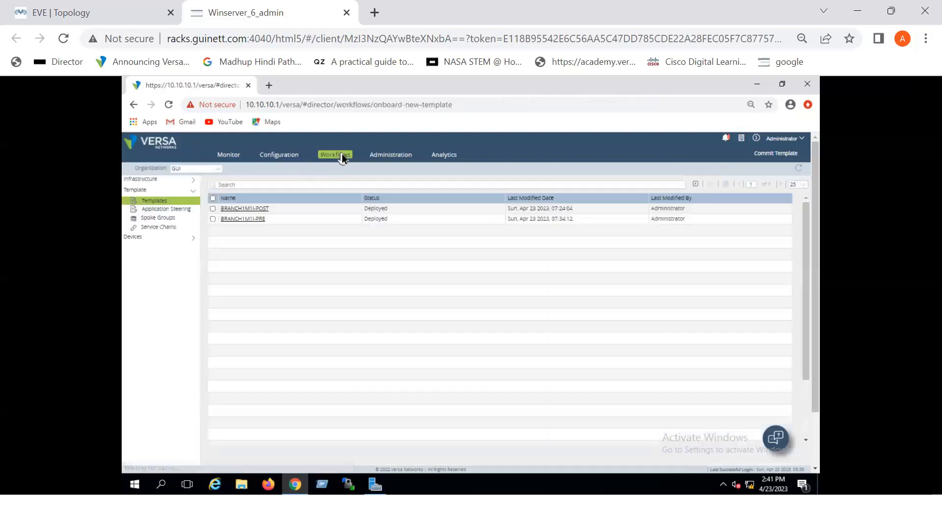
{"action": "left_click", "coordinate": [146, 237]}
{"action": "left_click", "coordinate": [150, 247]}
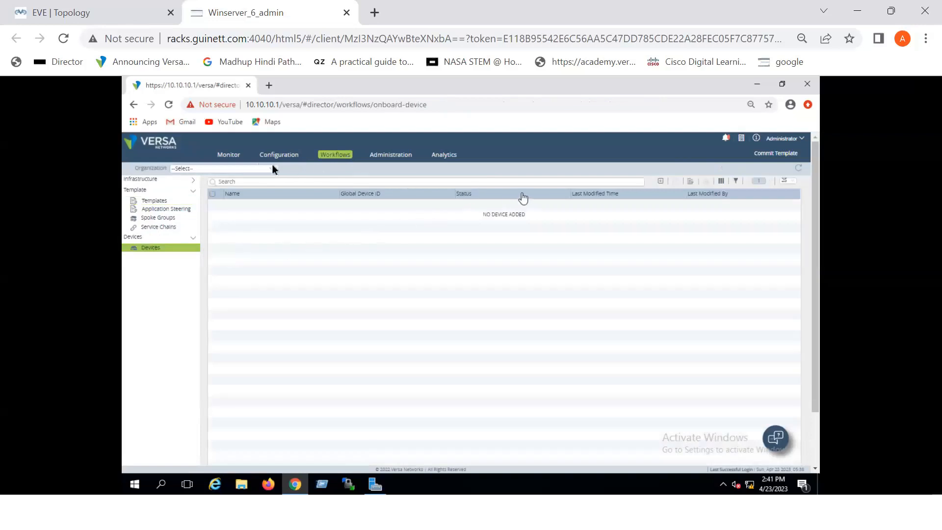
{"action": "left_click", "coordinate": [204, 170]}
{"action": "left_click", "coordinate": [204, 170]}
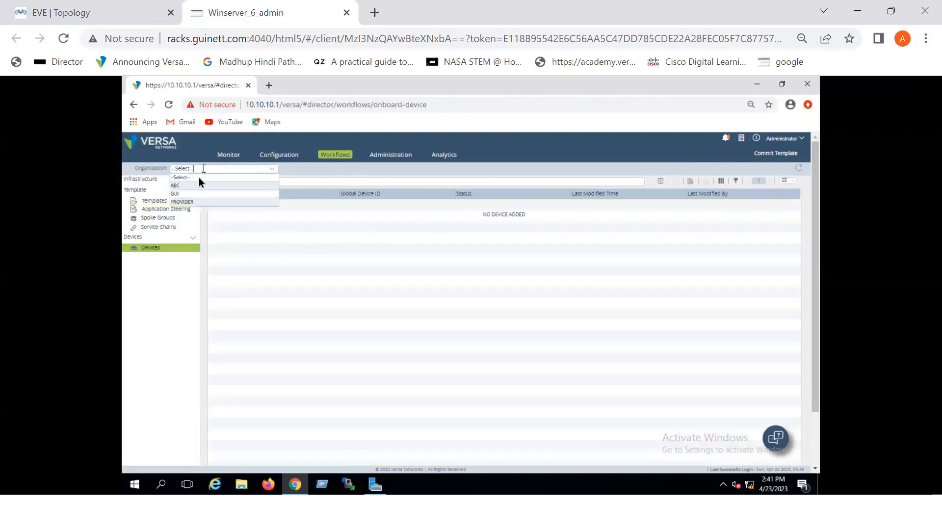
{"action": "left_click", "coordinate": [179, 194]}
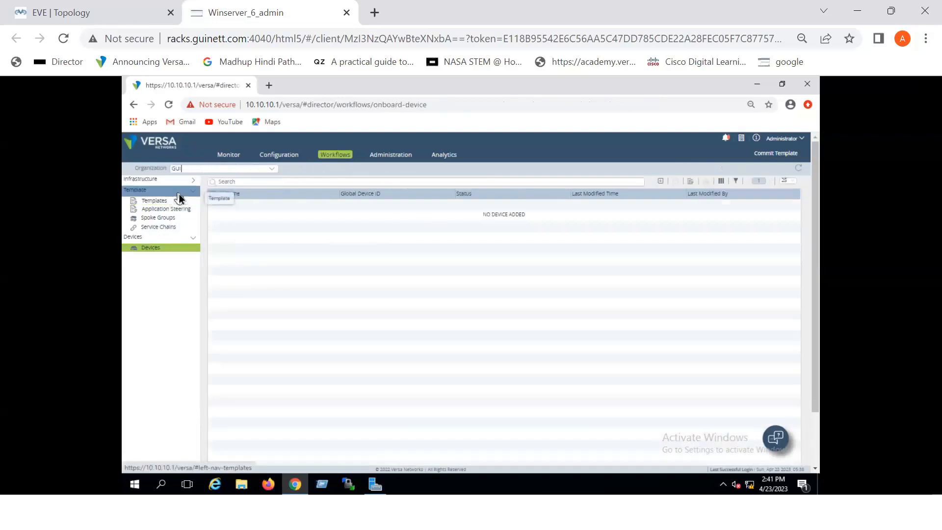
{"action": "left_click", "coordinate": [661, 183]}
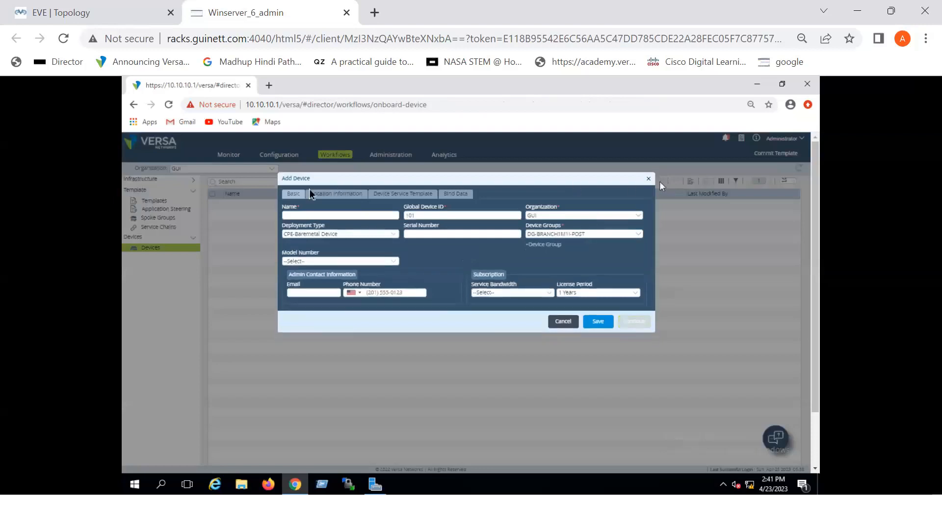
- Enter BRANCH1 as both the new device's name and its serial number
{"action": "left_click", "coordinate": [312, 216]}
{"action": "type", "text": "BR"}
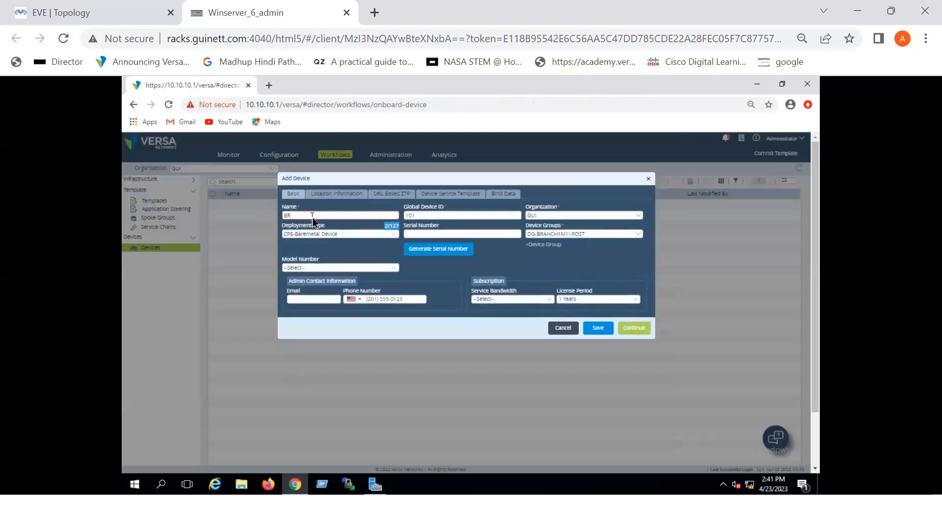
{"action": "type", "text": "ANCH1"}
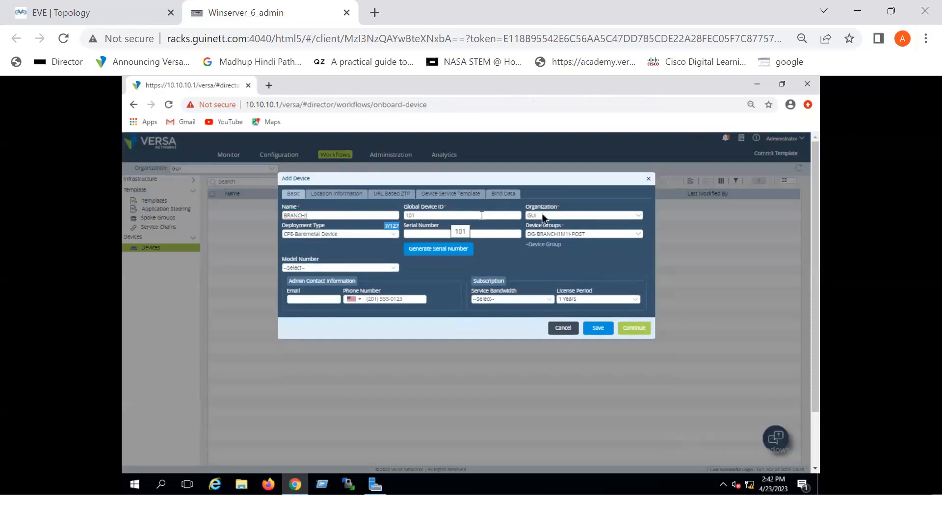
{"action": "left_click", "coordinate": [437, 234]}
{"action": "type", "text": "BRA"}
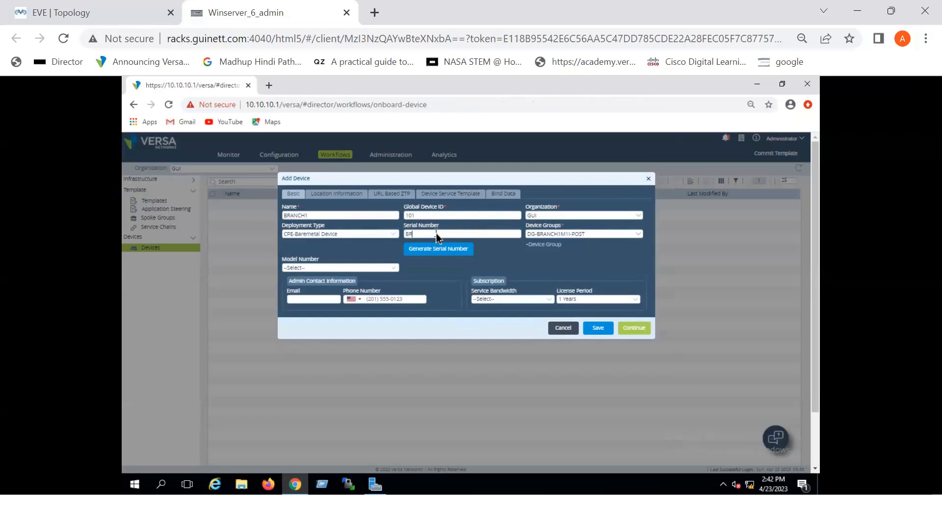
{"action": "type", "text": "NCH1"}
- Set the device's service bandwidth to 10 Mbps and its location country to India
{"action": "left_click", "coordinate": [552, 258]}
{"action": "left_click", "coordinate": [506, 300]}
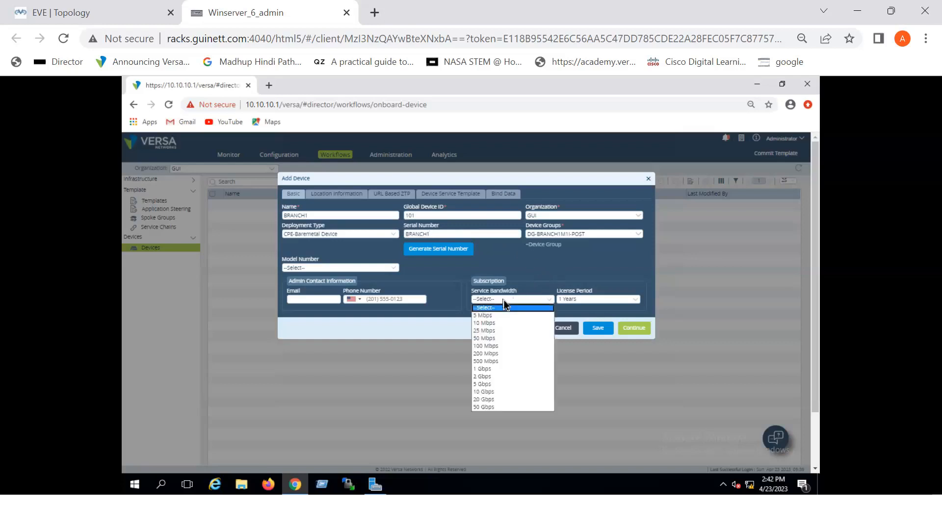
{"action": "left_click", "coordinate": [491, 324]}
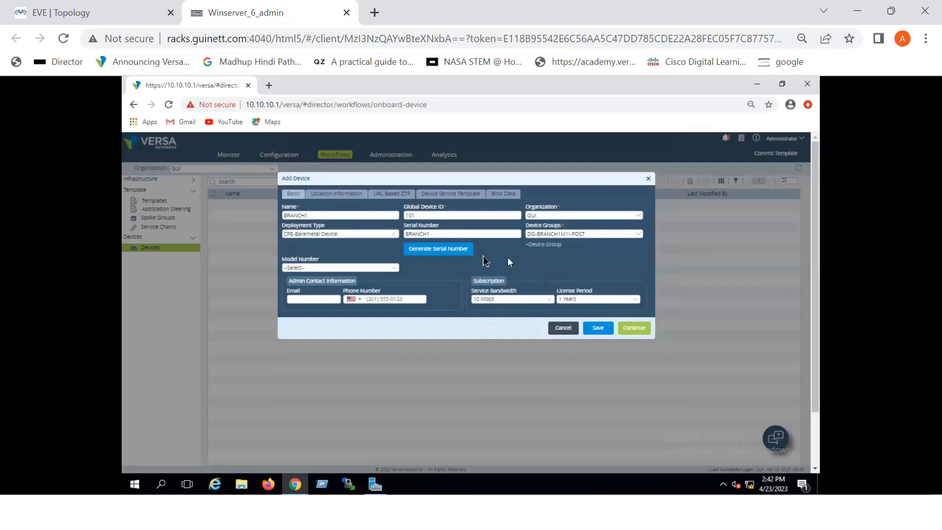
{"action": "left_click", "coordinate": [330, 192]}
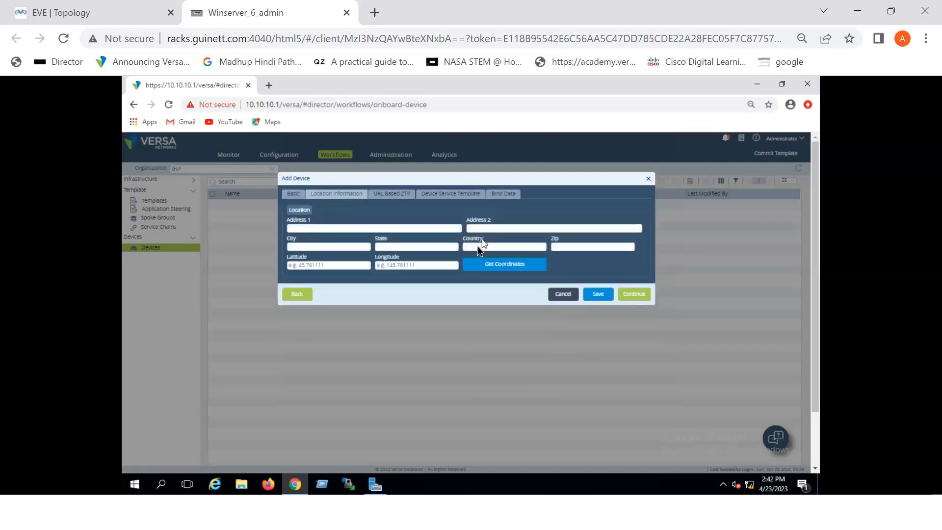
{"action": "type", "text": "India"}
- Review the new device's URL-based ZTP, device service template and bind data settings
{"action": "left_click", "coordinate": [394, 193]}
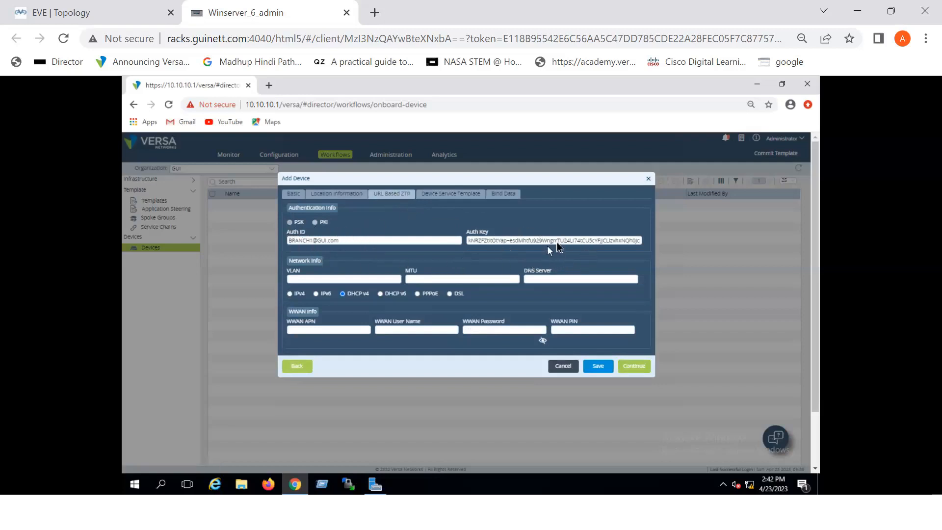
{"action": "left_click", "coordinate": [459, 196]}
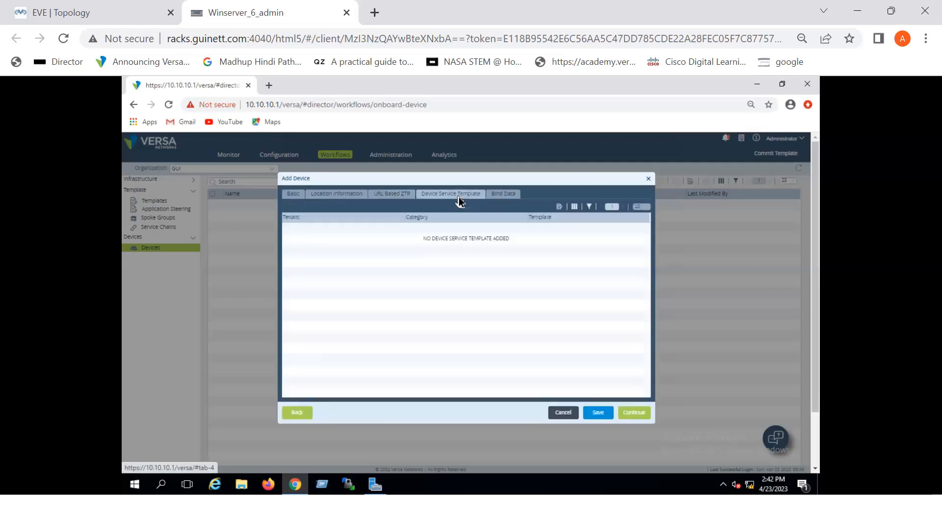
{"action": "left_click", "coordinate": [516, 196]}
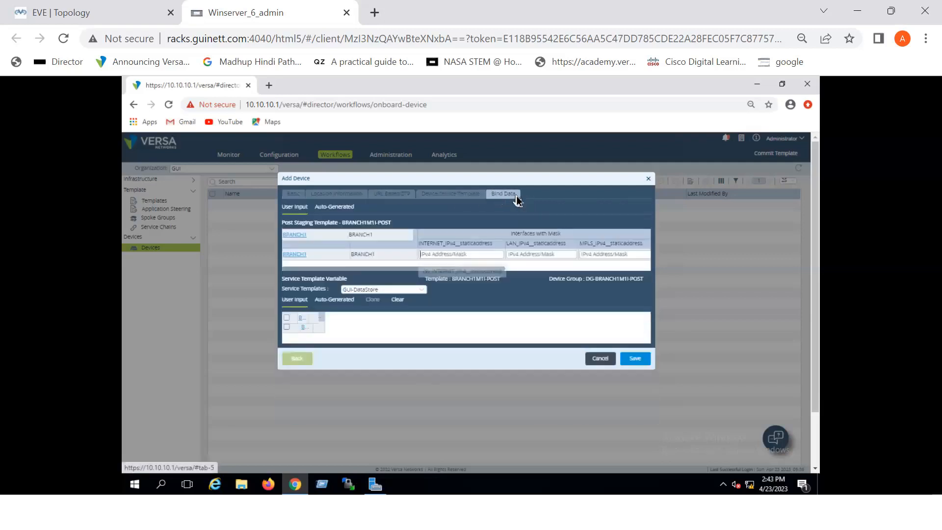
- Check Branch 1's addressing in the EVE topology and set BRANCH1's INTERNET static address to 10.40.10.1/24 in its bind data variables
{"action": "left_click", "coordinate": [300, 259]}
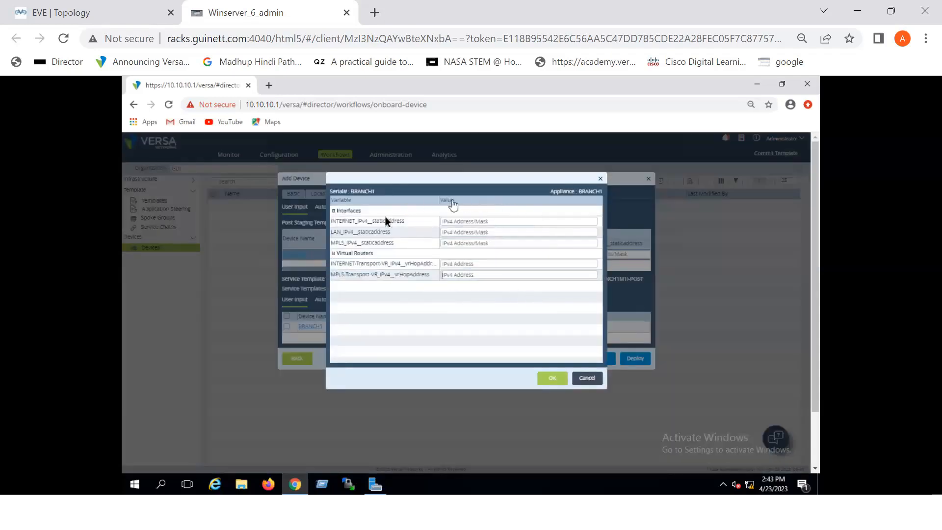
{"action": "left_click", "coordinate": [112, 10]}
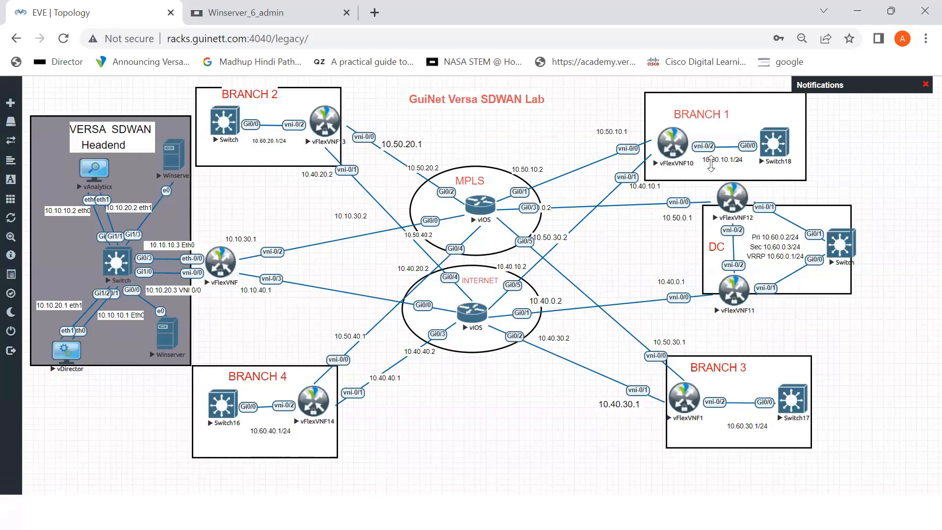
{"action": "left_click", "coordinate": [338, 21]}
{"action": "left_click", "coordinate": [466, 221]}
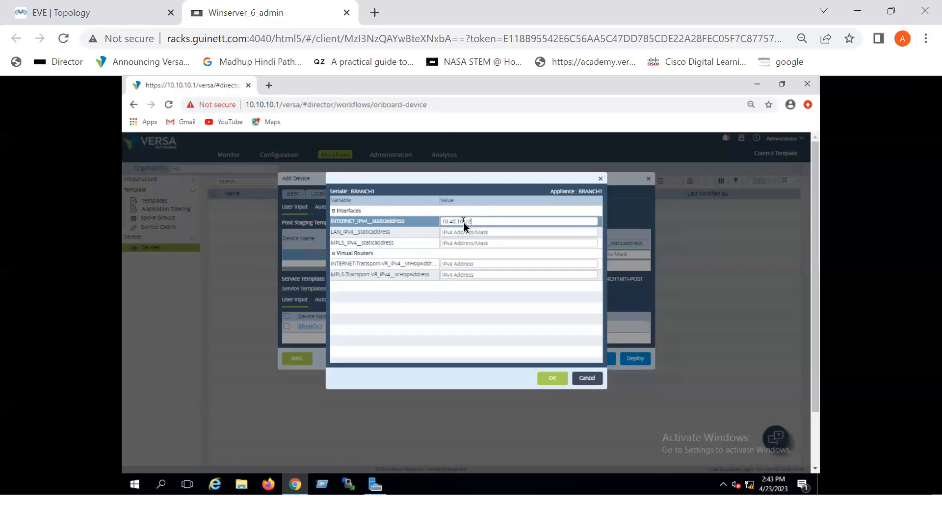
{"action": "type", "text": "4"}
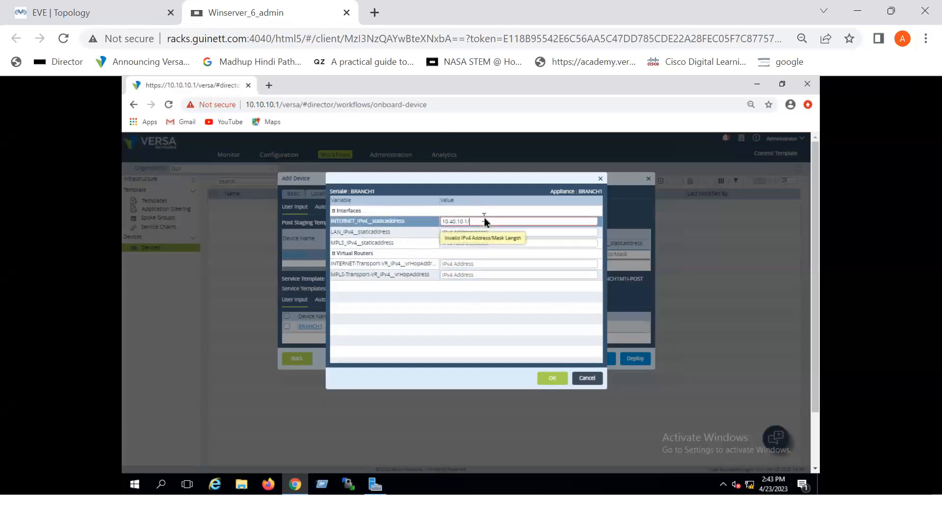
{"action": "type", "text": "24"}
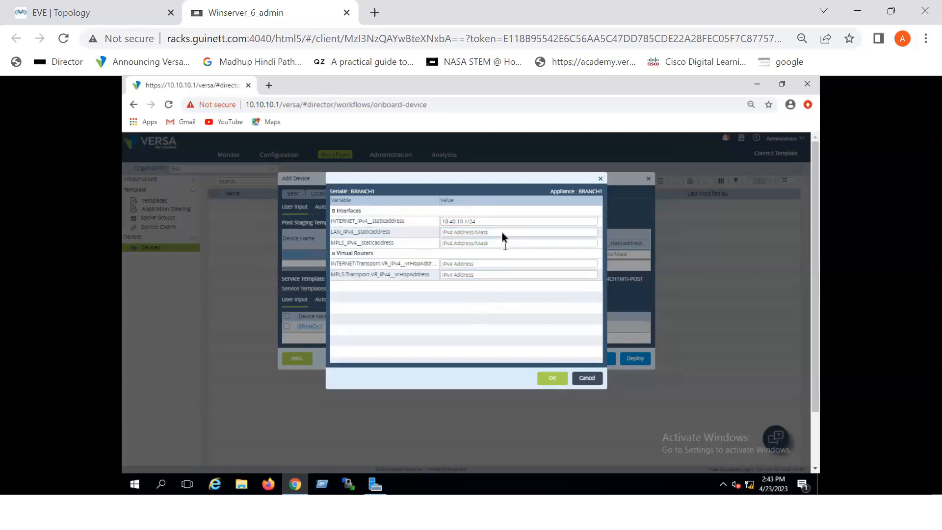
- Set BRANCH1's LAN static address to 10.60.10.1/24 and its MPLS static address to 10.50.10.1/24
{"action": "left_click", "coordinate": [488, 235]}
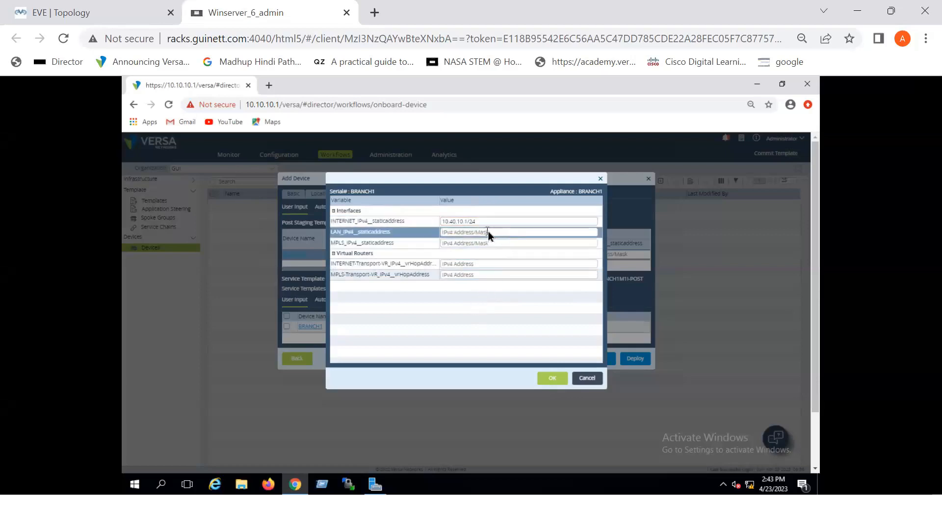
{"action": "type", "text": "10.60.10.1/24"}
{"action": "left_click", "coordinate": [481, 244]}
{"action": "type", "text": "10"}
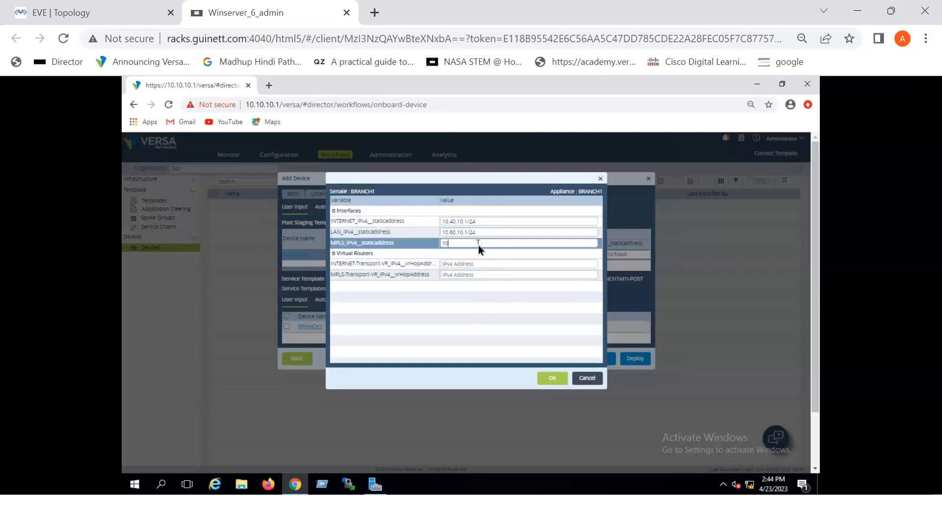
{"action": "type", "text": ".50.10.1/24"}
- Set the INTERNET transport next-hop address to 10.40.10.2 and the MPLS transport next-hop address to 10.50.10.2
{"action": "left_click", "coordinate": [464, 272]}
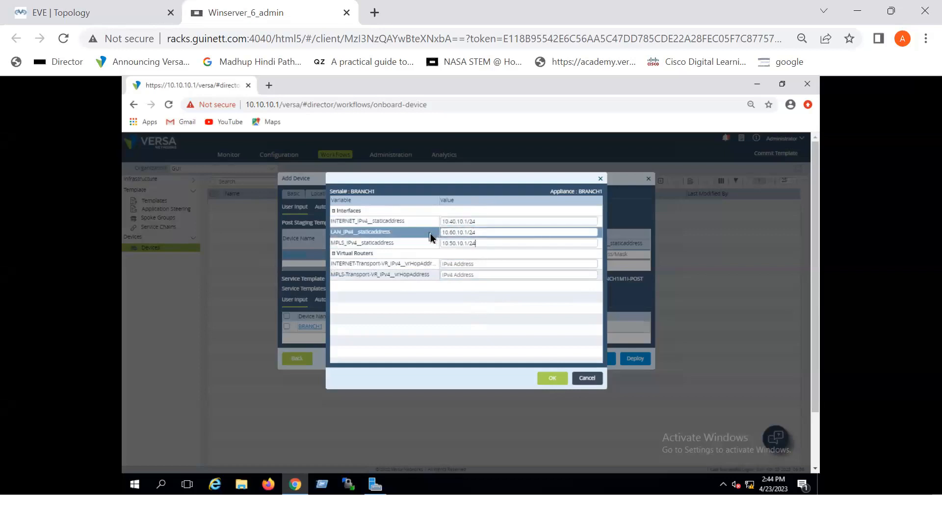
{"action": "left_click", "coordinate": [465, 243]}
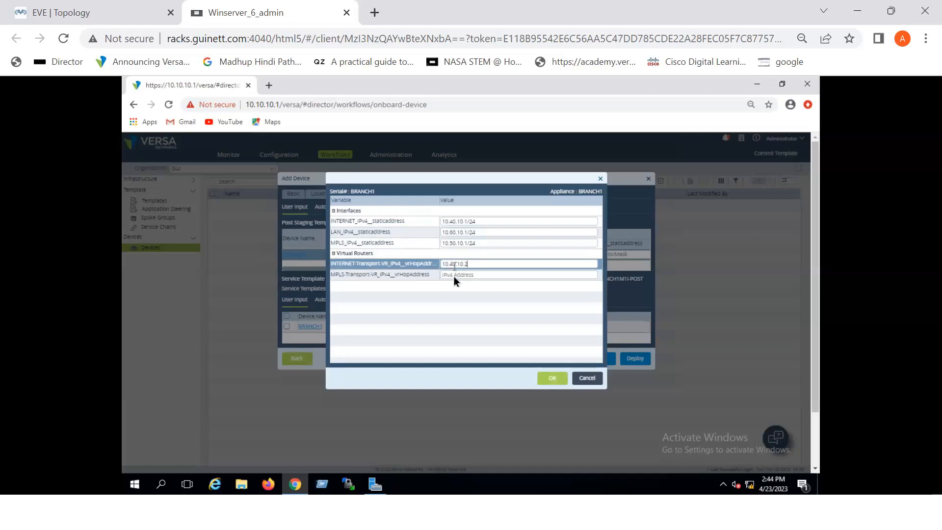
{"action": "left_click", "coordinate": [453, 275]}
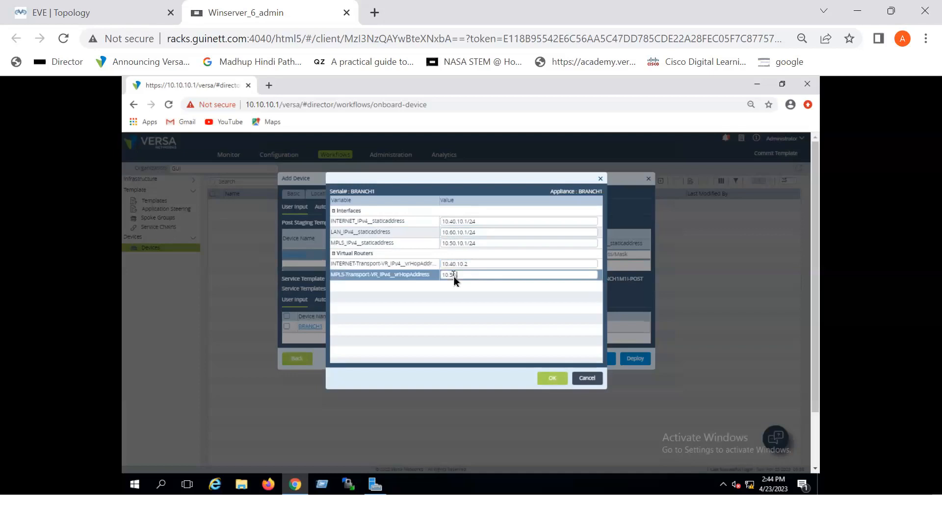
{"action": "type", "text": "10.50.10.2"}
{"action": "left_click", "coordinate": [480, 300]}
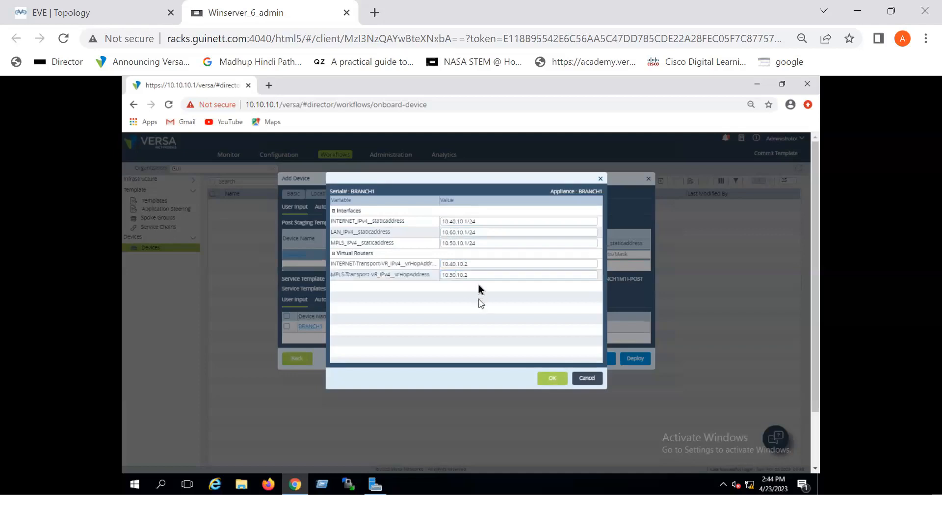
{"action": "left_click", "coordinate": [455, 264]}
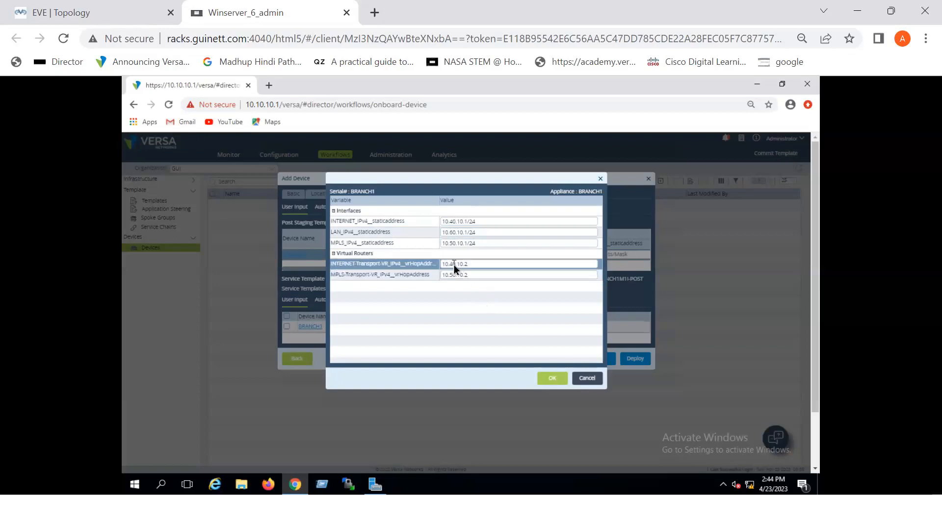
{"action": "left_click", "coordinate": [498, 307]}
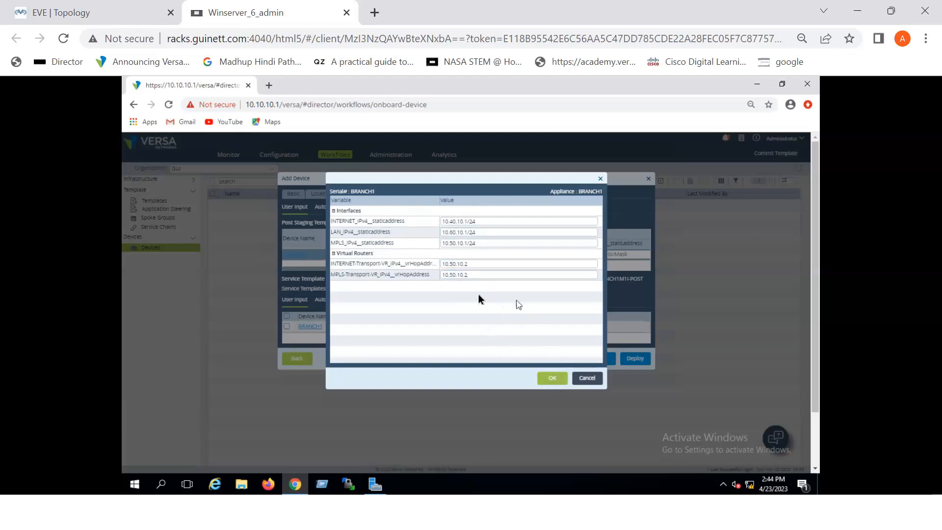
{"action": "left_click", "coordinate": [488, 265]}
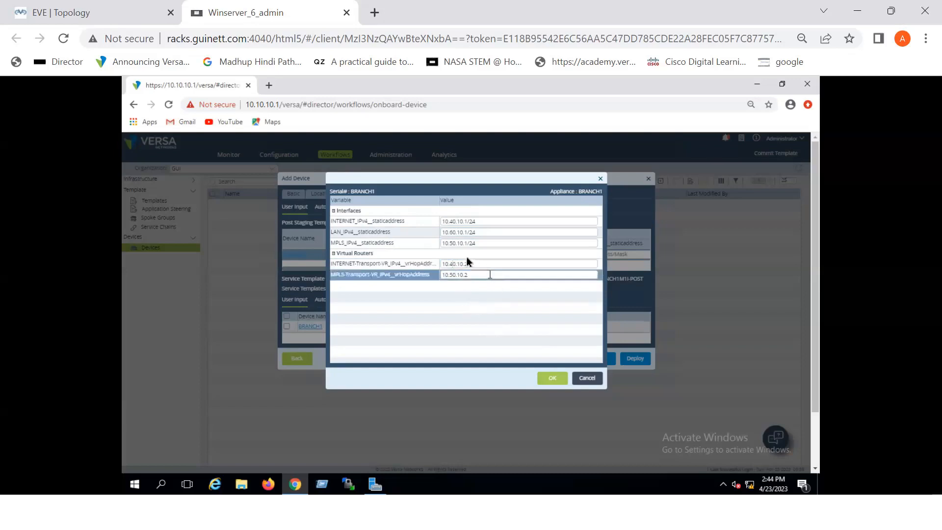
{"action": "left_click", "coordinate": [490, 242]}
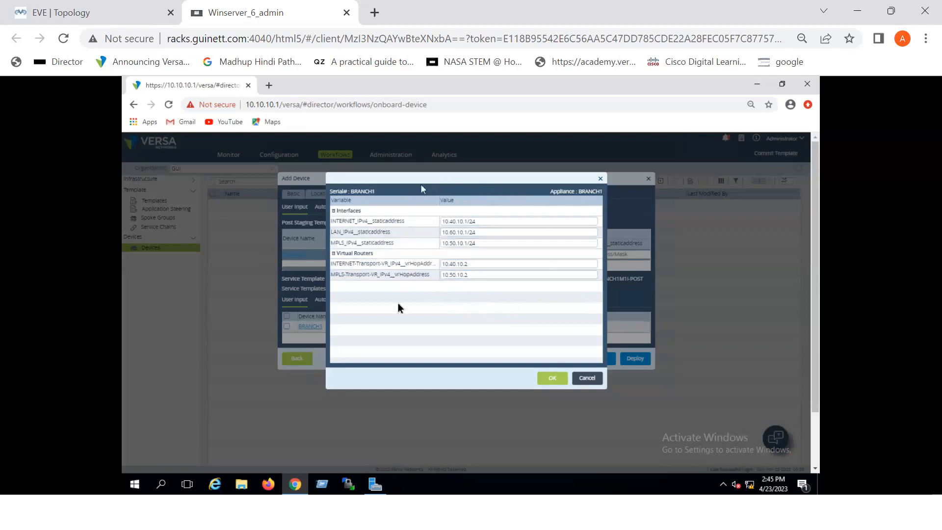
- Accept the bind data variables and deploy the BRANCH1 device workflow
{"action": "left_click", "coordinate": [550, 378]}
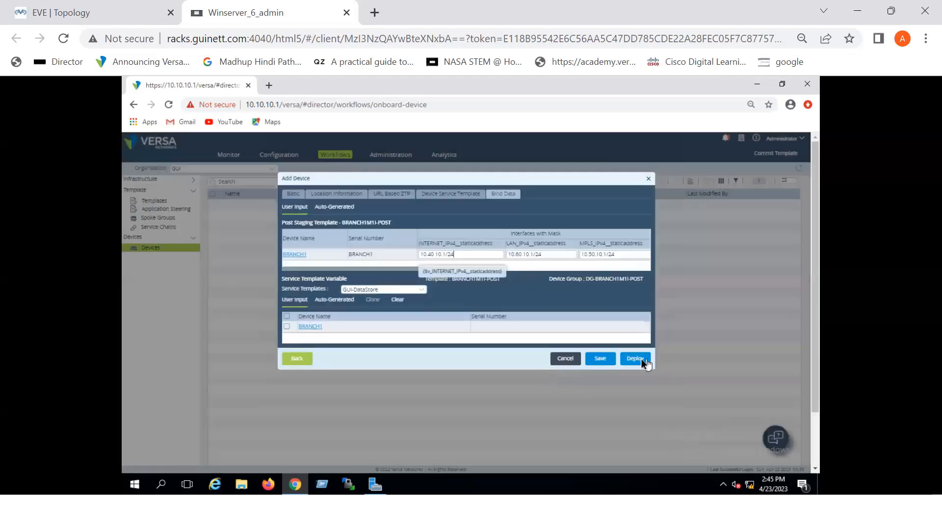
{"action": "left_click", "coordinate": [641, 358]}
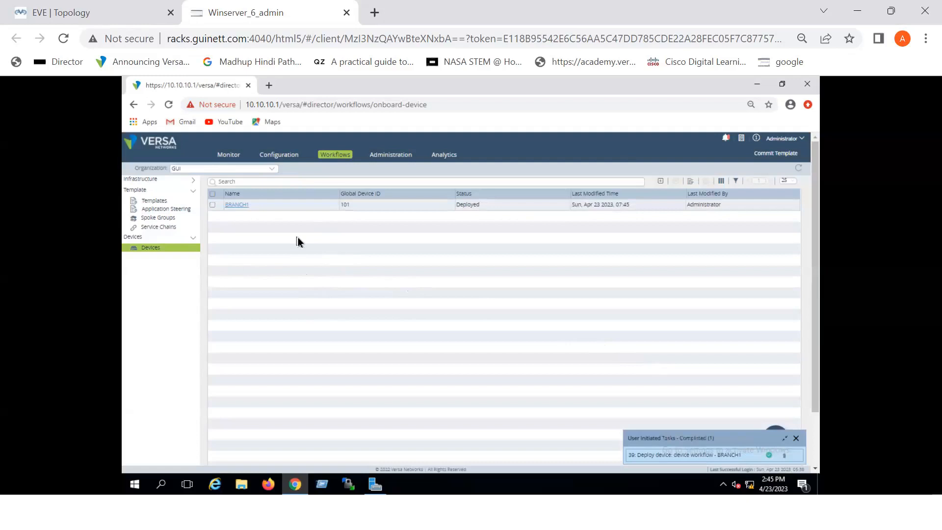
- Open BRANCH1's record in the administration hardware inventory to examine its status and details
{"action": "left_click", "coordinate": [390, 156]}
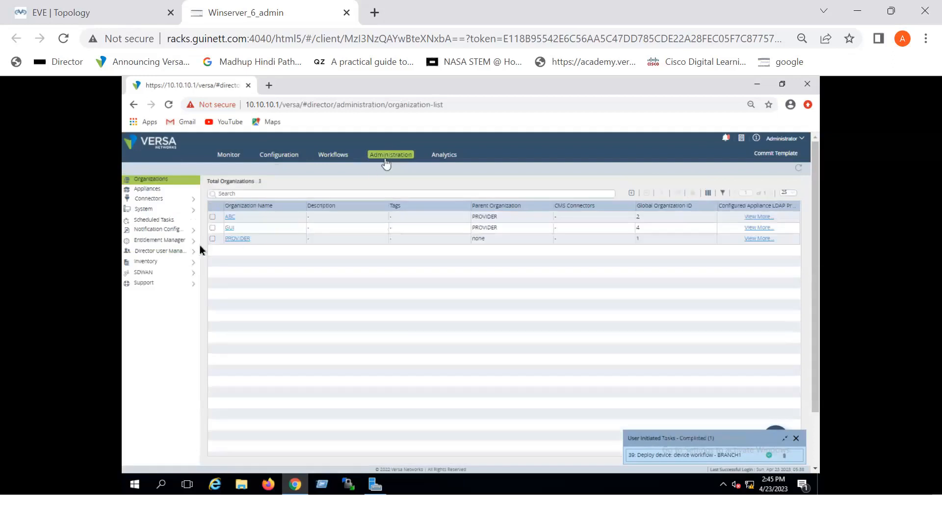
{"action": "left_click", "coordinate": [147, 261]}
{"action": "left_click", "coordinate": [156, 282]}
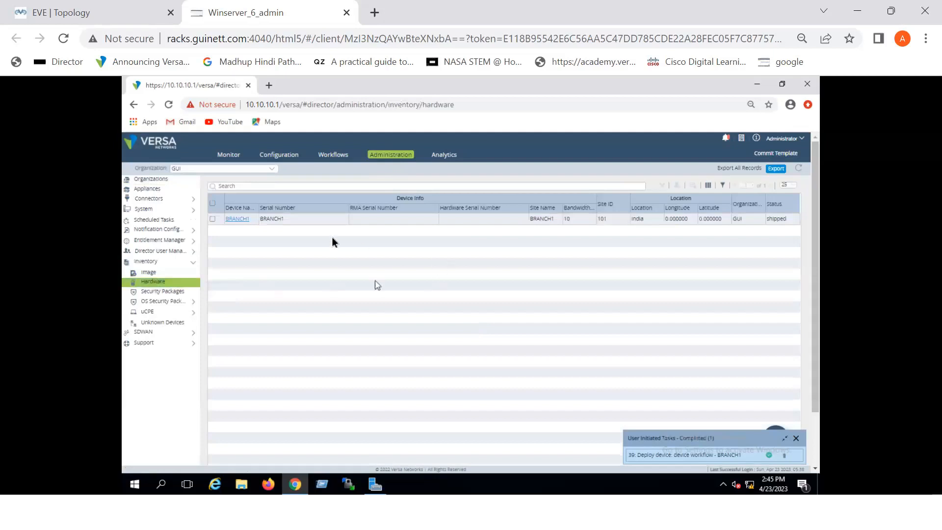
{"action": "left_click", "coordinate": [294, 221]}
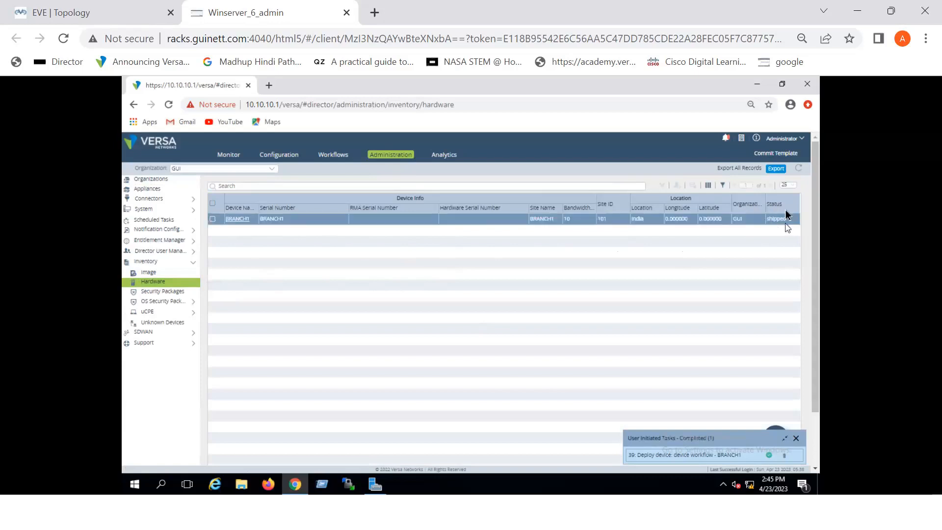
{"action": "left_click", "coordinate": [231, 219]}
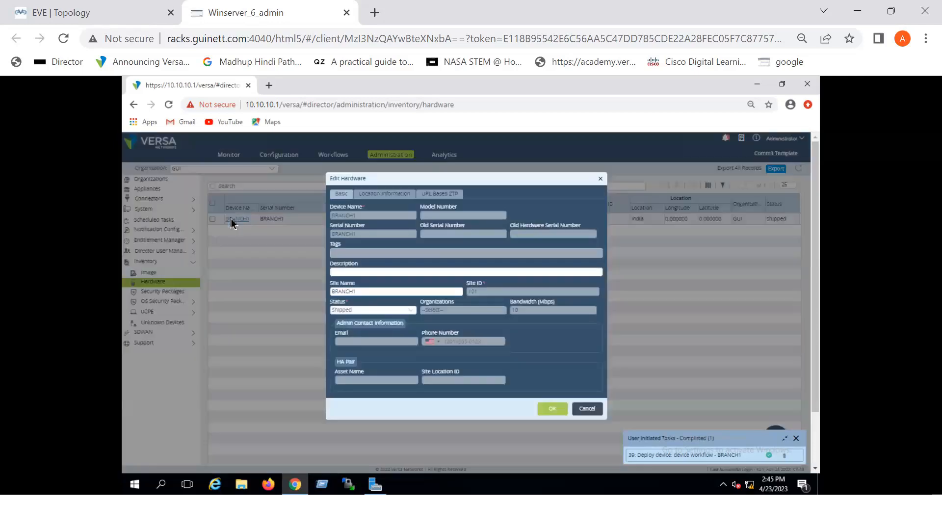
- Examine the URL-based ZTP authentication and network details in BRANCH1's hardware record and close it without changes
{"action": "left_click", "coordinate": [443, 196]}
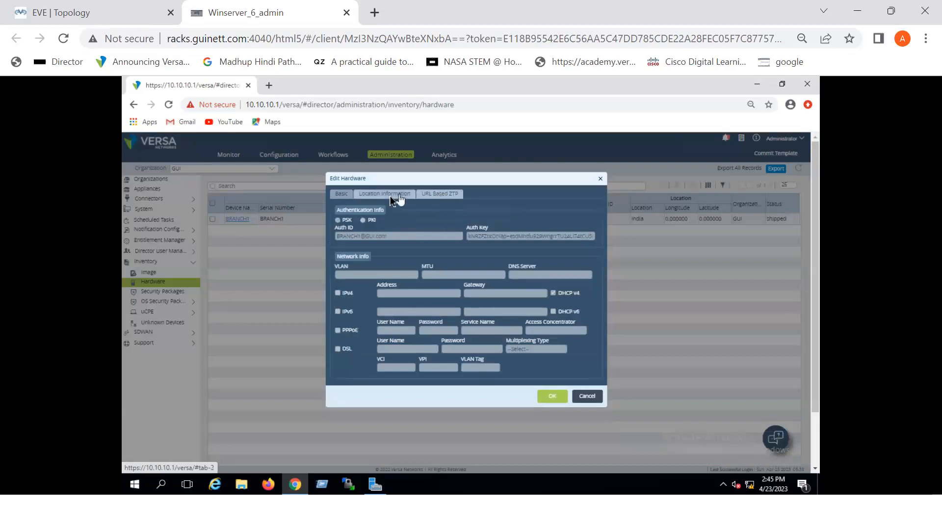
{"action": "left_click", "coordinate": [342, 196]}
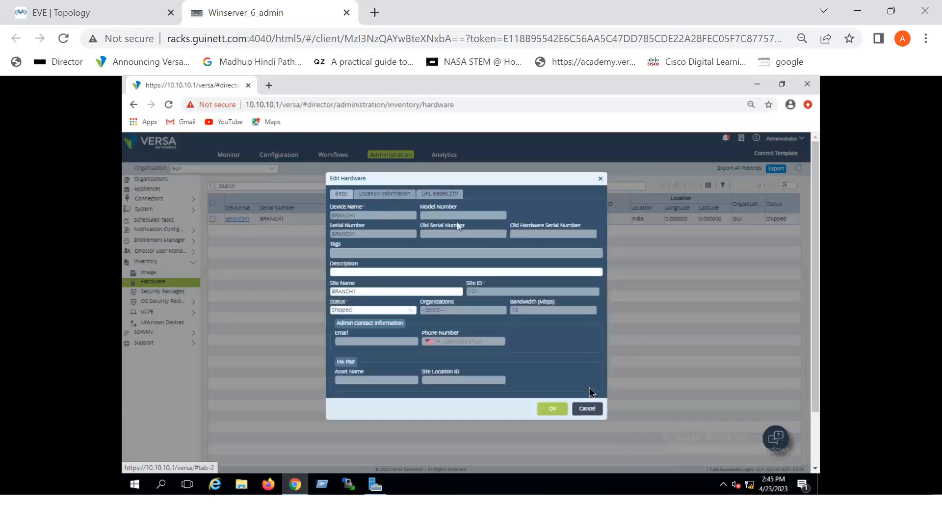
{"action": "left_click", "coordinate": [587, 409]}
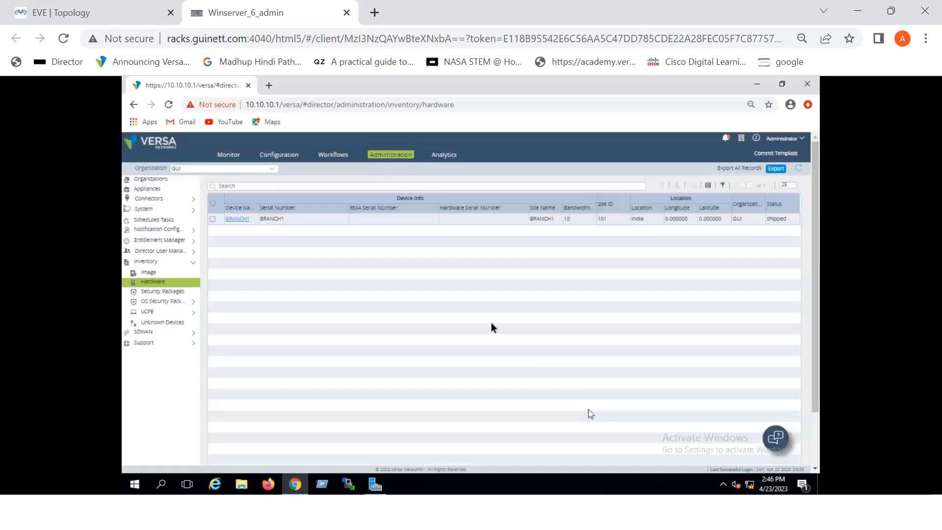
- Select BRANCH1 in the hardware inventory, view the contact fields for sending its ZTP URL, and close the form without sending
{"action": "left_click", "coordinate": [213, 220]}
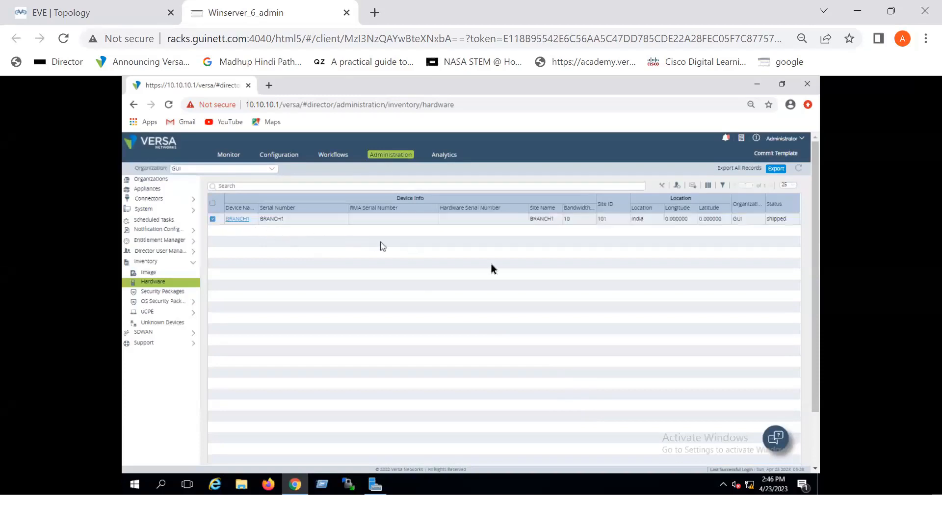
{"action": "left_click", "coordinate": [693, 186]}
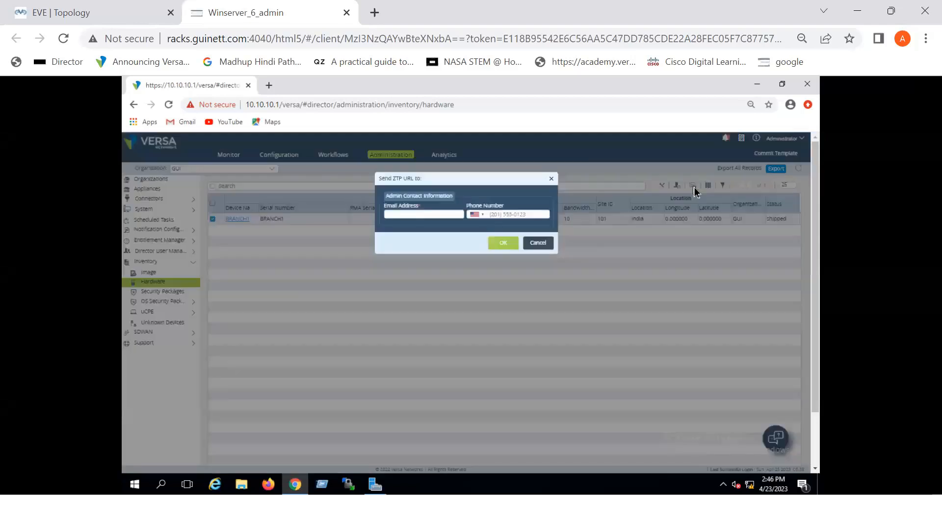
{"action": "left_click", "coordinate": [551, 179]}
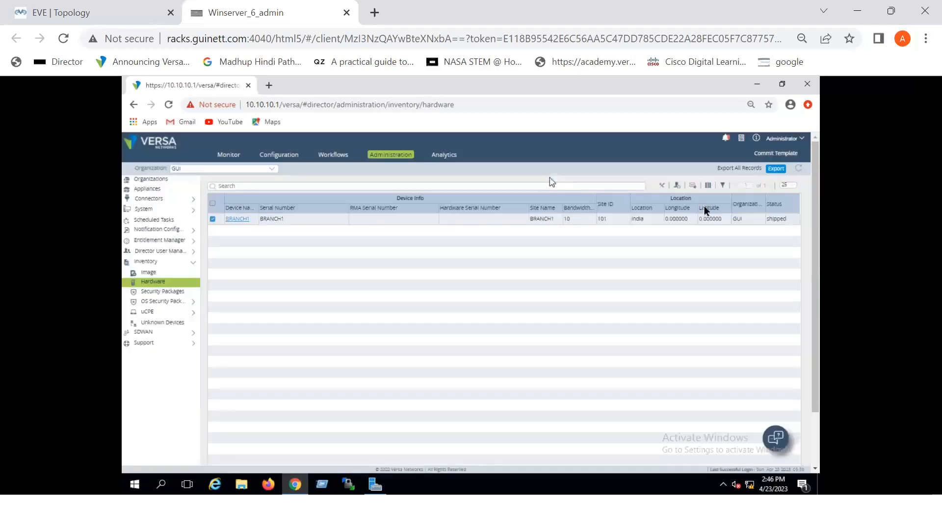
- Generate BRANCH1's ZTP URL, examine the generated URL details, and close them
{"action": "left_click", "coordinate": [678, 189]}
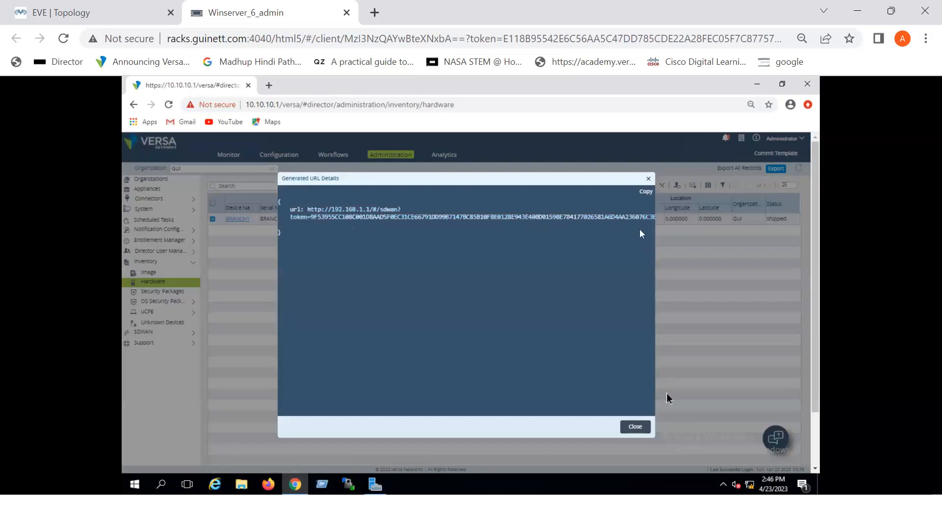
{"action": "left_click", "coordinate": [635, 428]}
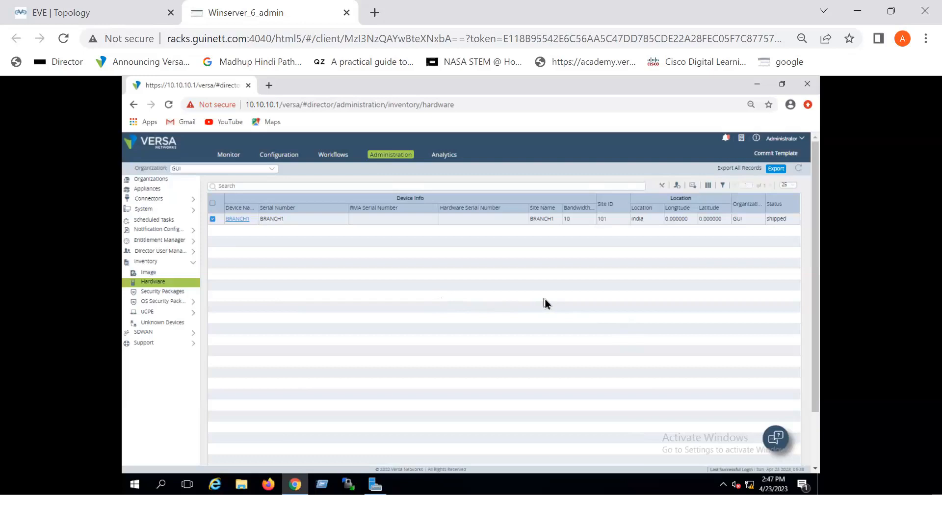
{"action": "left_click", "coordinate": [677, 186]}
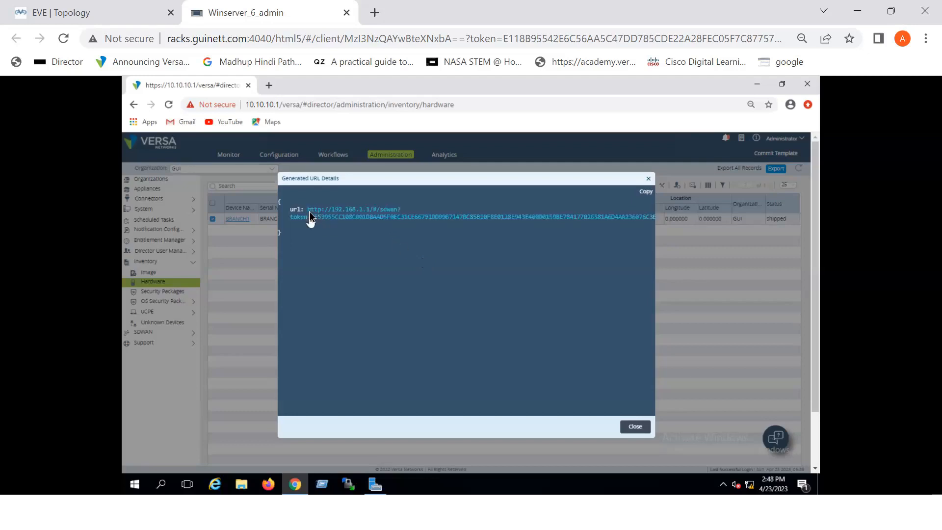
{"action": "left_click_drag", "start_coordinate": [307, 206], "coordinate": [489, 230]}
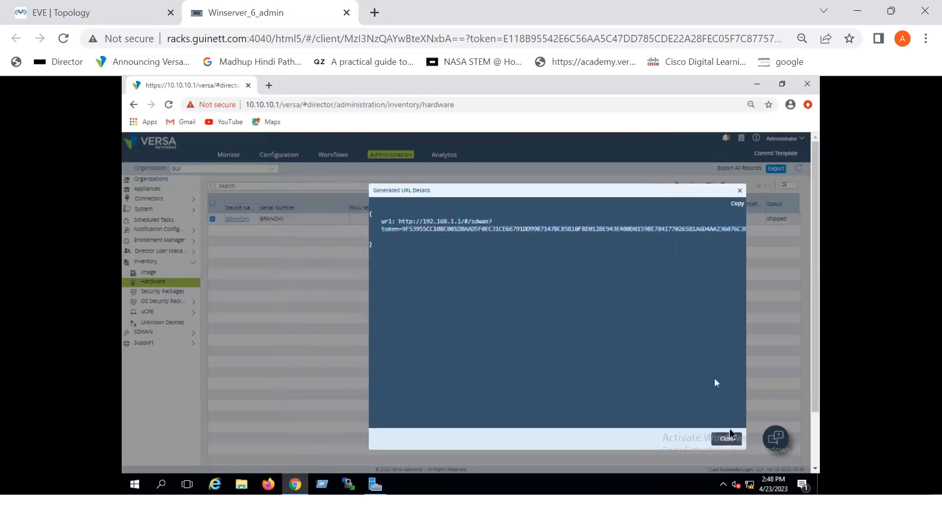
{"action": "left_click", "coordinate": [729, 441]}
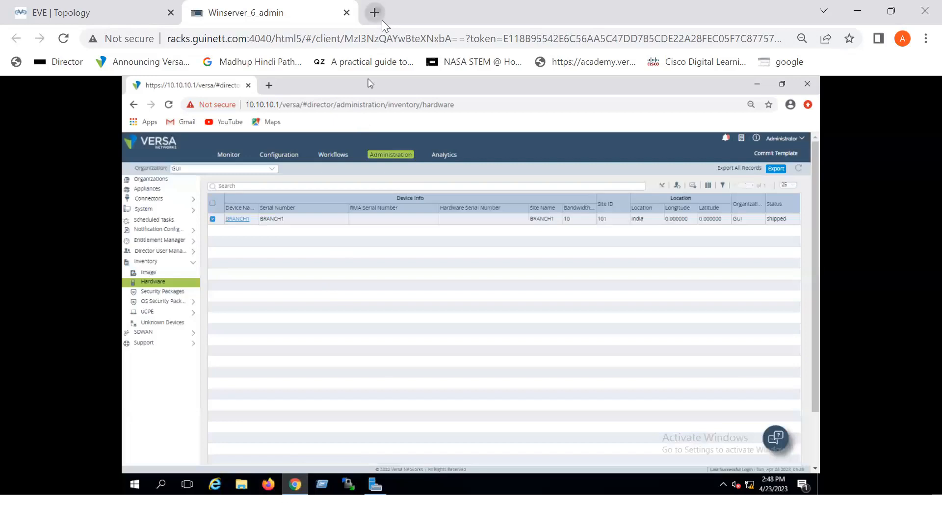
- Open a blank browser tab, return to the Director session, and display the device workflows list for GUI
{"action": "left_click", "coordinate": [376, 13]}
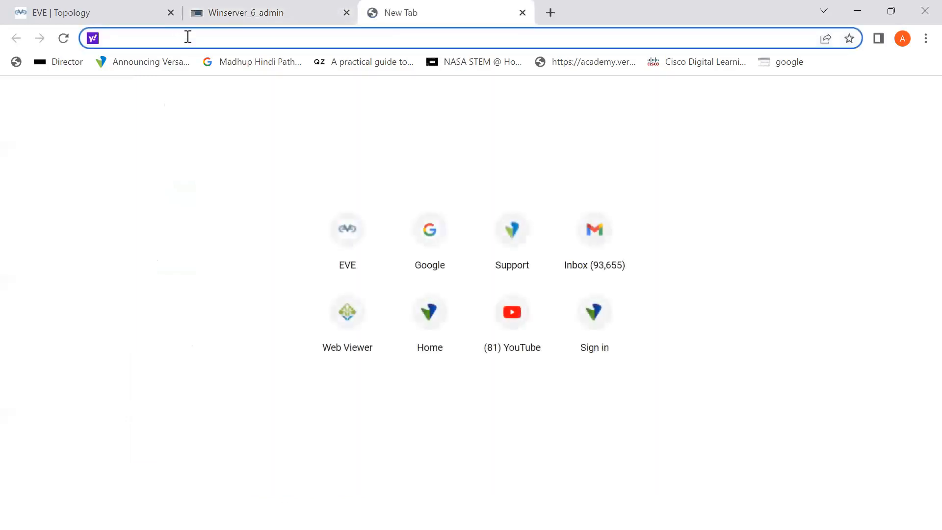
{"action": "left_click", "coordinate": [216, 15]}
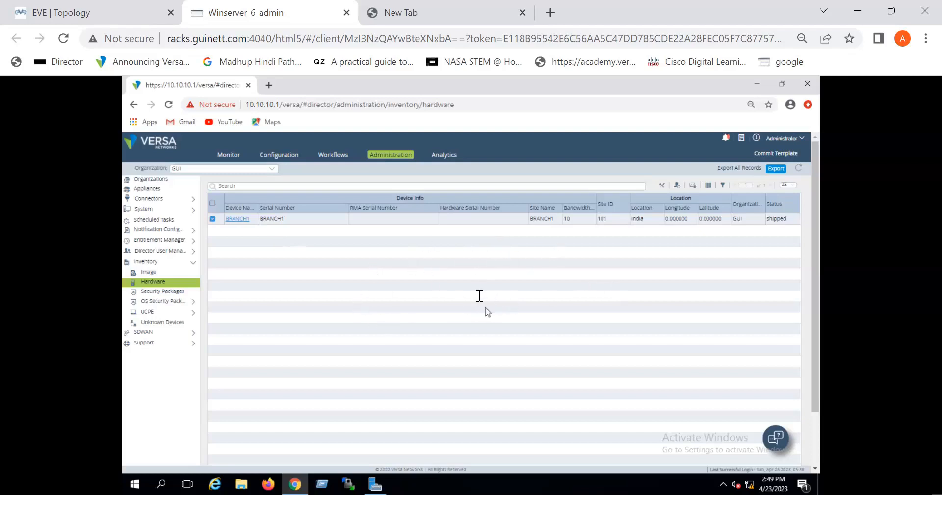
{"action": "left_click", "coordinate": [323, 155]}
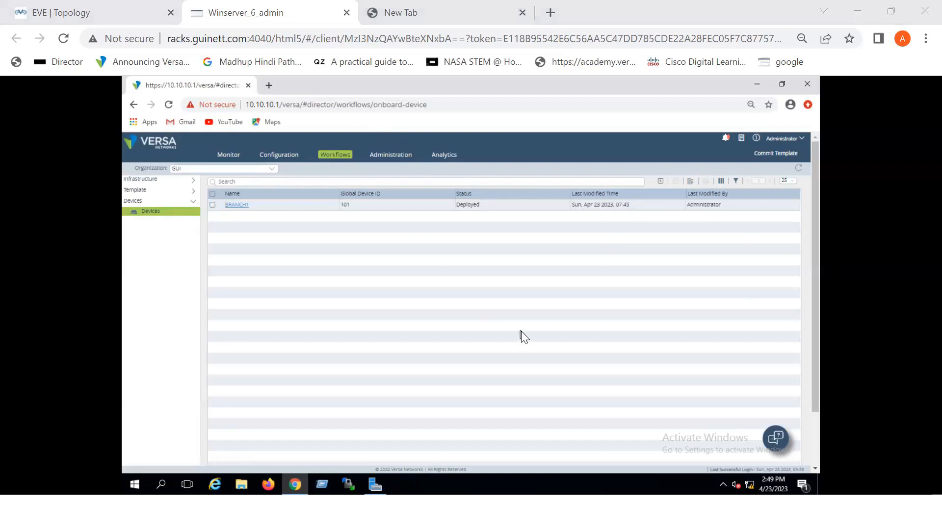
- Switch to the DEVICE_TEMPLATE_W3_D6 presentation in PowerPoint and present it from the template versus device configuration slide to the interface structure slide
{"action": "key", "text": "alt+Tab"}
{"action": "key", "text": "alt+Tab"}
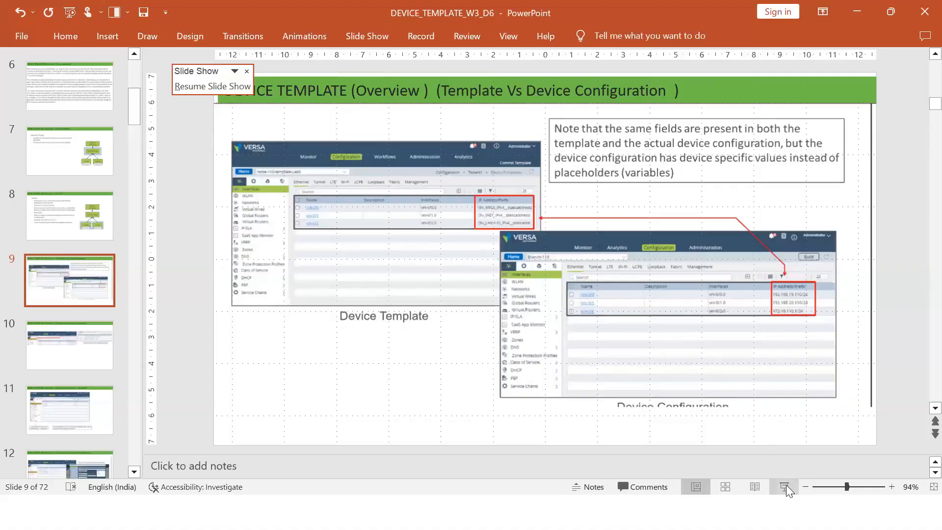
{"action": "left_click", "coordinate": [784, 487]}
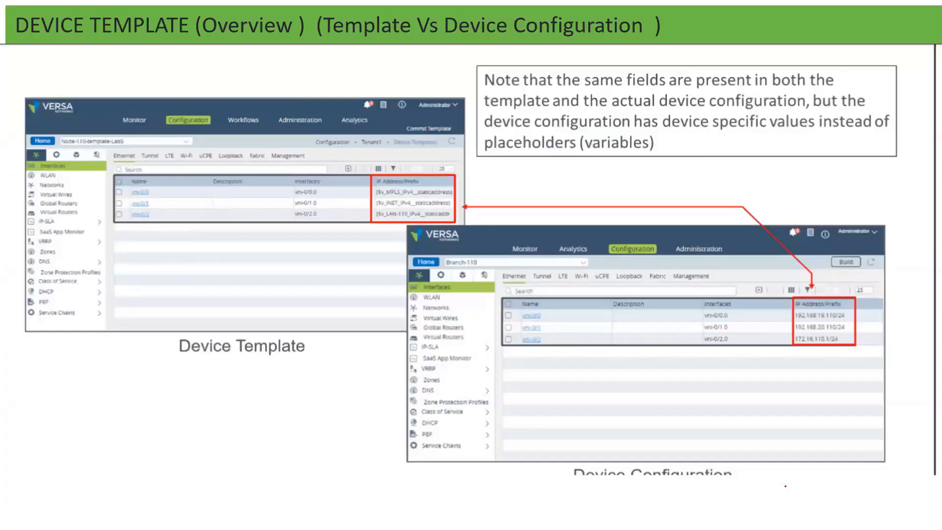
{"action": "key", "text": "Right"}
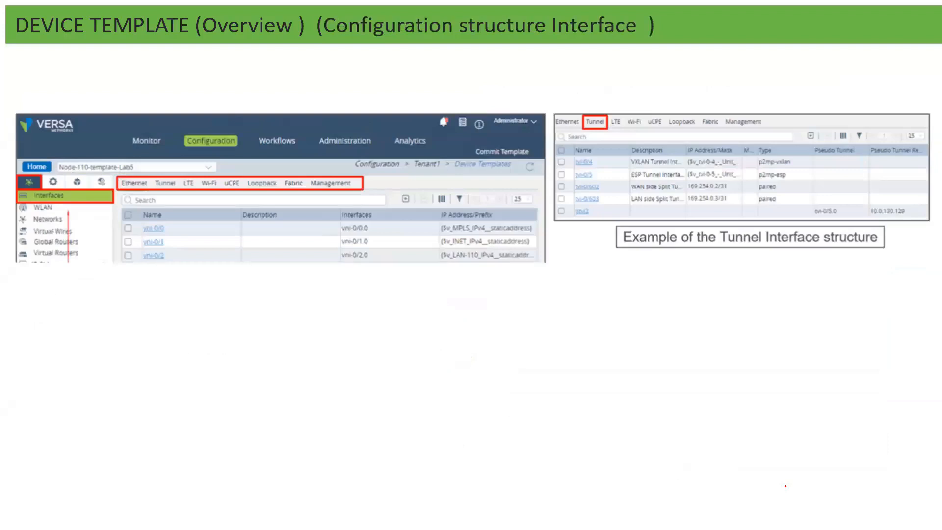
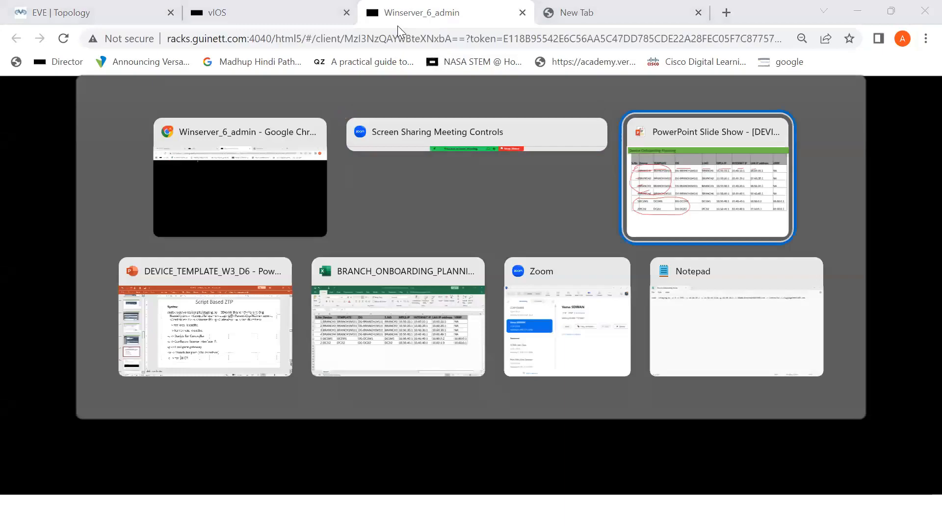
- Return to the PowerPoint slide show, discard the ink annotations, and restart the show from the Device Onboarding Planning slide
{"action": "key", "text": "alt+Tab"}
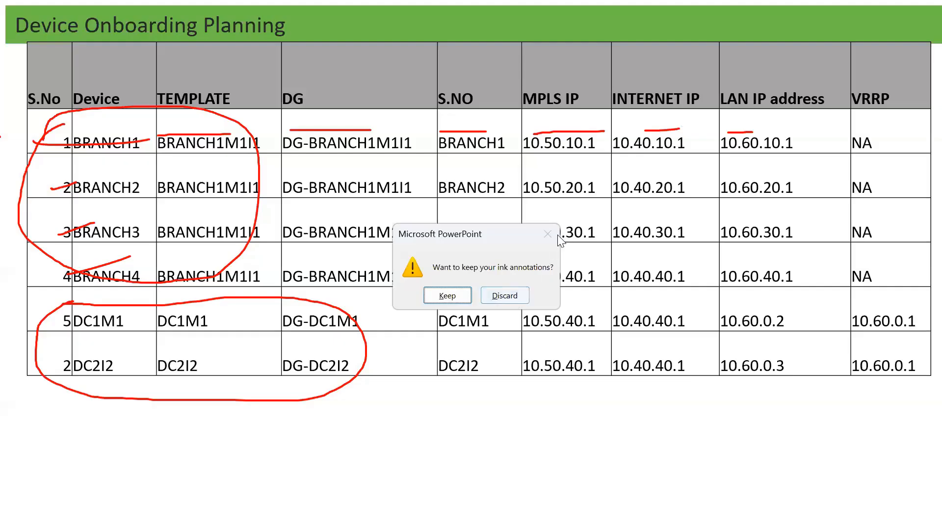
{"action": "left_click", "coordinate": [503, 295]}
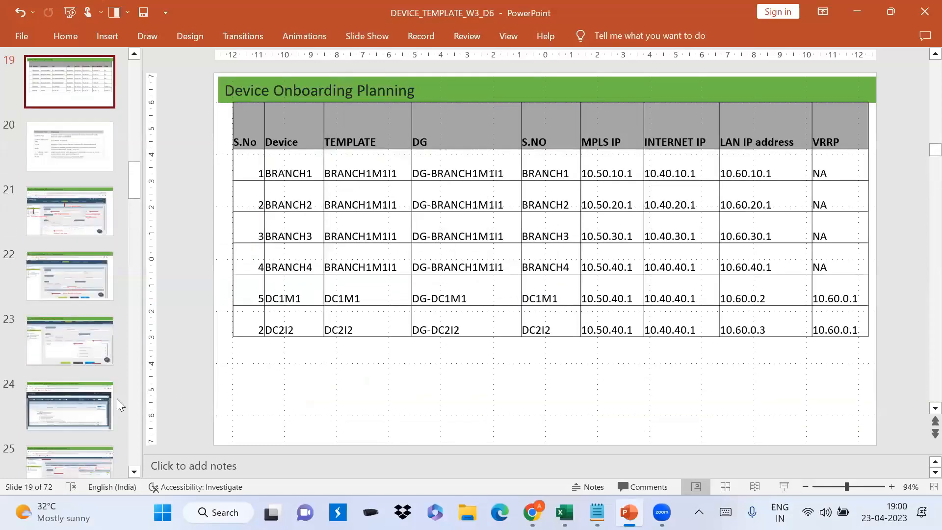
{"action": "left_click", "coordinate": [784, 487]}
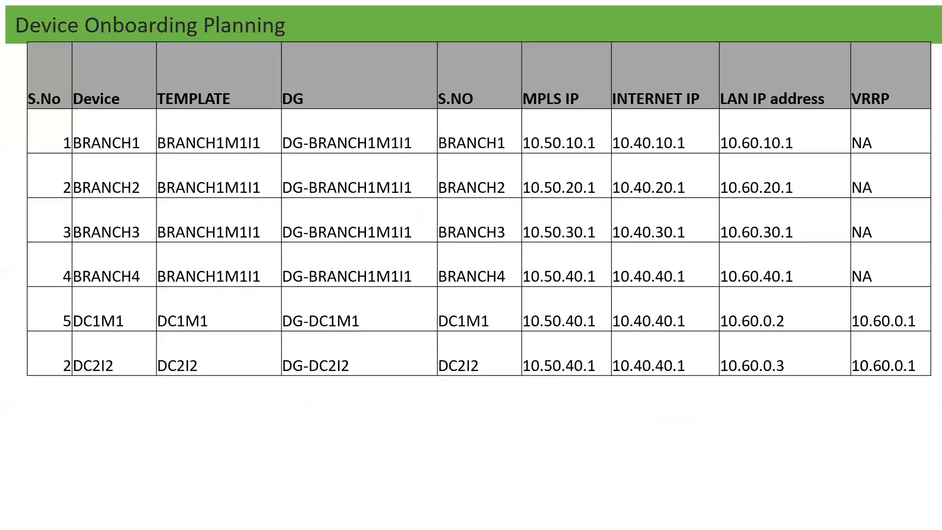
- Review the device onboarding slides on creating an organization, through to verifying its creation in the task list
{"action": "key", "text": "Right"}
{"action": "key", "text": "Right"}
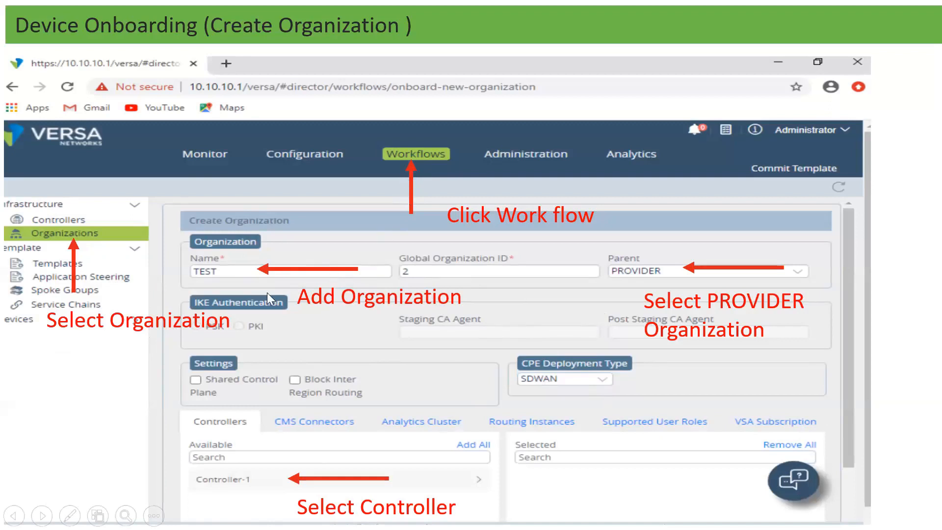
{"action": "left_click", "coordinate": [391, 284]}
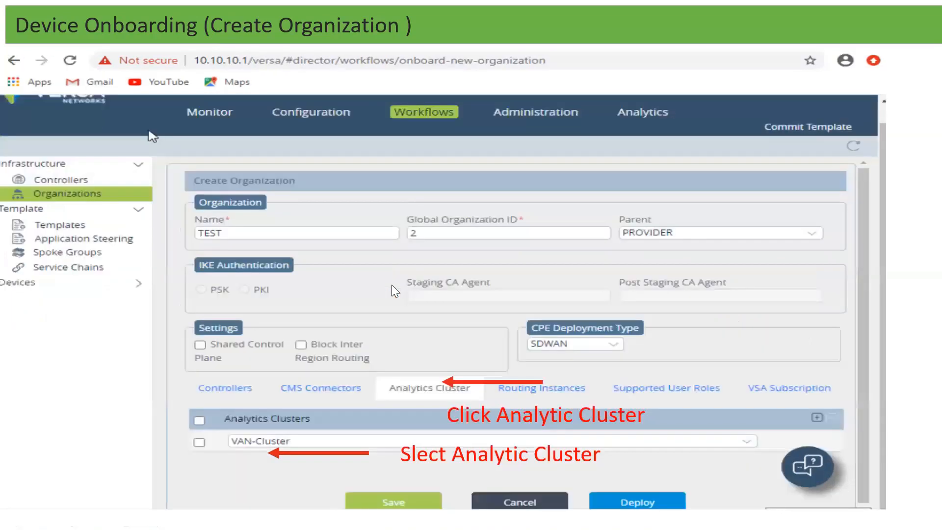
{"action": "left_click", "coordinate": [392, 284]}
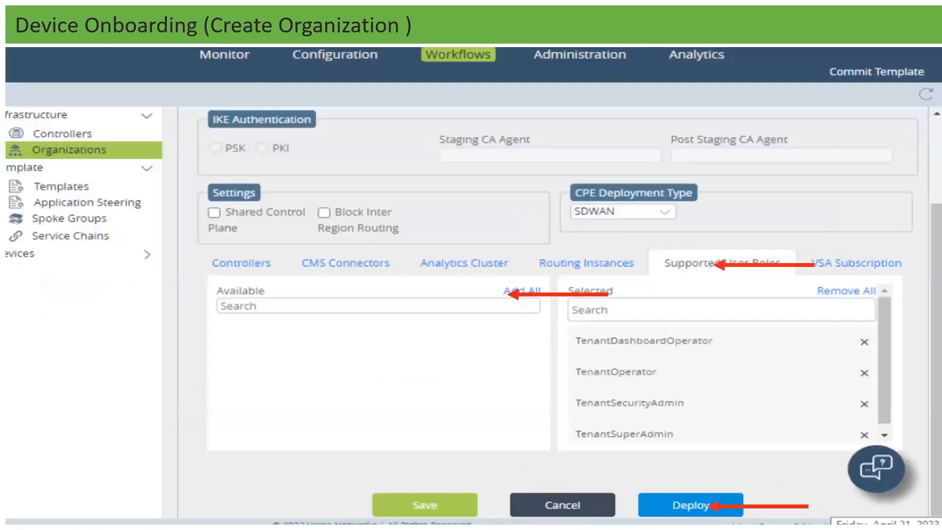
{"action": "key", "text": "Right"}
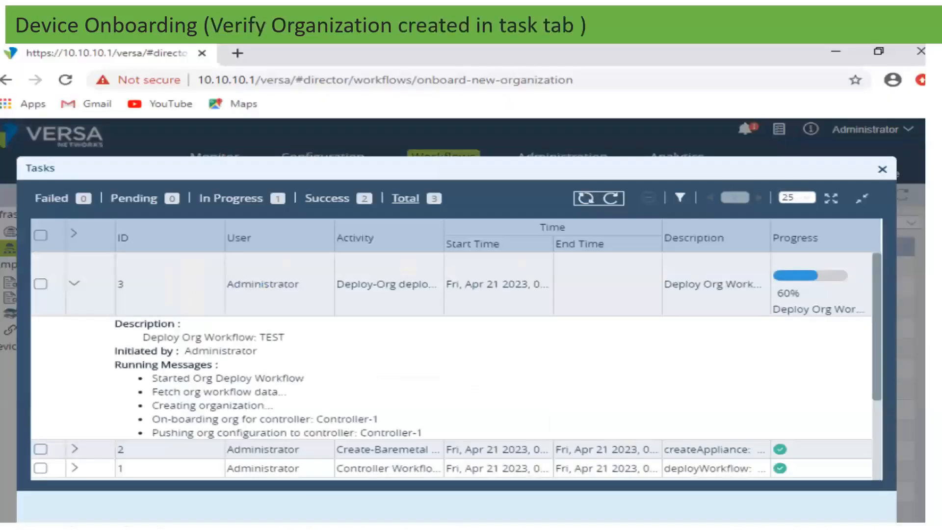
- Review the template creation slides covering basic settings, WAN and LAN interfaces, DIA tunnels, services, and management servers
{"action": "key", "text": "Right"}
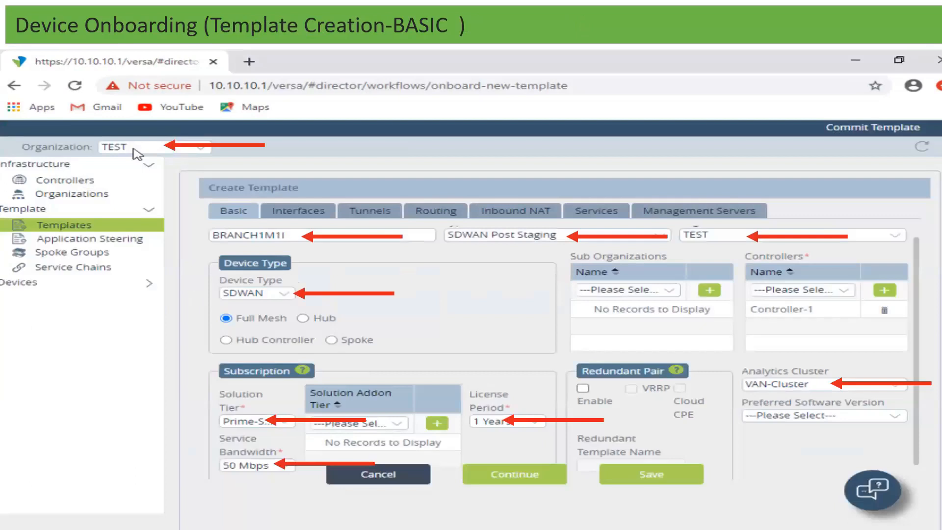
{"action": "key", "text": "Right"}
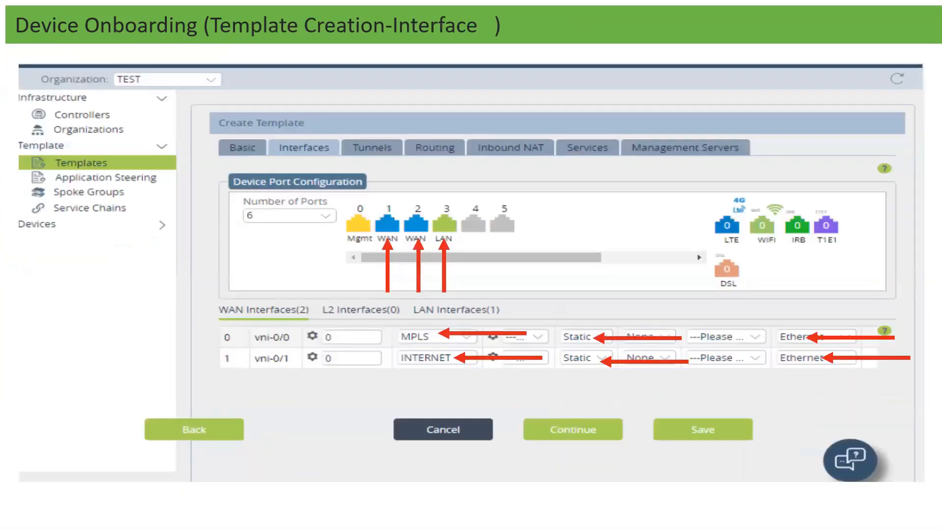
{"action": "key", "text": "Right"}
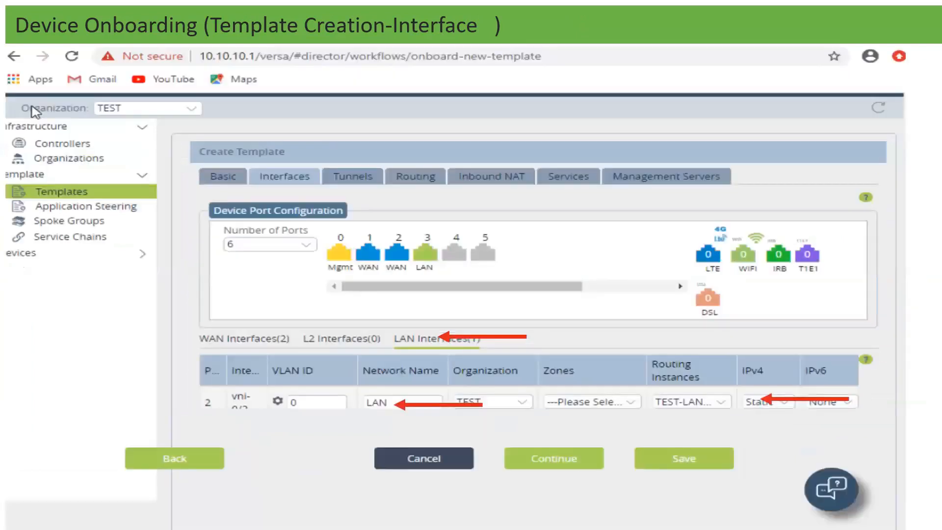
{"action": "key", "text": "Right"}
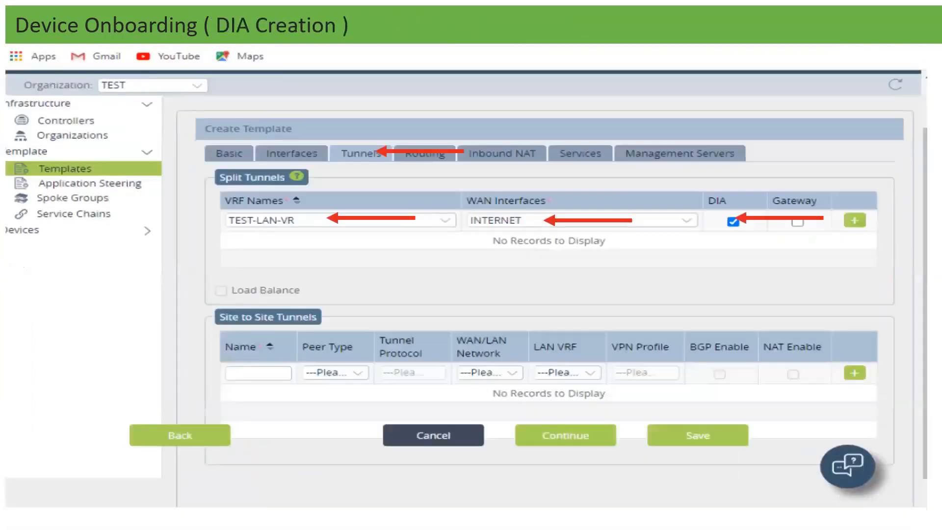
{"action": "key", "text": "Right"}
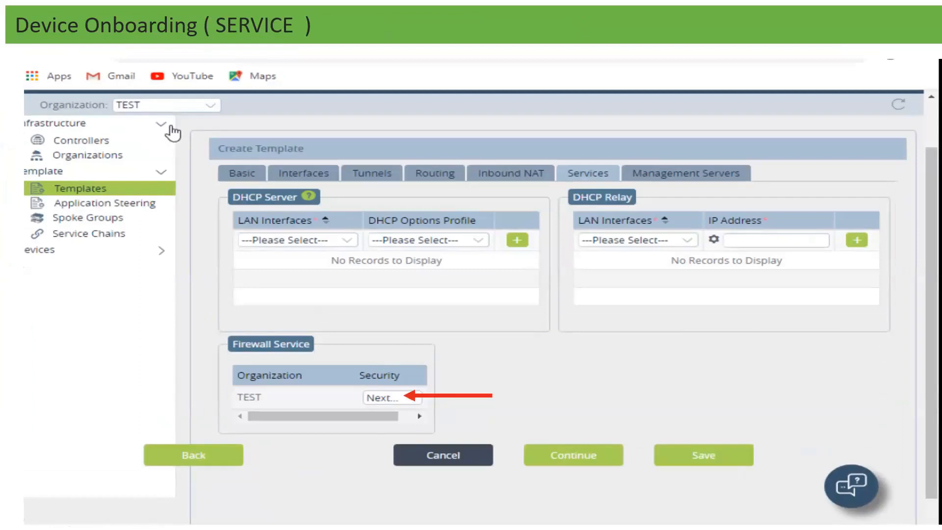
{"action": "key", "text": "Right"}
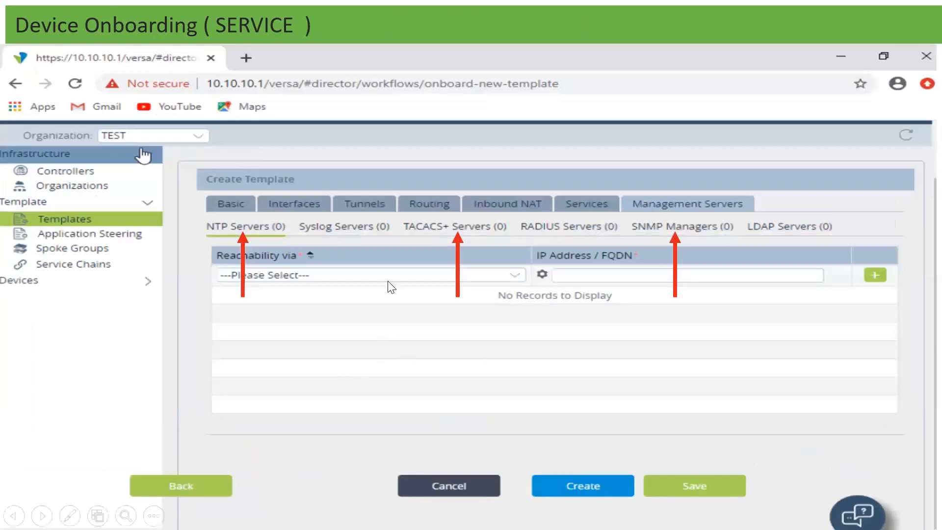
- Review the device group creation slides, covering the Device Groups page and the Add Device Group form for DG-BRANCH1M1L
{"action": "key", "text": "Right"}
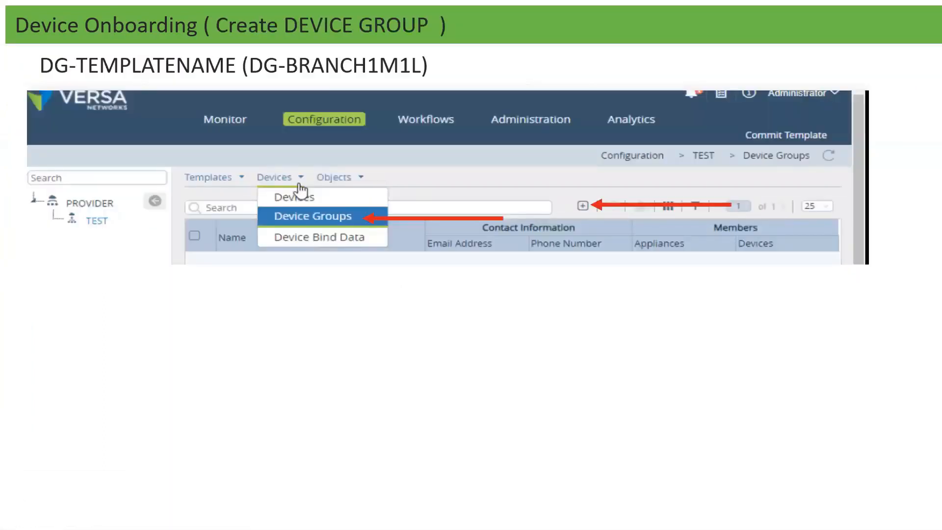
{"action": "key", "text": "Right"}
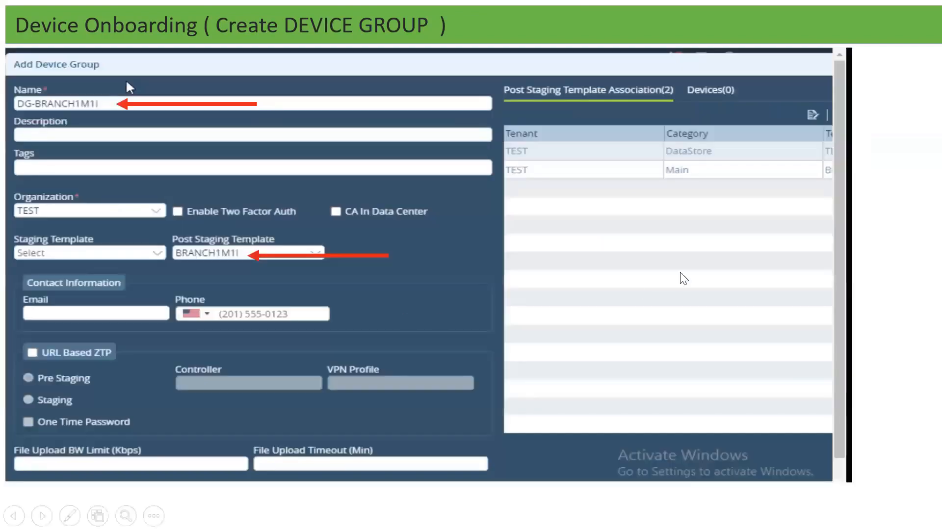
{"action": "left_click", "coordinate": [705, 161]}
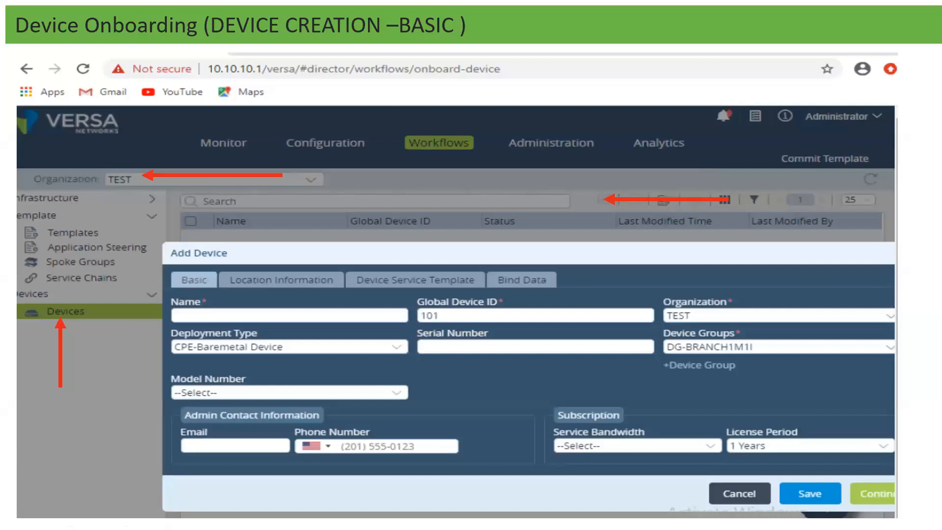
- Review the device creation slides on basic, location and bind data through Control and Local identification, and end the slide show
{"action": "left_click", "coordinate": [138, 129]}
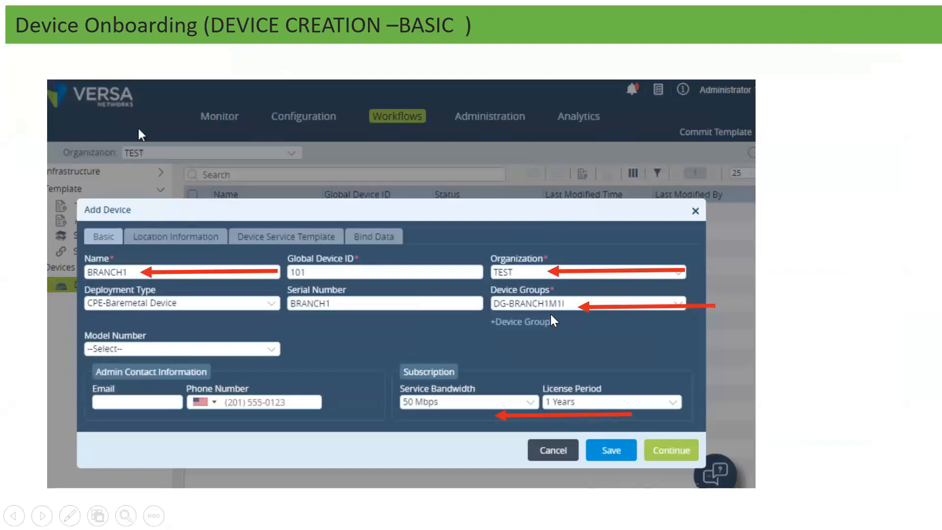
{"action": "left_click", "coordinate": [492, 324]}
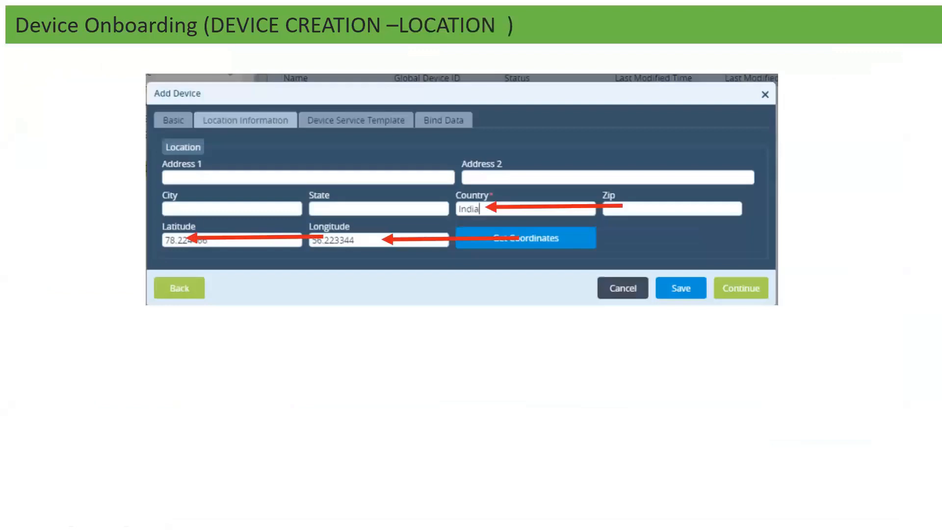
{"action": "key", "text": "Right"}
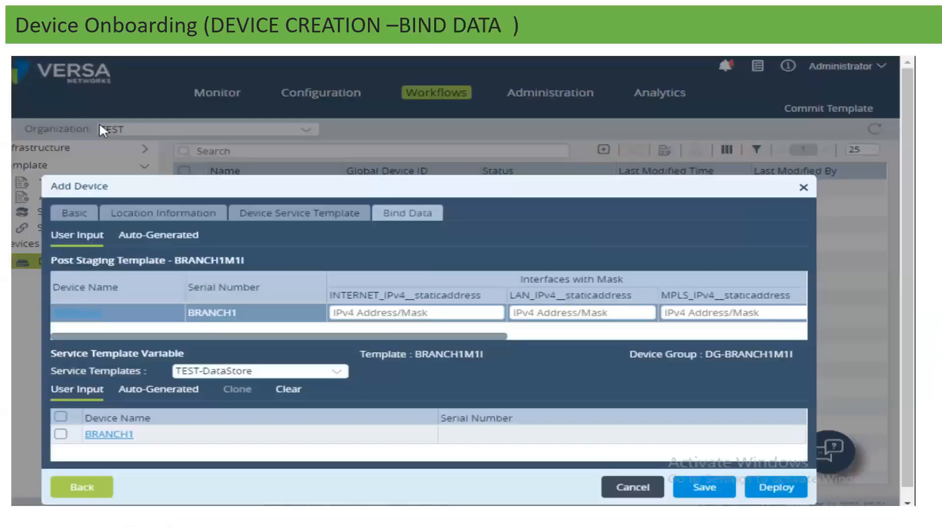
{"action": "key", "text": "Right"}
{"action": "key", "text": "Right"}
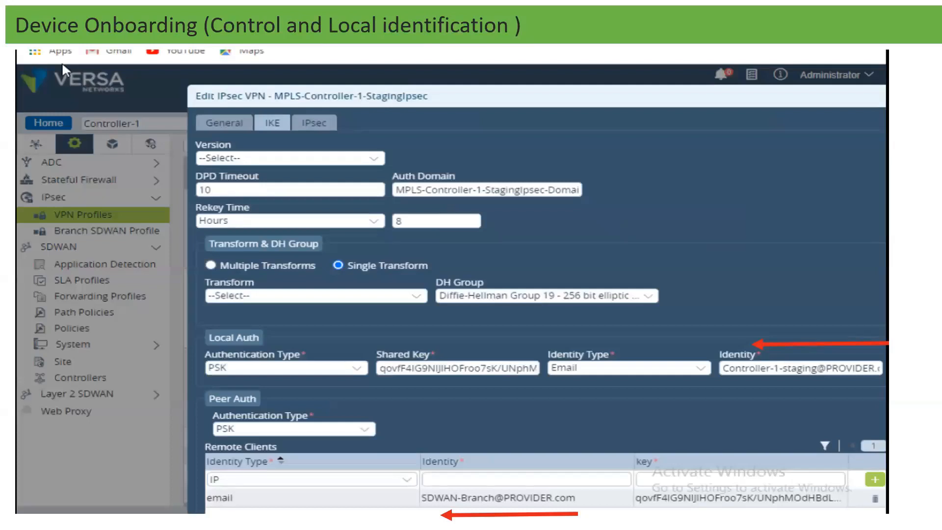
{"action": "key", "text": "Escape"}
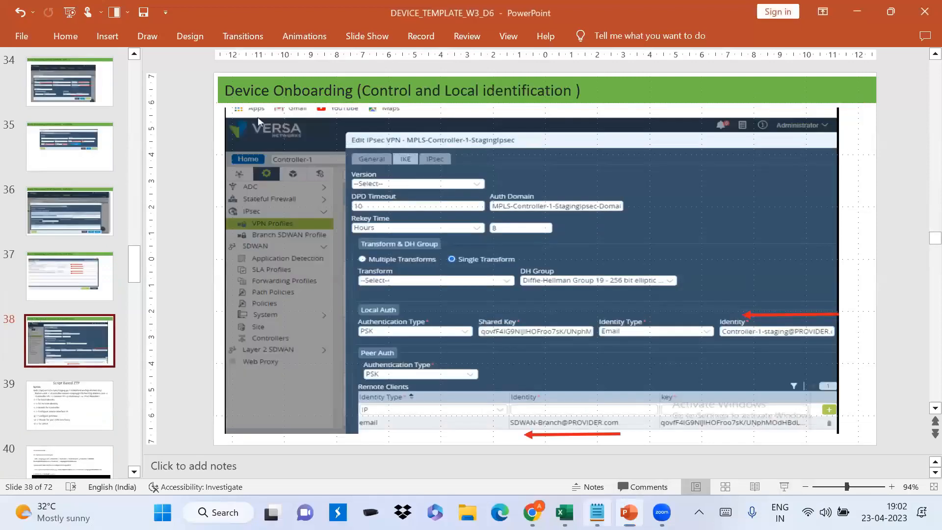
- Switch to the Branch_Onborading_Script file in Notepad and highlight the staging command's remote identity, followed by its local identity
{"action": "key", "text": "alt+Tab"}
{"action": "left_click_drag", "start_coordinate": [477, 66], "coordinate": [843, 67]}
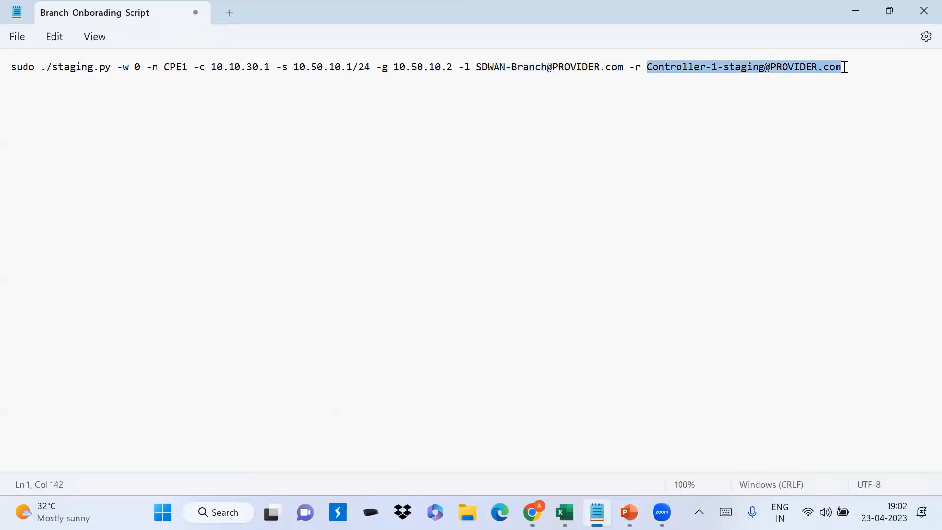
{"action": "left_click", "coordinate": [843, 68]}
{"action": "left_click", "coordinate": [474, 67]}
{"action": "left_click_drag", "start_coordinate": [475, 67], "coordinate": [625, 68]}
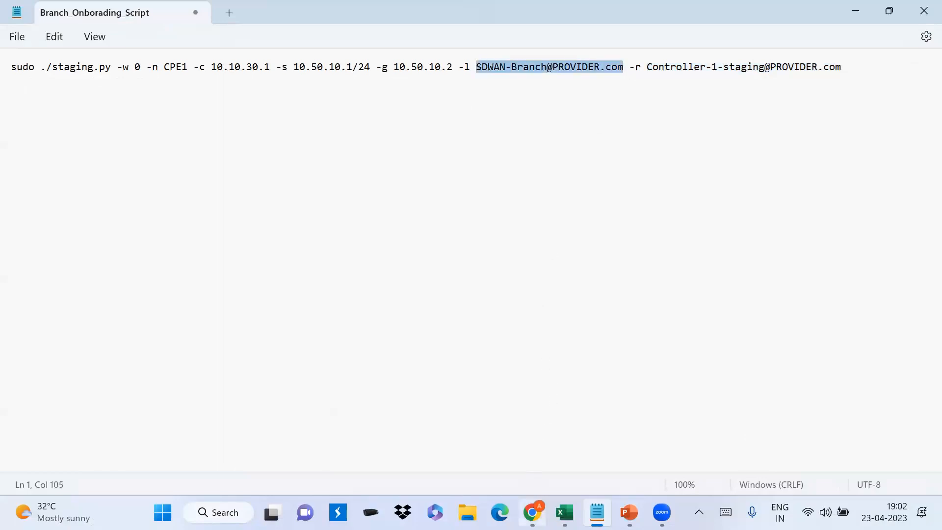
- Switch to Versa Director in Chrome and open the Controller-1 appliance from the PROVIDER organization's device configuration
{"action": "left_click", "coordinate": [532, 512]}
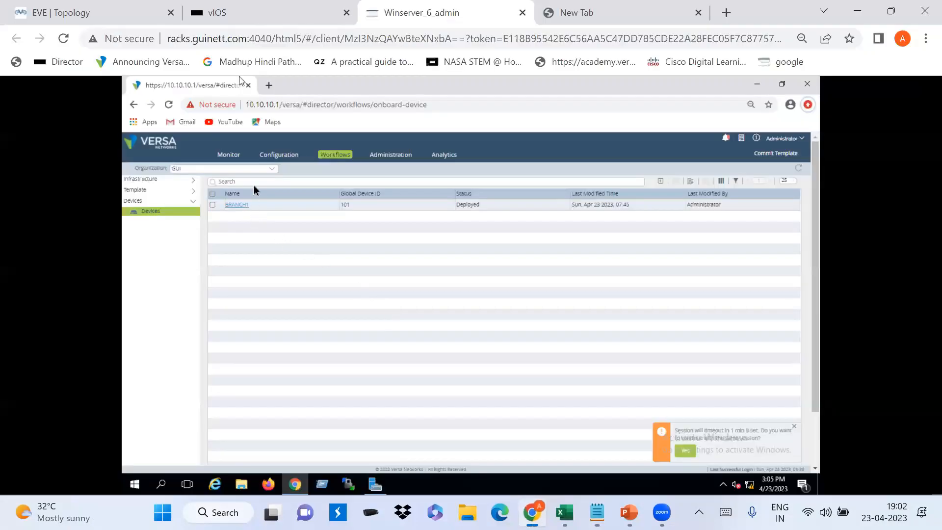
{"action": "left_click", "coordinate": [289, 155]}
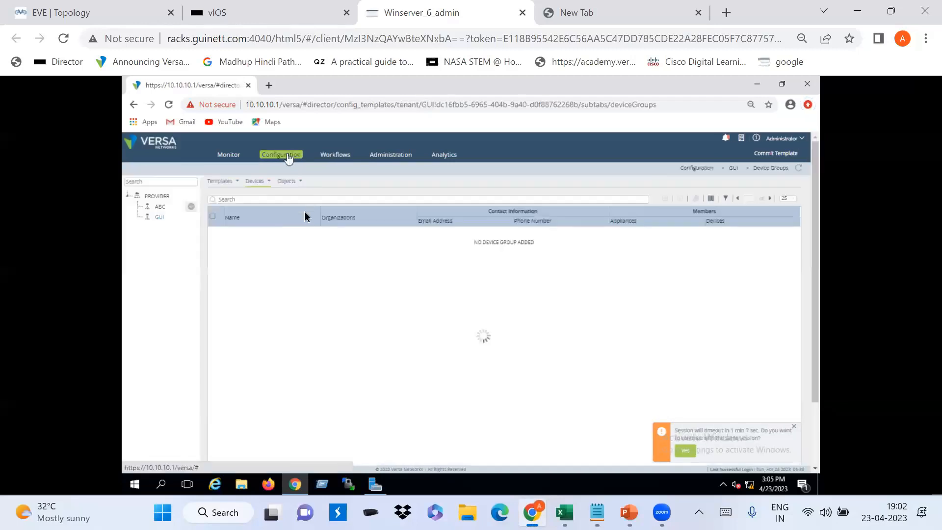
{"action": "left_click", "coordinate": [264, 184]}
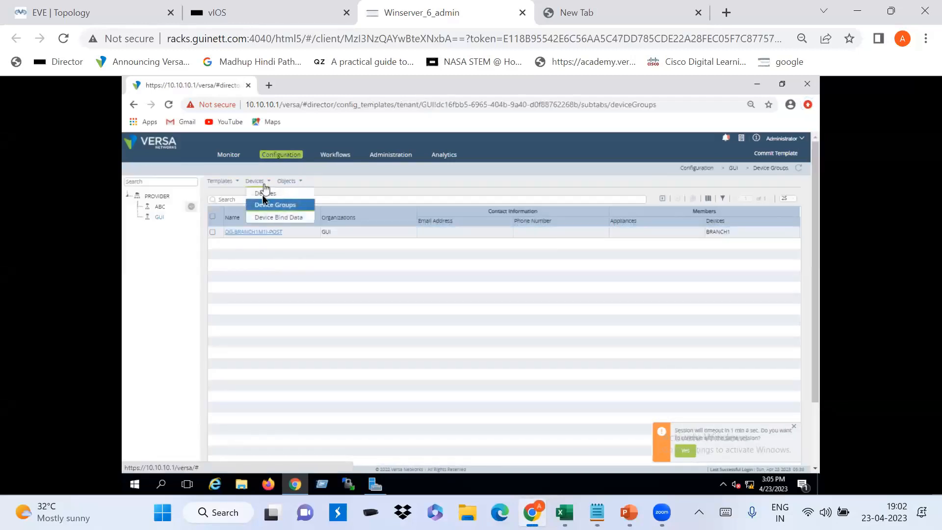
{"action": "left_click", "coordinate": [164, 197]}
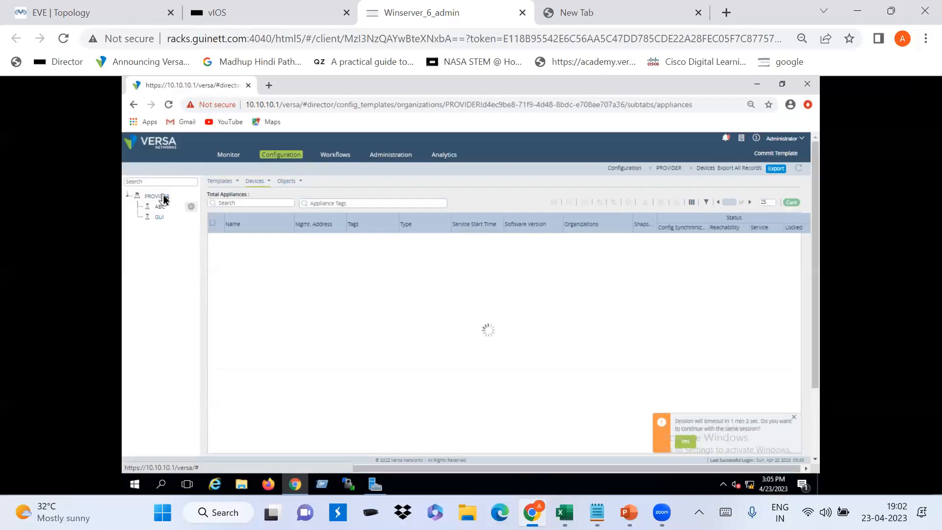
{"action": "mouse_move", "coordinate": [243, 240]}
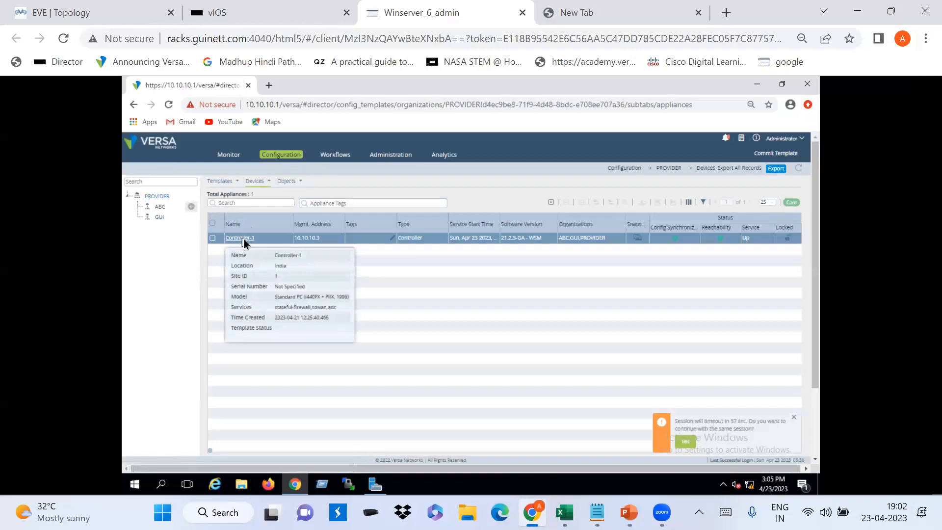
{"action": "left_click", "coordinate": [243, 239]}
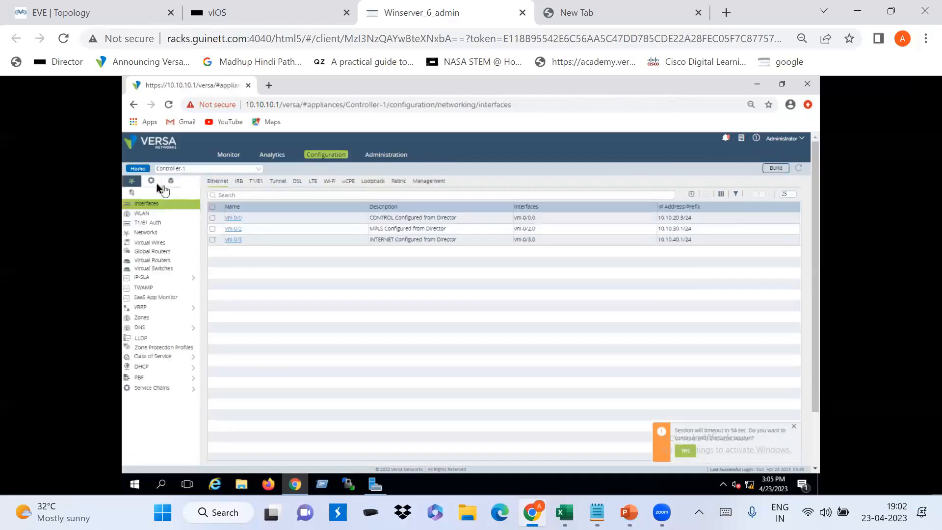
{"action": "left_click", "coordinate": [152, 182]}
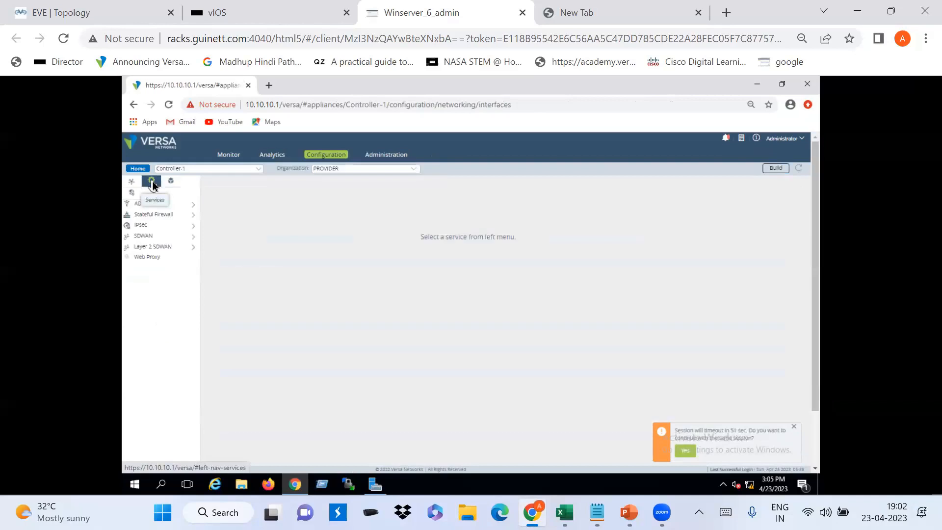
{"action": "left_click", "coordinate": [190, 210]}
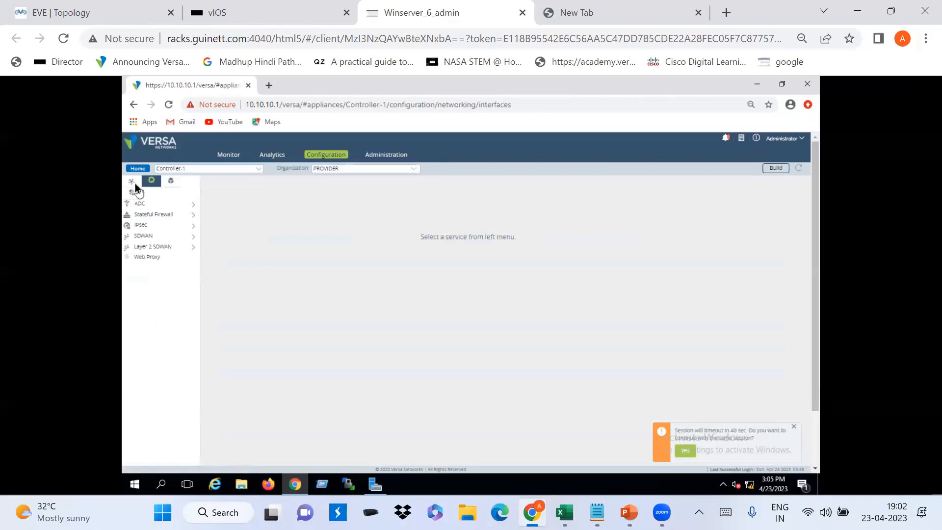
{"action": "left_click", "coordinate": [137, 170]}
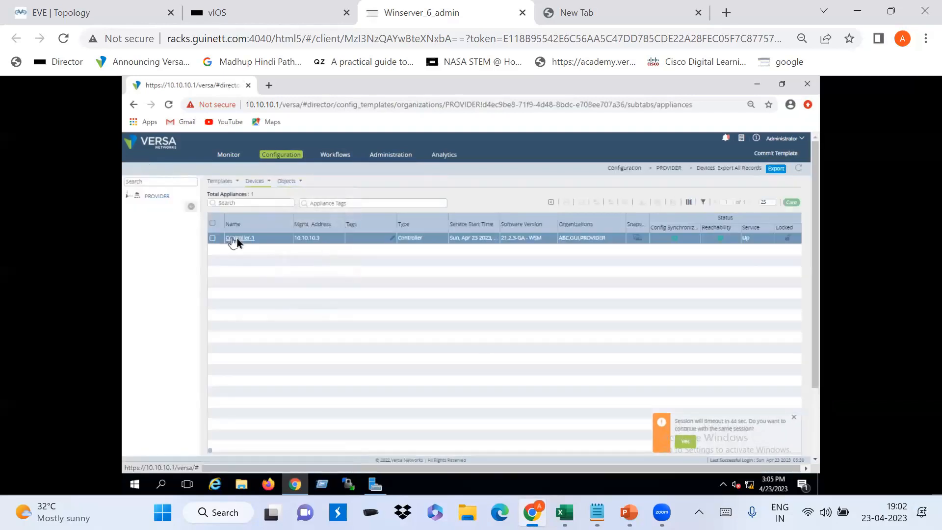
{"action": "left_click", "coordinate": [236, 237]}
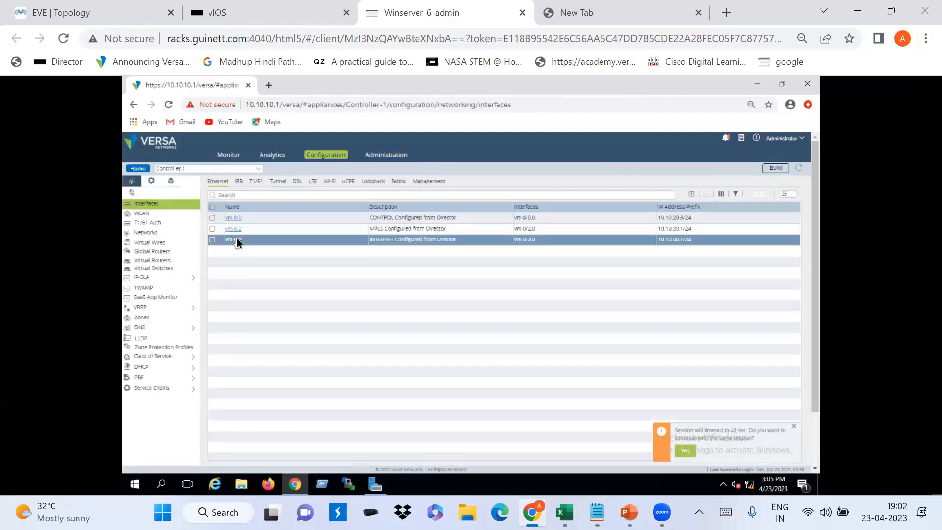
- Display the IPsec VPN profiles among Controller-1's services for the PROVIDER organization
{"action": "left_click", "coordinate": [153, 182]}
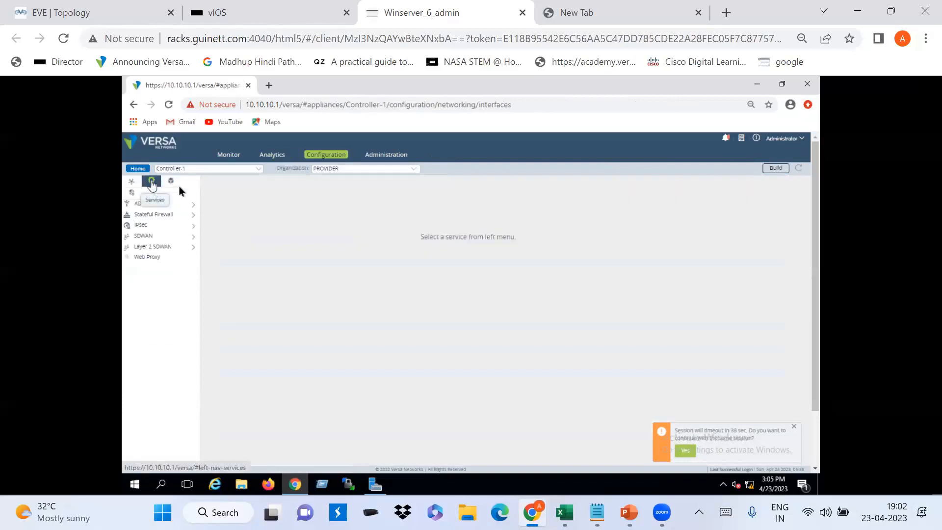
{"action": "left_click", "coordinate": [153, 226]}
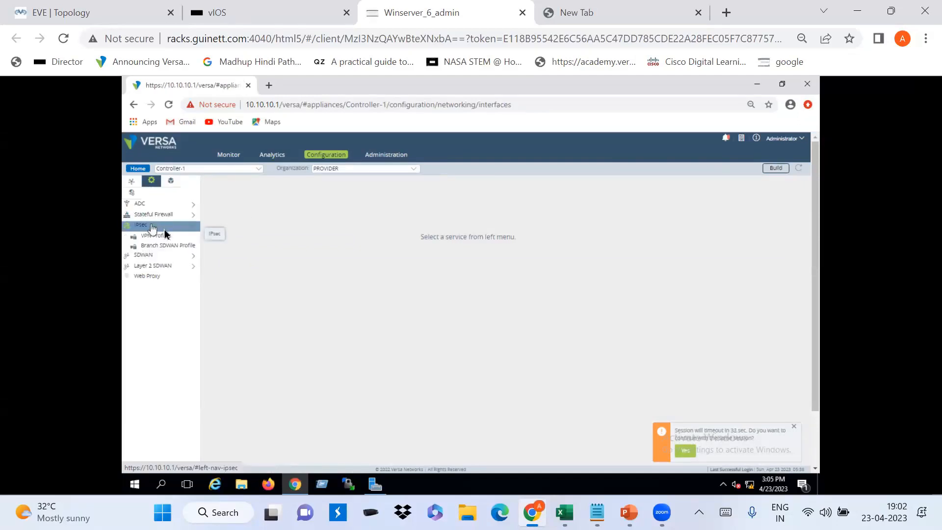
{"action": "left_click", "coordinate": [160, 235]}
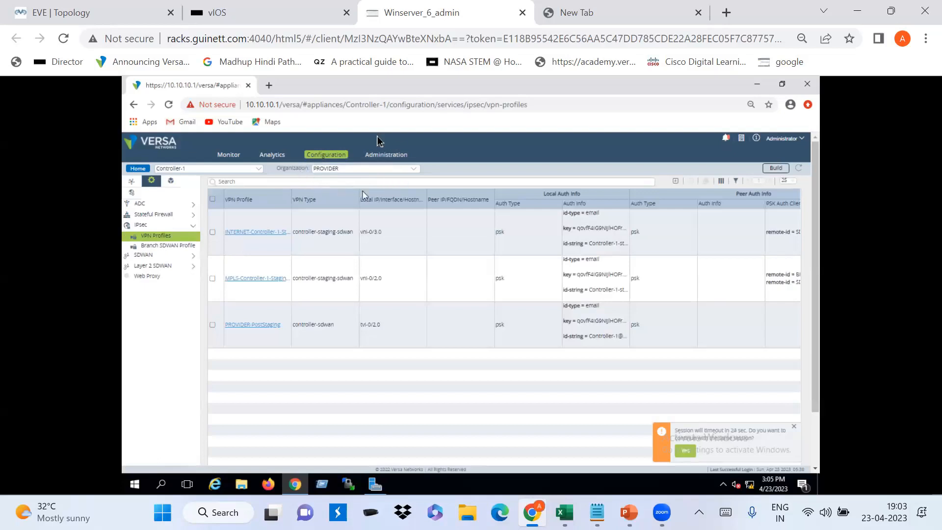
- Open the MPLS-Controller-1-StagingIpsec VPN profile and examine its IKE local and peer authentication identities
{"action": "left_click", "coordinate": [290, 292]}
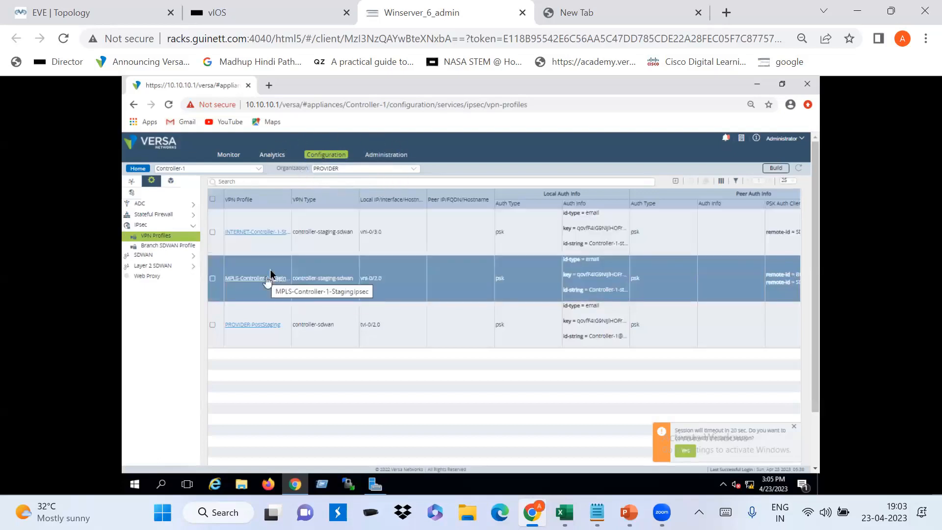
{"action": "left_click", "coordinate": [273, 237]}
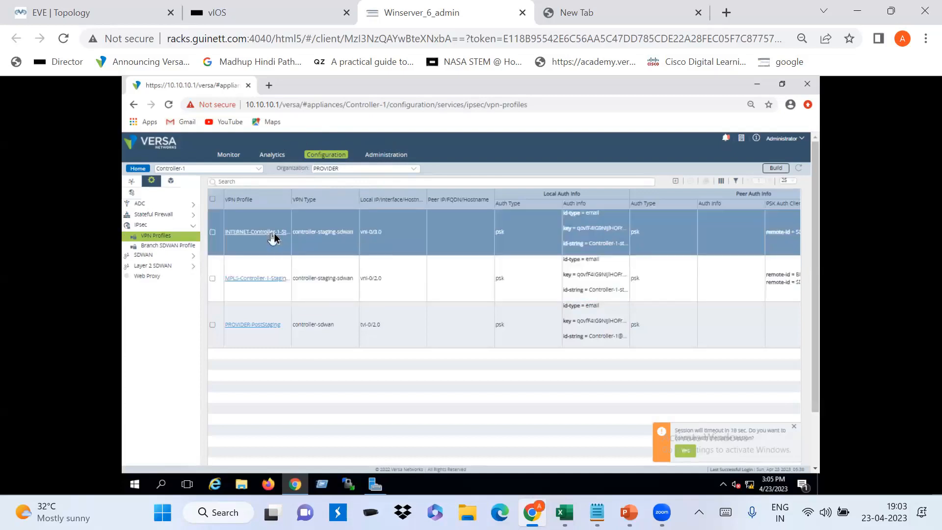
{"action": "left_click", "coordinate": [264, 280]}
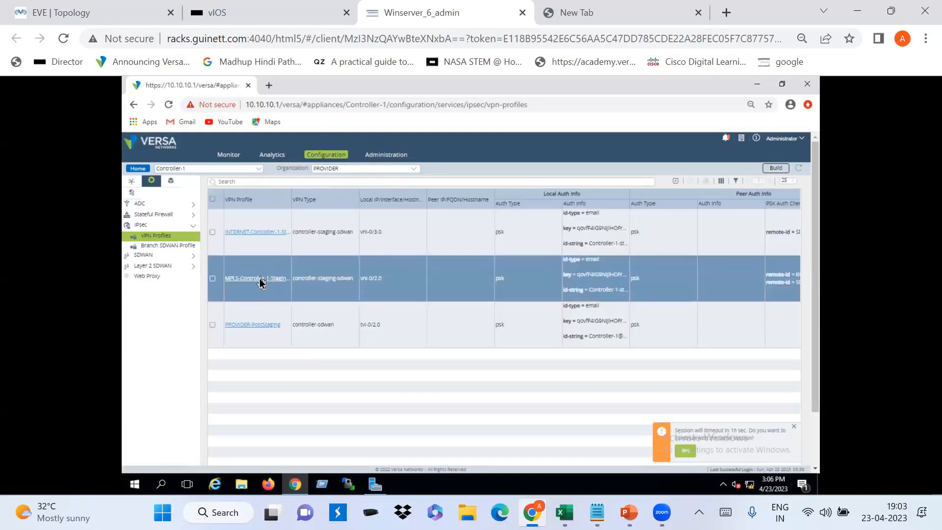
{"action": "left_click", "coordinate": [259, 278]}
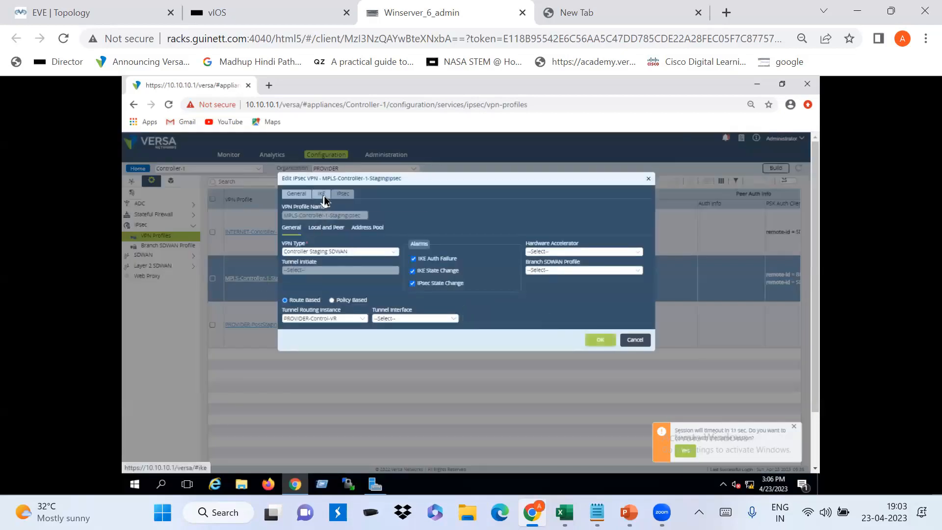
{"action": "left_click", "coordinate": [322, 195]}
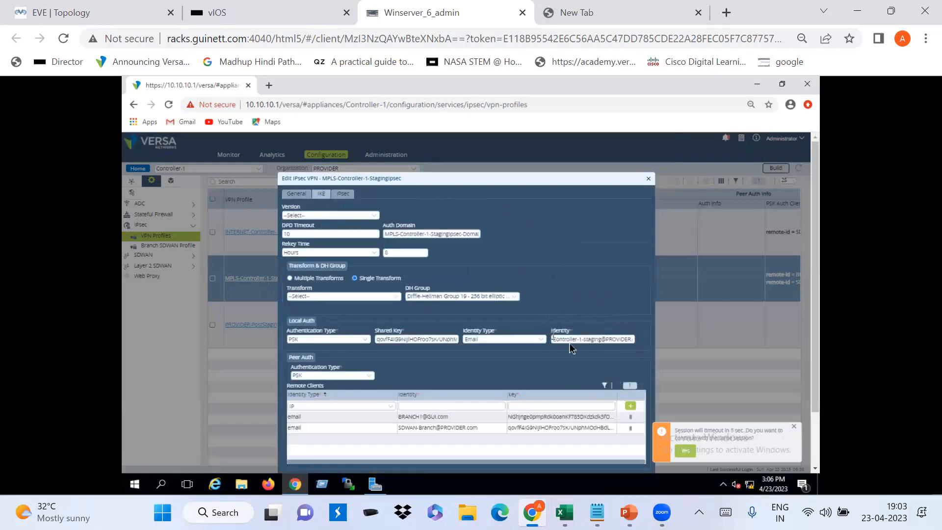
- Compare the IKE identities with the staging script in Notepad, and close the VPN profile in Versa Director without saving
{"action": "left_click", "coordinate": [597, 512]}
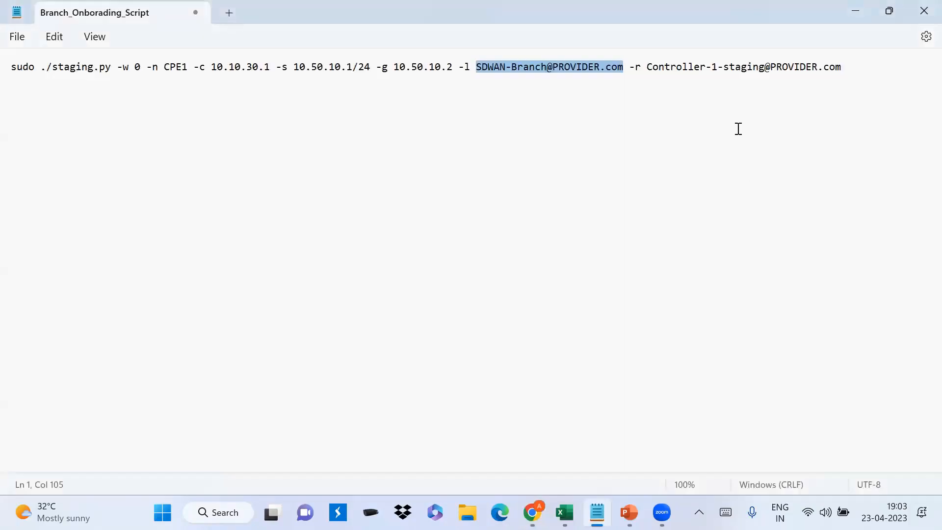
{"action": "key", "text": "alt+Tab"}
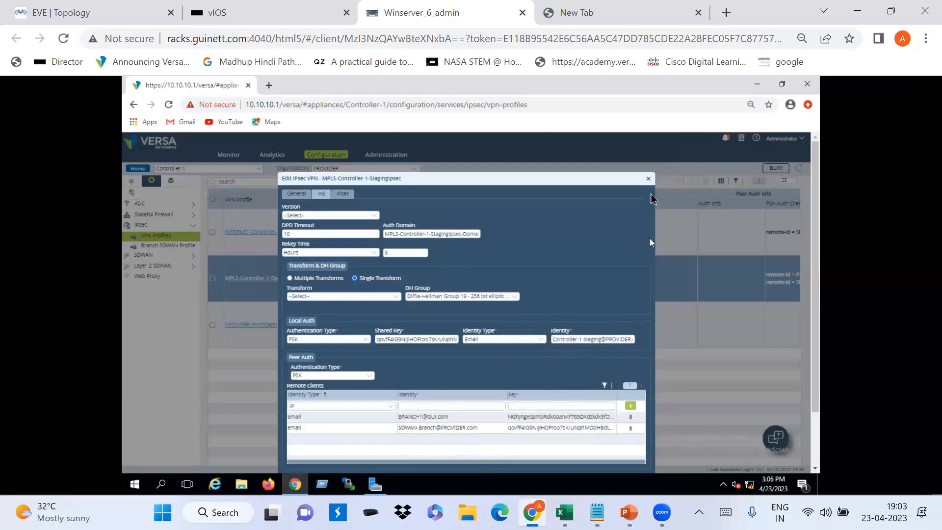
{"action": "left_click", "coordinate": [648, 179]}
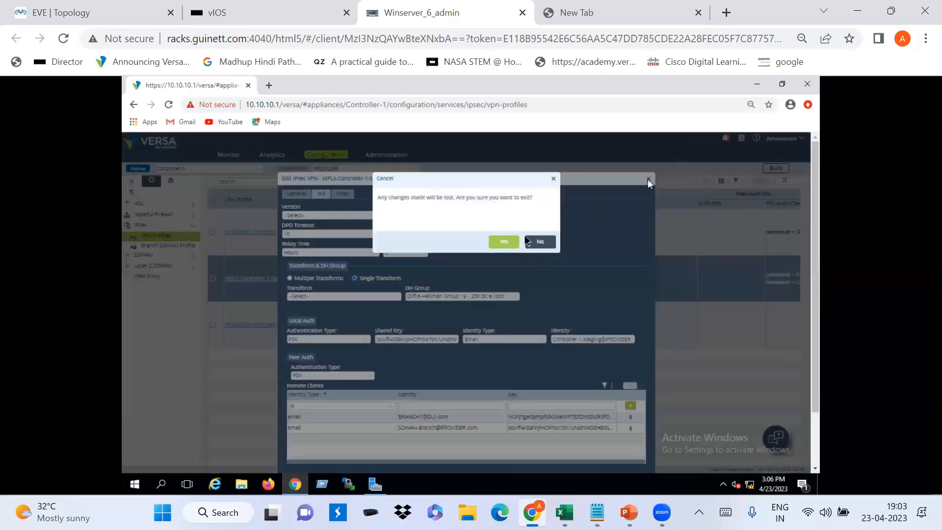
{"action": "left_click", "coordinate": [503, 244]}
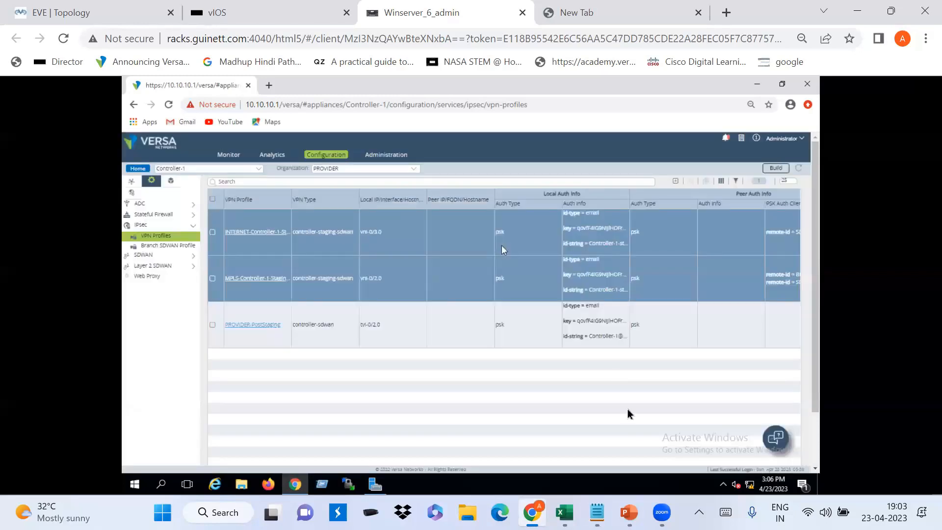
- Recheck the staging script in Notepad, and return to the PROVIDER appliance list in Versa Director in Chrome
{"action": "left_click", "coordinate": [596, 512]}
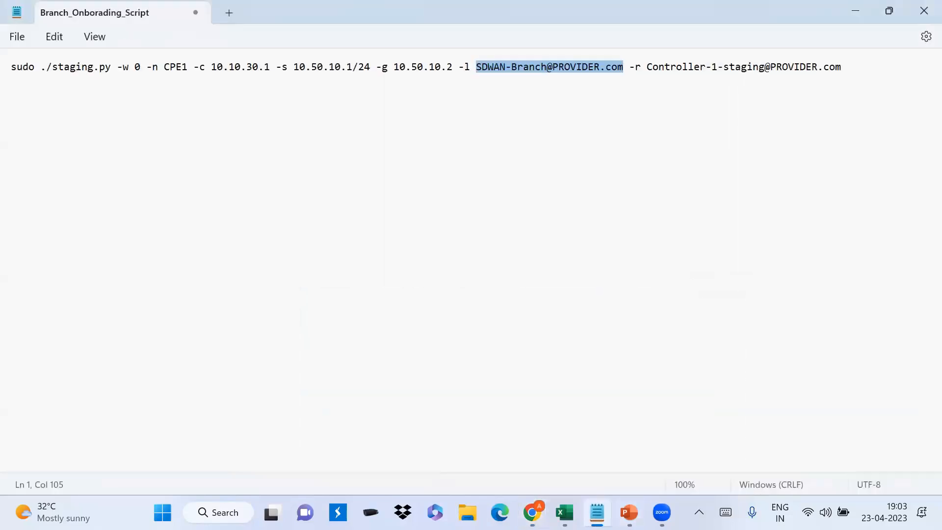
{"action": "left_click", "coordinate": [597, 512]}
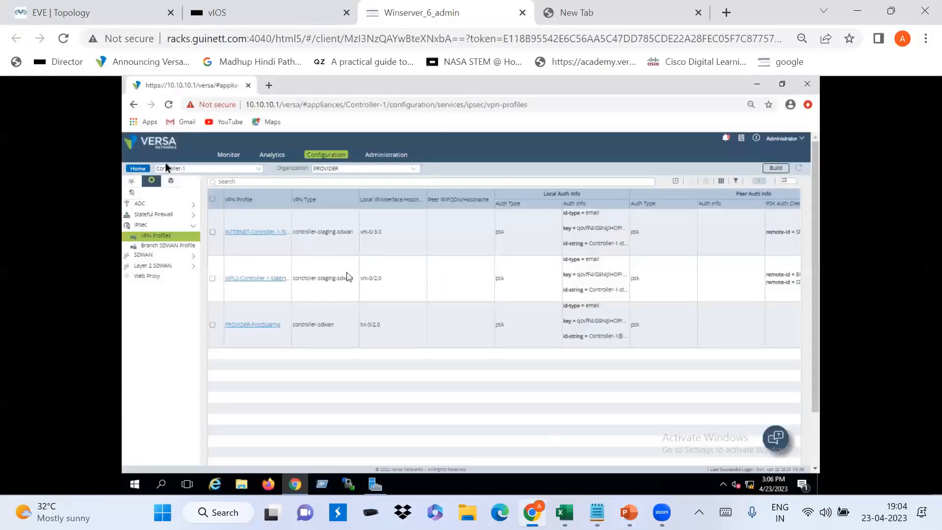
{"action": "left_click", "coordinate": [139, 170]}
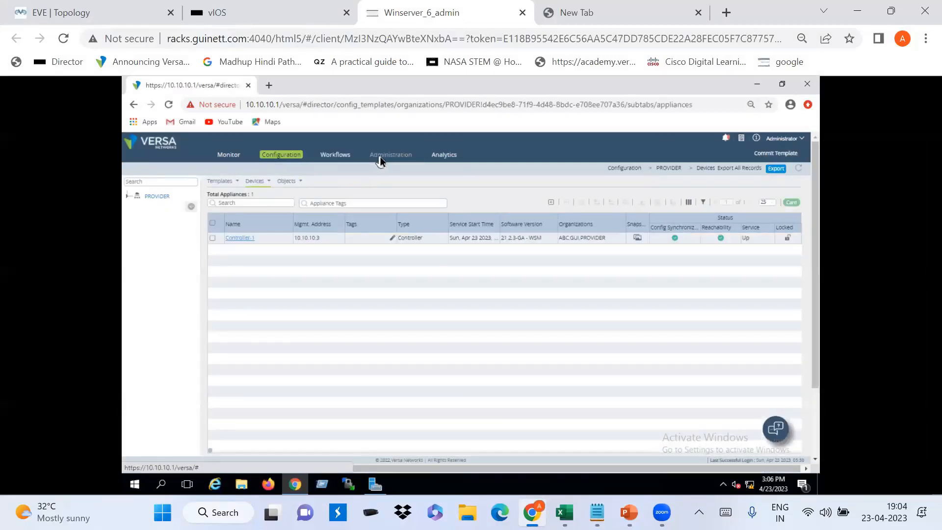
- Display the list of organizations in Versa Director's administration area
{"action": "left_click", "coordinate": [381, 156]}
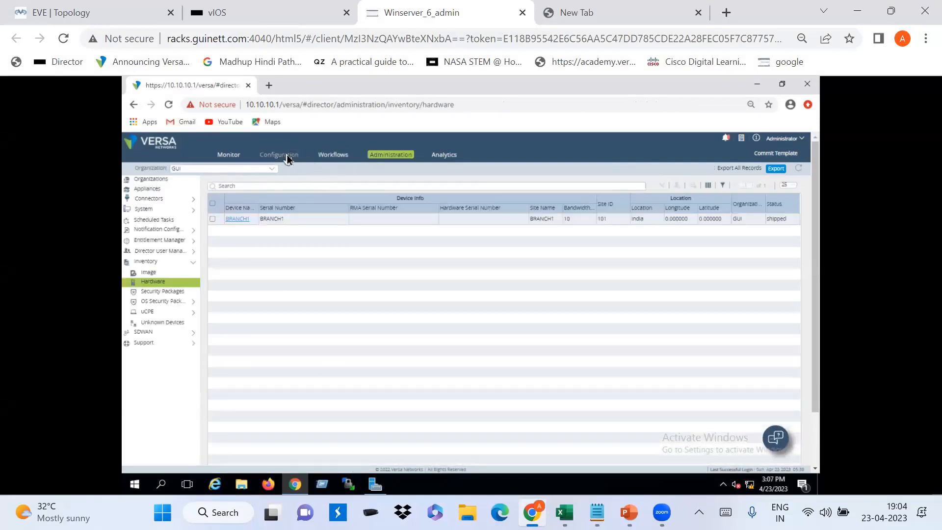
{"action": "left_click", "coordinate": [286, 155]}
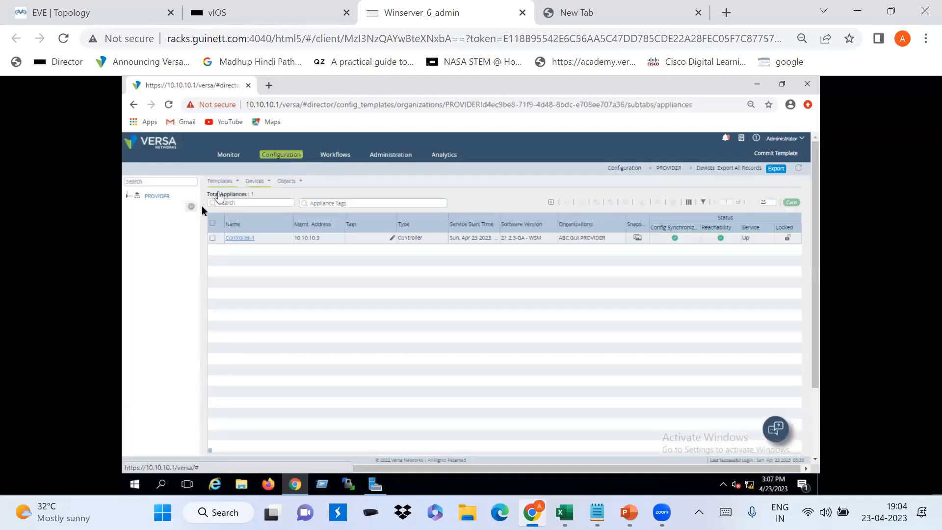
{"action": "left_click", "coordinate": [380, 156]}
{"action": "left_click", "coordinate": [164, 181]}
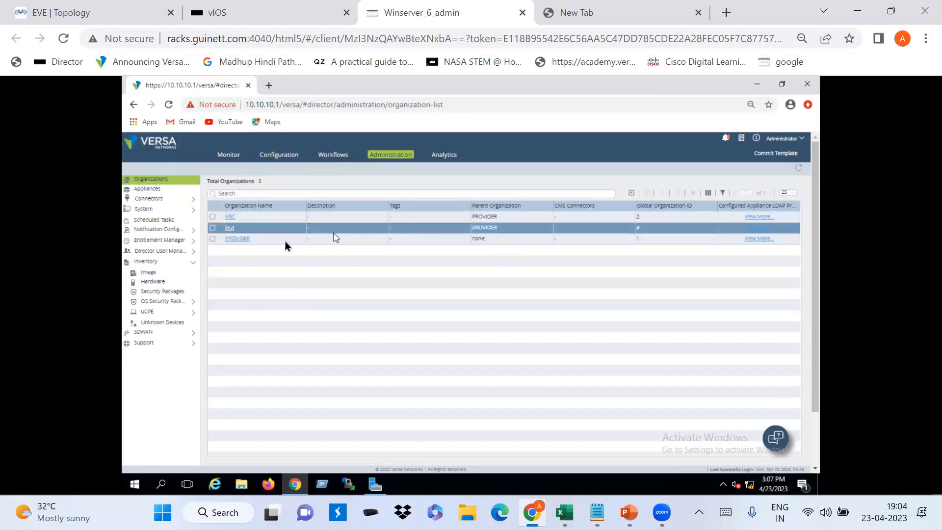
- Highlight the -l and -r identity arguments of the staging script in Notepad, and return to Chrome
{"action": "left_click", "coordinate": [597, 512]}
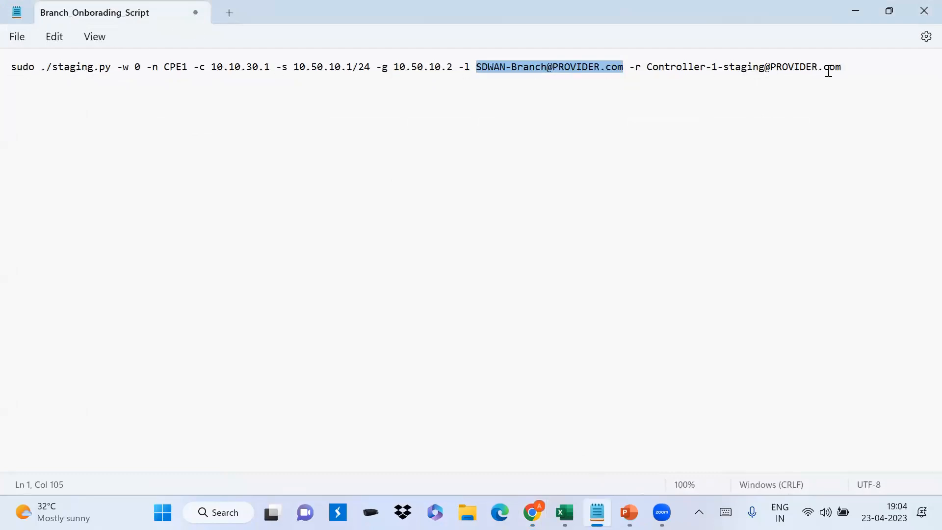
{"action": "left_click_drag", "start_coordinate": [458, 66], "coordinate": [858, 68]}
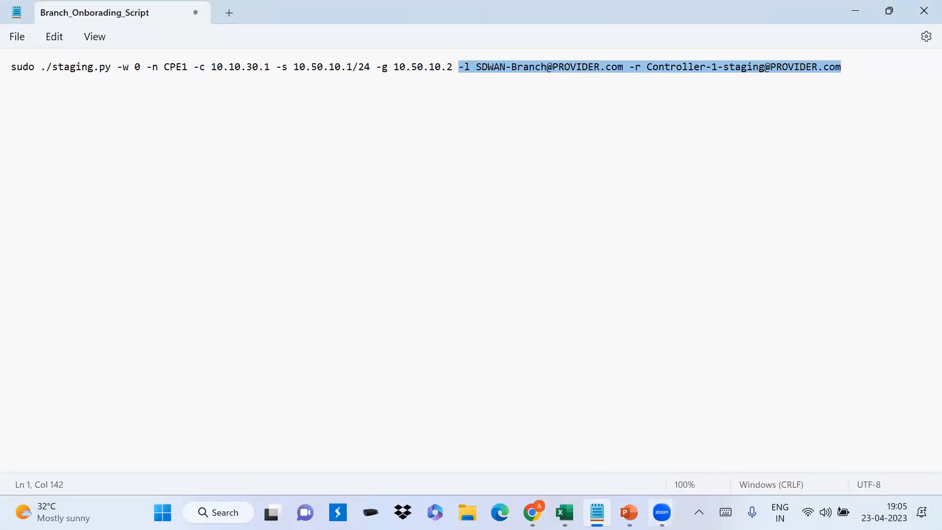
{"action": "left_click", "coordinate": [532, 512]}
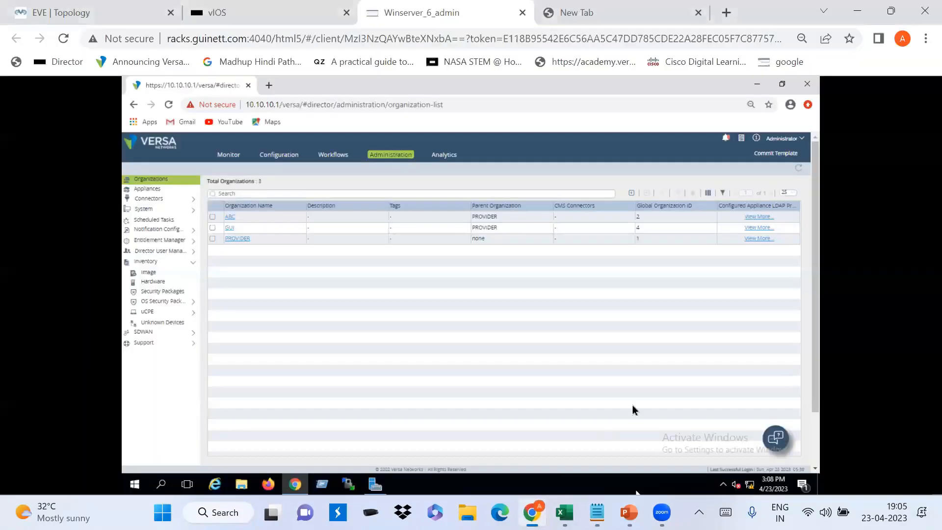
- Switch to PowerPoint and review the manual ZTP script slide and the Production Script slide
{"action": "left_click", "coordinate": [629, 512]}
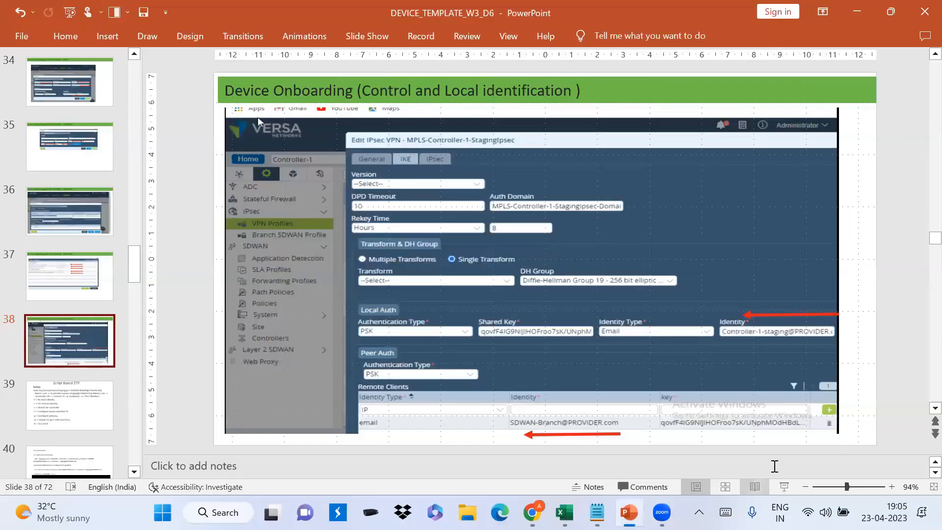
{"action": "left_click", "coordinate": [99, 404]}
{"action": "left_click", "coordinate": [95, 470]}
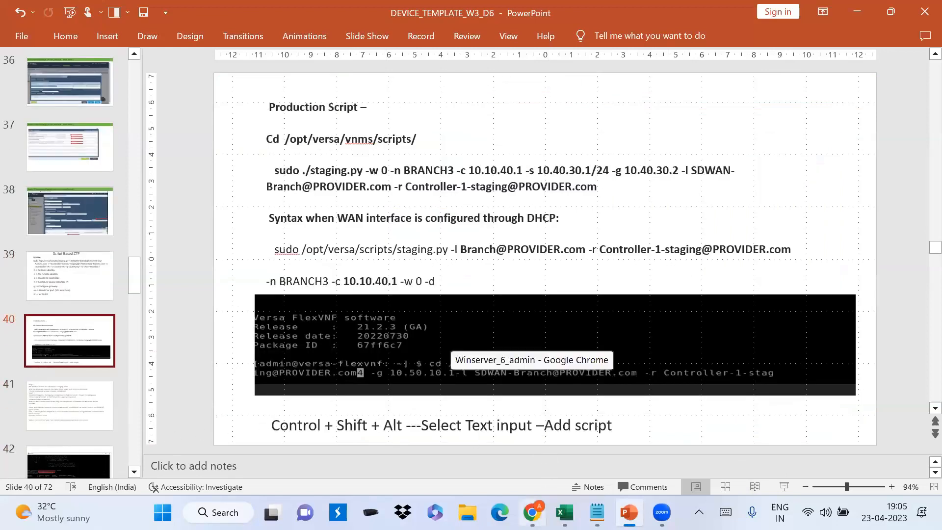
- Switch to Chrome and display the EVE lab topology to check Branch 1
{"action": "left_click", "coordinate": [533, 512]}
{"action": "key", "text": "ctrl+shift+Tab"}
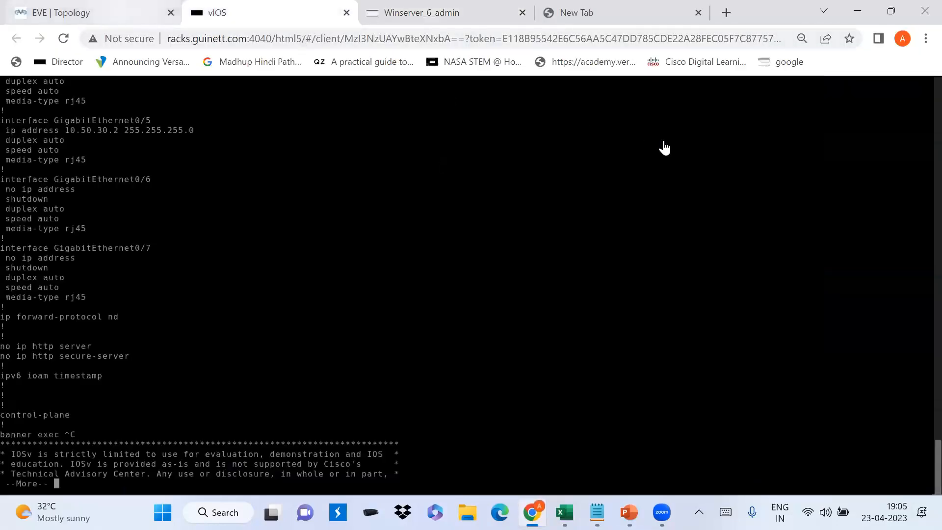
{"action": "key", "text": "ctrl+shift+Tab"}
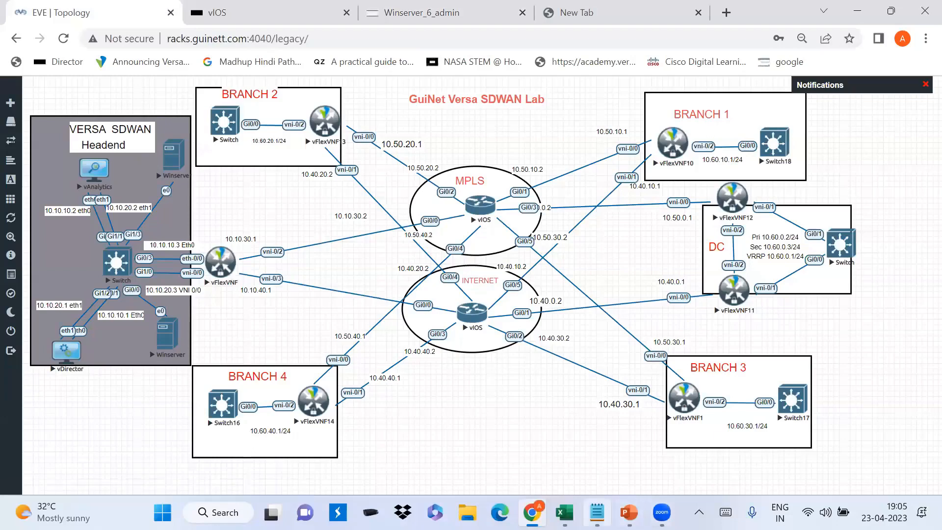
- Switch to Notepad and change the staging script's -n device name to BRANCH1
{"action": "key", "text": "alt+Tab"}
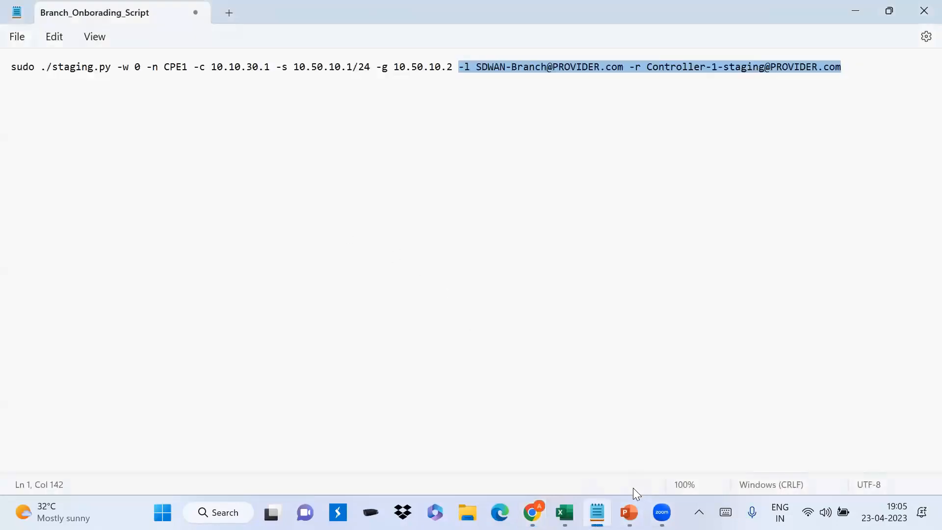
{"action": "left_click", "coordinate": [596, 512]}
{"action": "left_click", "coordinate": [597, 512]}
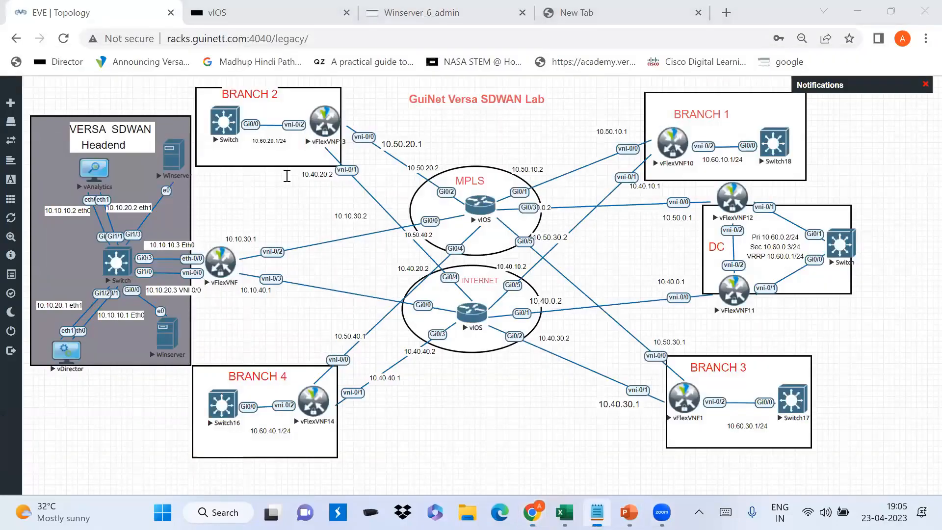
{"action": "left_click", "coordinate": [189, 67]}
{"action": "key", "text": "BackSpace"}
{"action": "key", "text": "BackSpace"}
{"action": "key", "text": "BackSpace"}
{"action": "key", "text": "BackSpace"}
{"action": "key", "text": "BackSpace"}
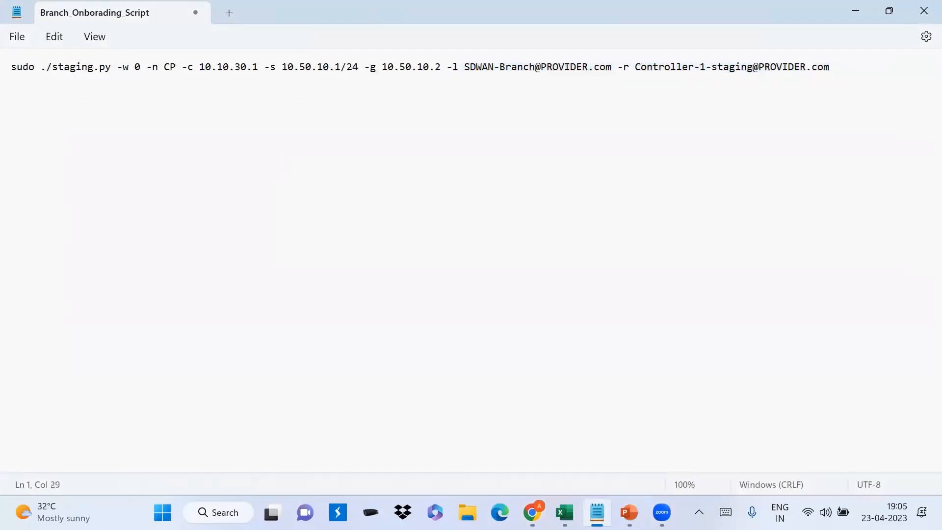
{"action": "type", "text": "BRANCH1"}
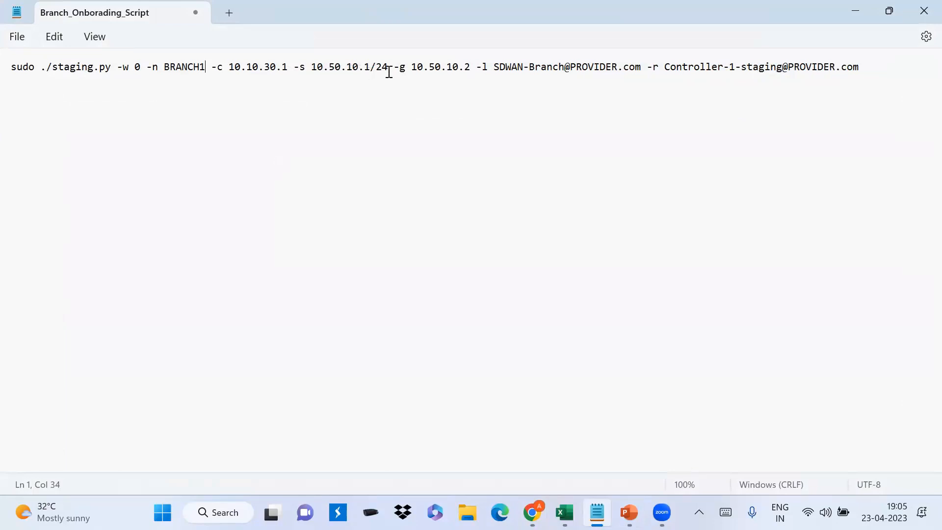
- Copy the entire staging command line from the Notepad script
{"action": "left_click_drag", "start_coordinate": [870, 68], "coordinate": [8, 67]}
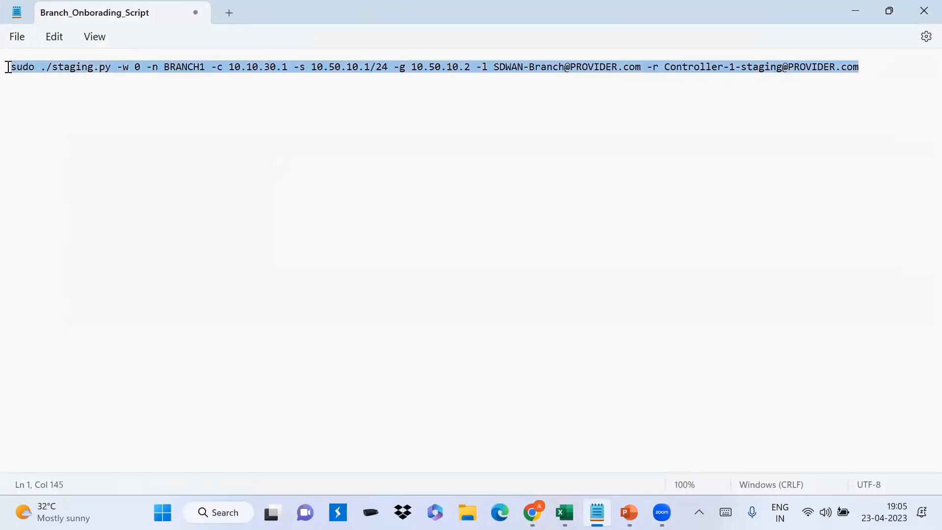
{"action": "right_click", "coordinate": [73, 69]}
{"action": "left_click", "coordinate": [125, 155]}
- Switch to the EVE topology in Chrome, open the console of Branch 1's vFlexVNF10, and bring up its shell prompt
{"action": "key", "text": "alt+Tab"}
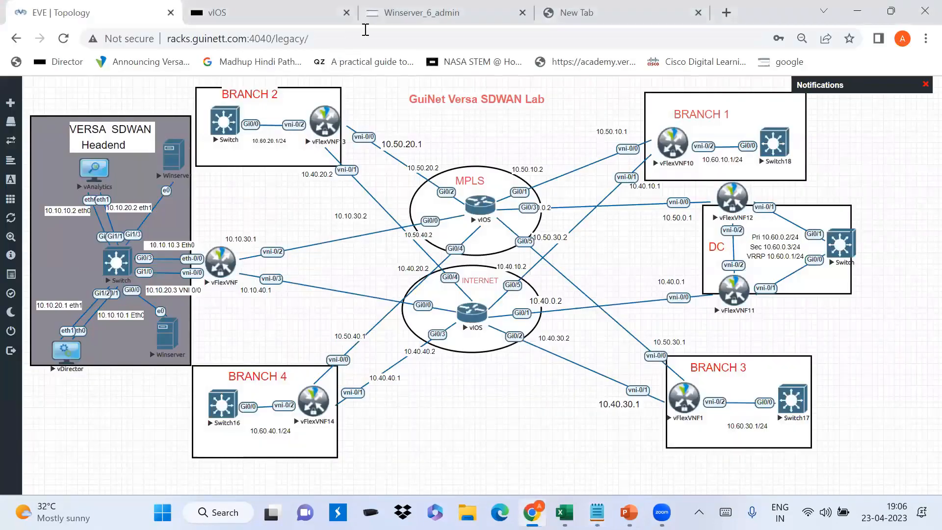
{"action": "left_click", "coordinate": [372, 15]}
{"action": "left_click", "coordinate": [352, 20]}
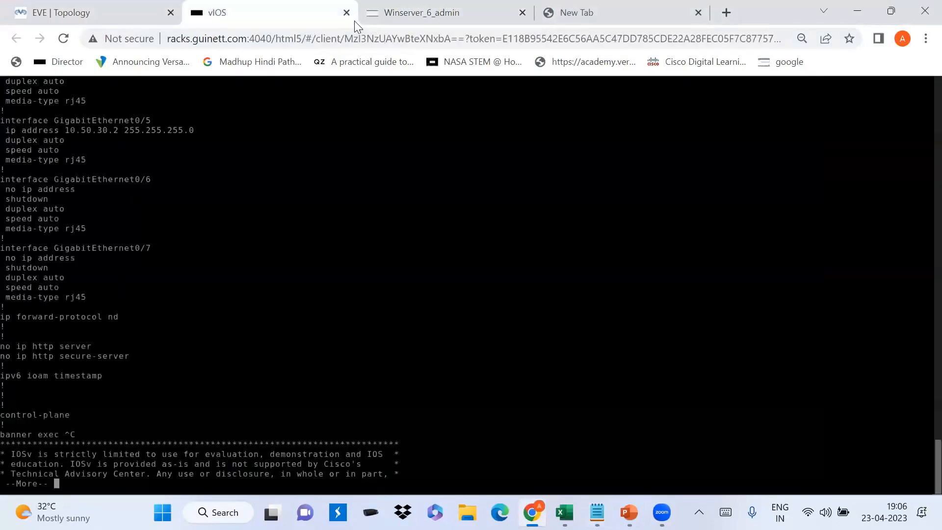
{"action": "left_click", "coordinate": [124, 12]}
{"action": "left_click", "coordinate": [666, 147]}
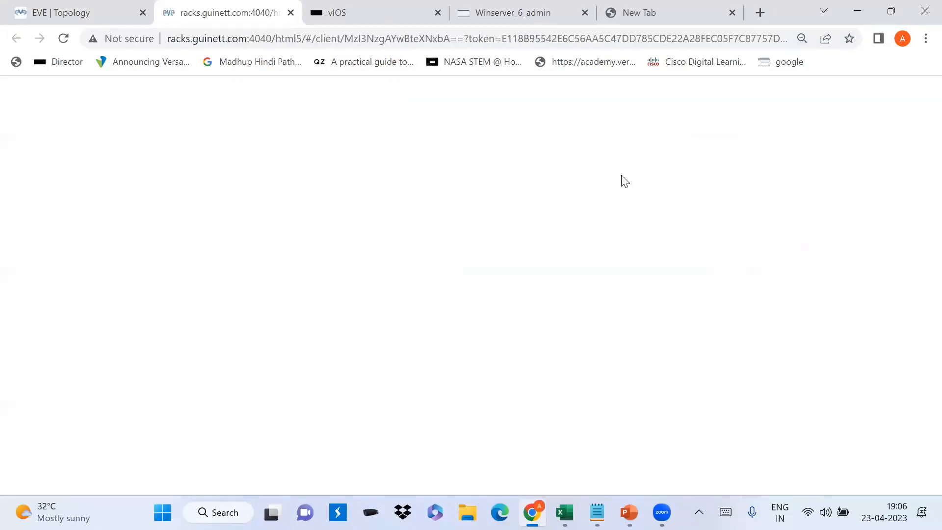
{"action": "key", "text": "Return"}
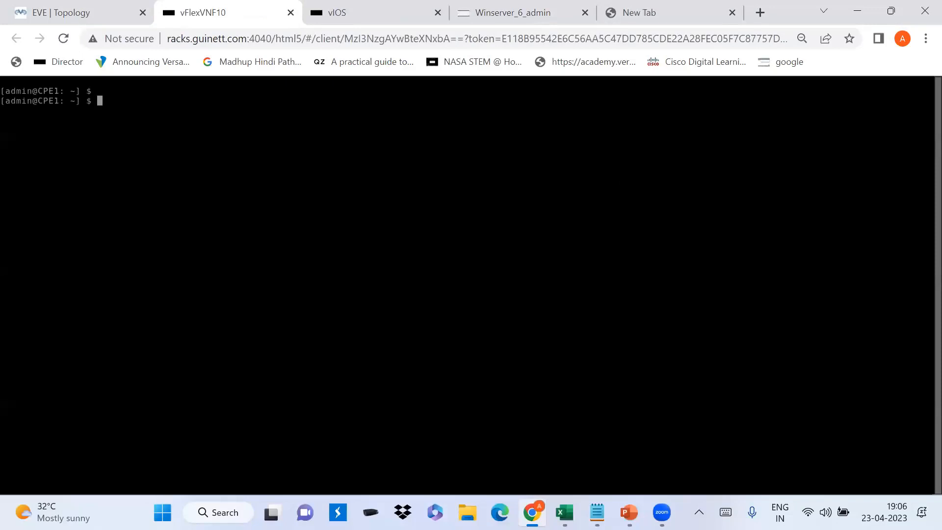
- Enter the Versa CLI on the branch device with the cli command
{"action": "type", "text": "cli"}
{"action": "key", "text": "Return"}
{"action": "key", "text": "Return"}
{"action": "key", "text": "Return"}
{"action": "key", "text": "Return"}
{"action": "key", "text": "Return"}
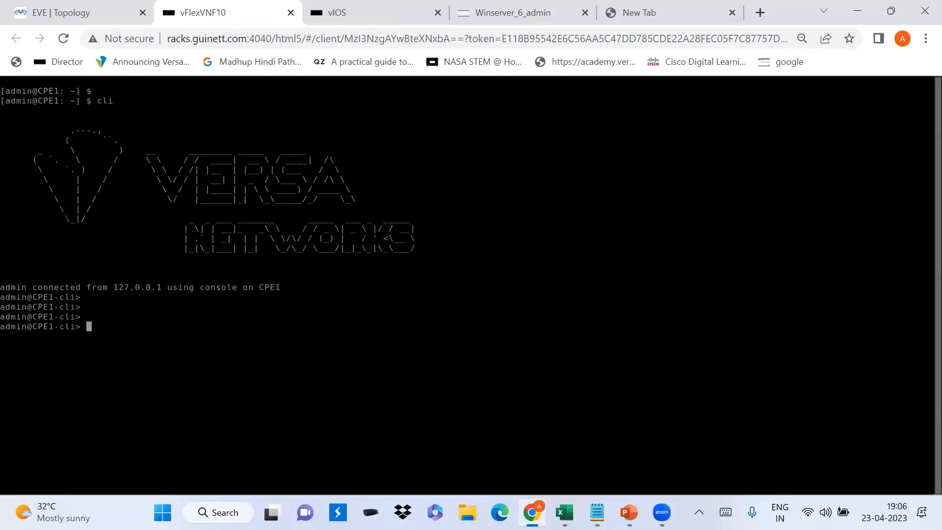
- Run "show interfaces brief | tab" in the device's CLI to check the interface states
{"action": "type", "text": "show interfaces brr"}
{"action": "key", "text": "Tab"}
{"action": "key", "text": "BackSpace"}
{"action": "key", "text": "Tab"}
{"action": "type", "text": "| tab"}
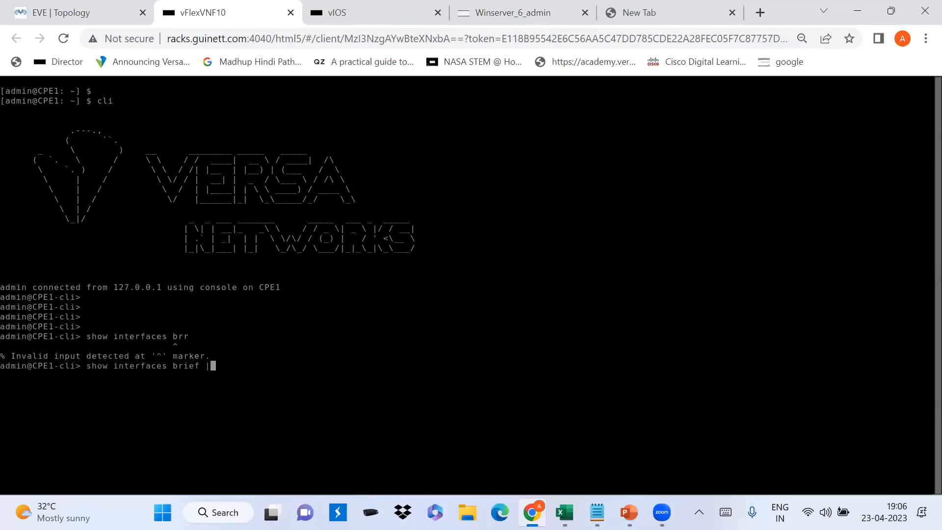
{"action": "key", "text": "Return"}
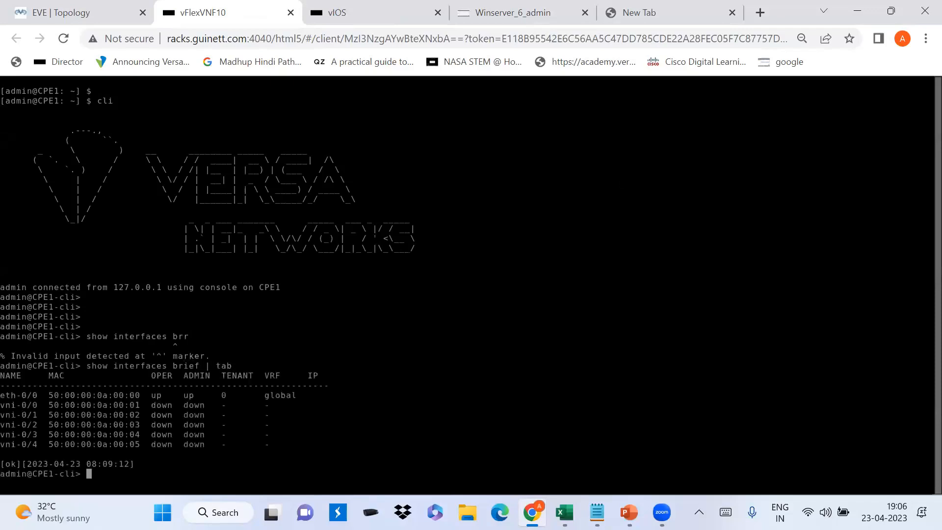
{"action": "key", "text": "Return"}
{"action": "key", "text": "Return"}
{"action": "key", "text": "Return"}
{"action": "key", "text": "Return"}
{"action": "key", "text": "Return"}
{"action": "key", "text": "Return"}
{"action": "key", "text": "Return"}
{"action": "key", "text": "Return"}
{"action": "key", "text": "Return"}
{"action": "key", "text": "Return"}
{"action": "key", "text": "Return"}
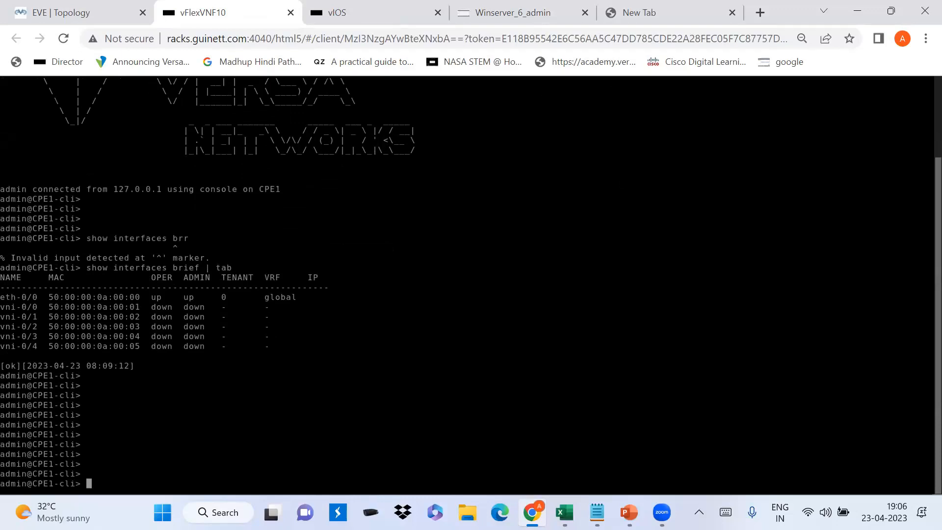
- Enter the device's shell from the Versa CLI, and exit back to the CLI
{"action": "type", "text": "shell"}
{"action": "key", "text": "Return"}
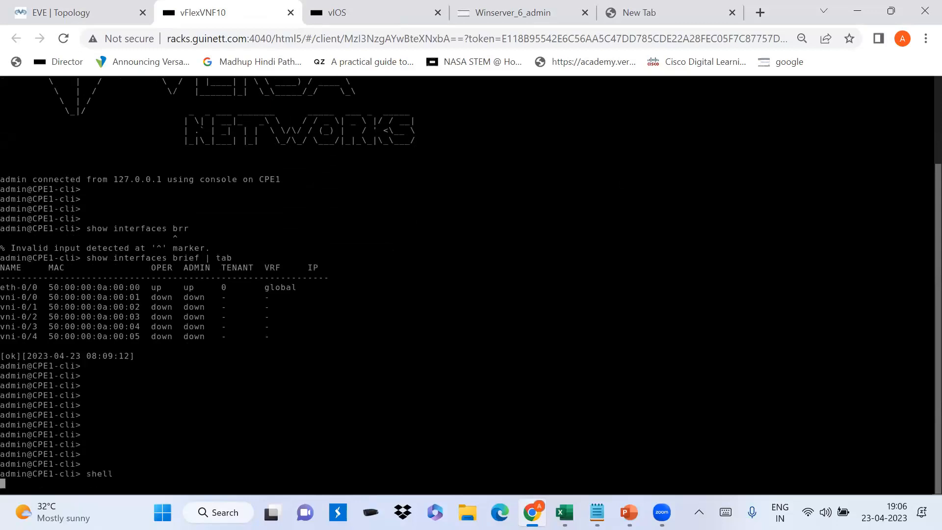
{"action": "key", "text": "Return"}
{"action": "key", "text": "Return"}
{"action": "key", "text": "Return"}
{"action": "key", "text": "Return"}
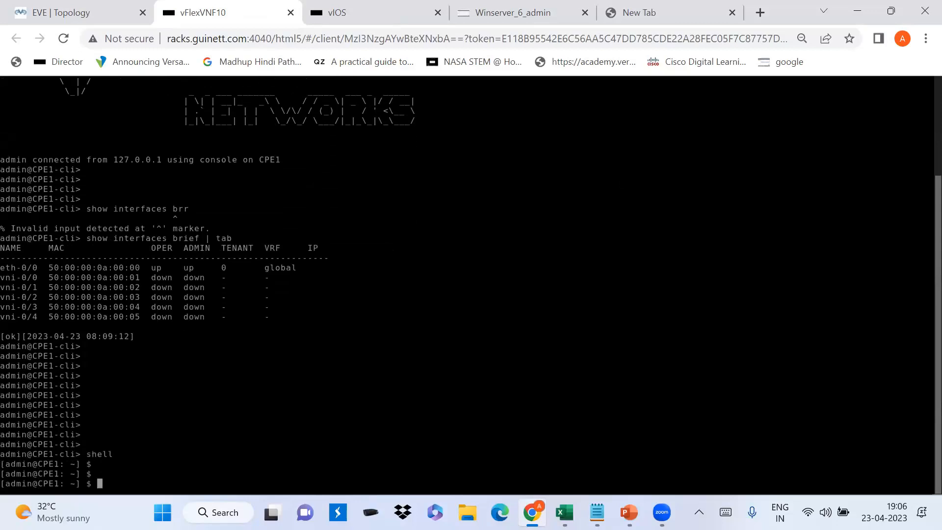
{"action": "type", "text": "cd"}
{"action": "key", "text": "BackSpace"}
{"action": "key", "text": "BackSpace"}
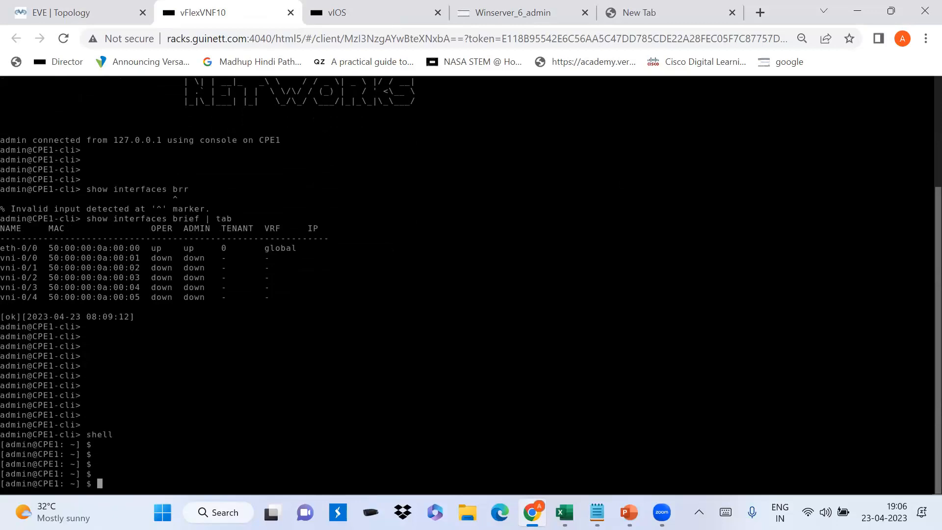
{"action": "type", "text": "cli"}
{"action": "key", "text": "Return"}
{"action": "type", "text": "ex"}
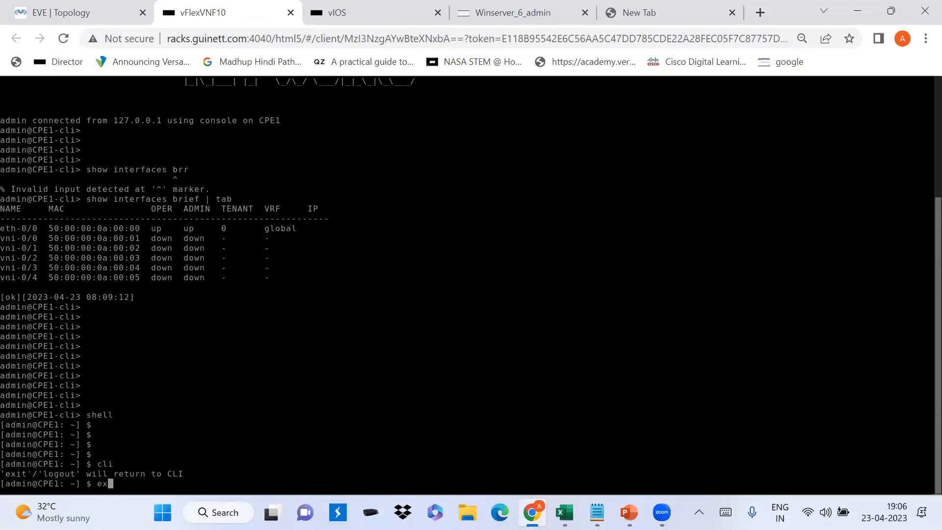
{"action": "type", "text": "it"}
{"action": "key", "text": "Return"}
- Run "show interfaces brief | tab" again to recheck the branch device's interfaces and their IP addresses
{"action": "type", "text": "show interfaces brief | tab"}
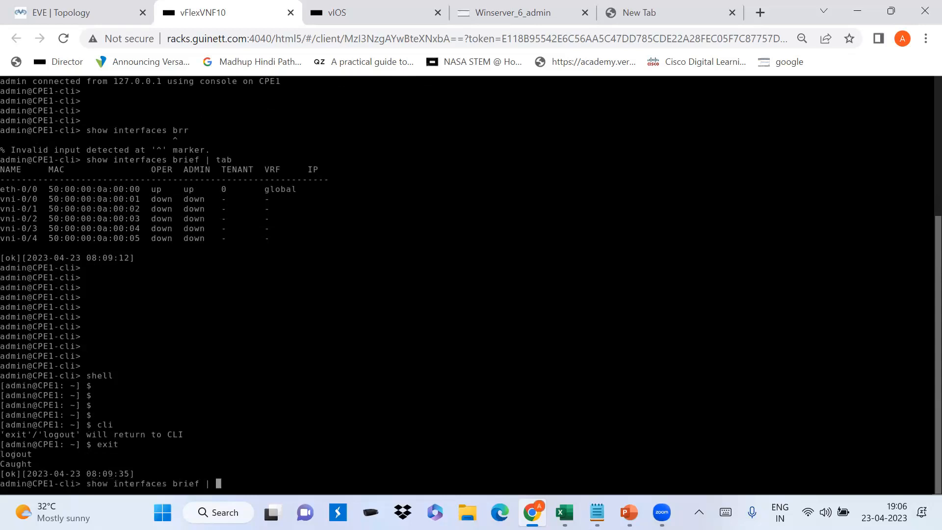
{"action": "key", "text": "Return"}
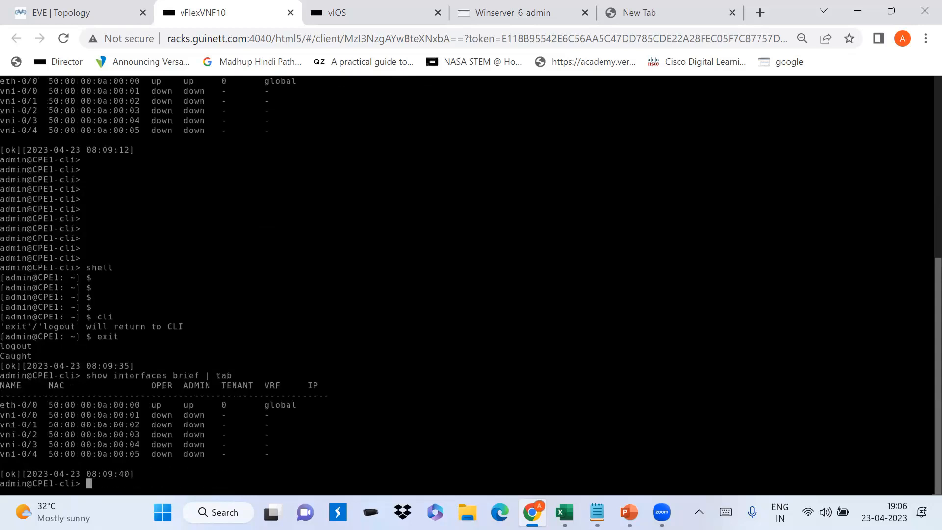
{"action": "key", "text": "Return"}
{"action": "key", "text": "Return"}
{"action": "key", "text": "Return"}
{"action": "key", "text": "Return"}
{"action": "key", "text": "Return"}
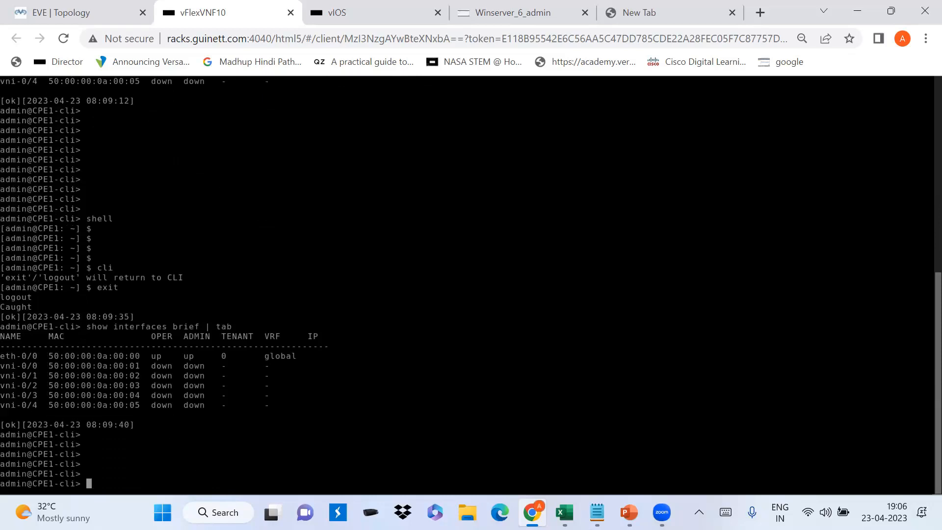
- Look up the completions for "show route" and "show route routing-instance" with the CLI's inline help
{"action": "type", "text": "show roiu"}
{"action": "key", "text": "Return"}
{"action": "key", "text": "BackSpace"}
{"action": "key", "text": "BackSpace"}
{"action": "key", "text": "BackSpace"}
{"action": "key", "text": "BackSpace"}
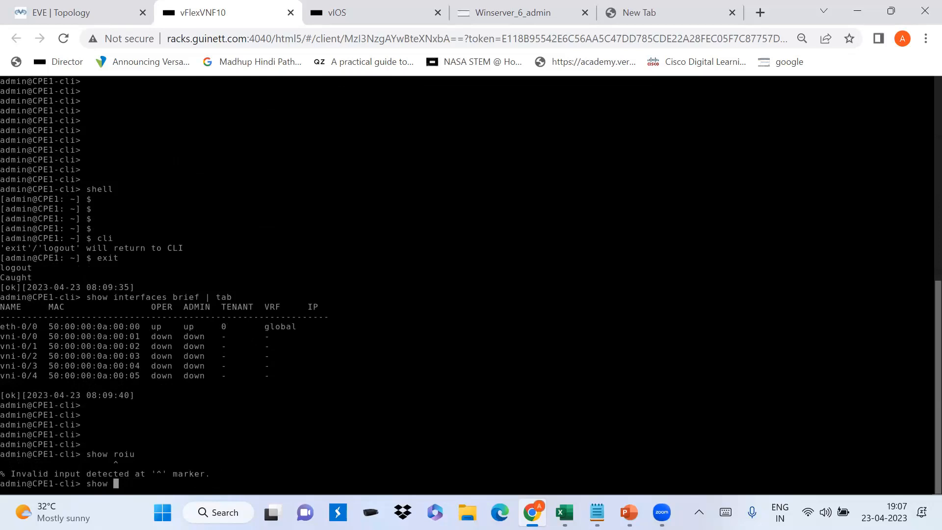
{"action": "type", "text": "rout"}
{"action": "type", "text": "e "}
{"action": "type", "text": "?"}
{"action": "type", "text": "rou"}
{"action": "key", "text": "Tab"}
{"action": "type", "text": "?"}
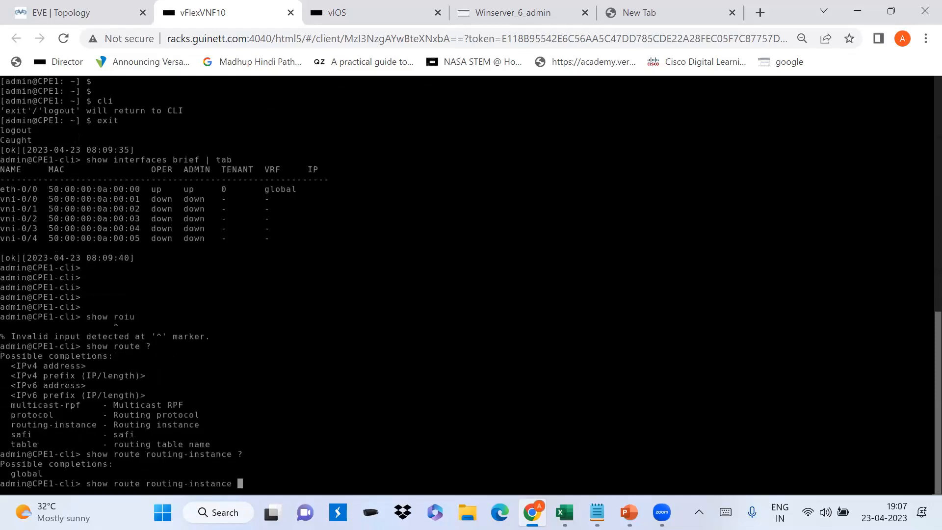
- Display the global instance's routes with "show route routing-instance global", checking the command's further options first
{"action": "type", "text": "glo"}
{"action": "key", "text": "Tab"}
{"action": "type", "text": "?"}
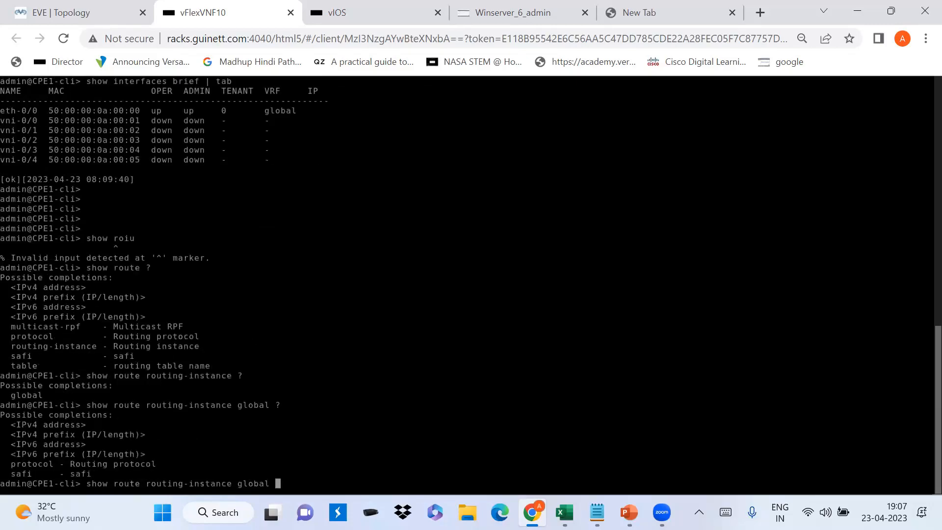
{"action": "key", "text": "Return"}
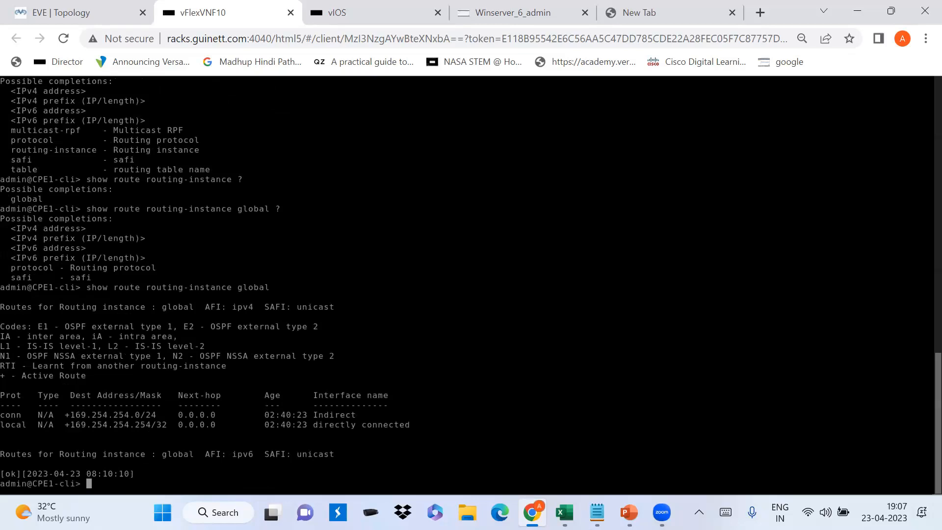
{"action": "key", "text": "Return"}
{"action": "key", "text": "Return"}
{"action": "key", "text": "Return"}
{"action": "key", "text": "Return"}
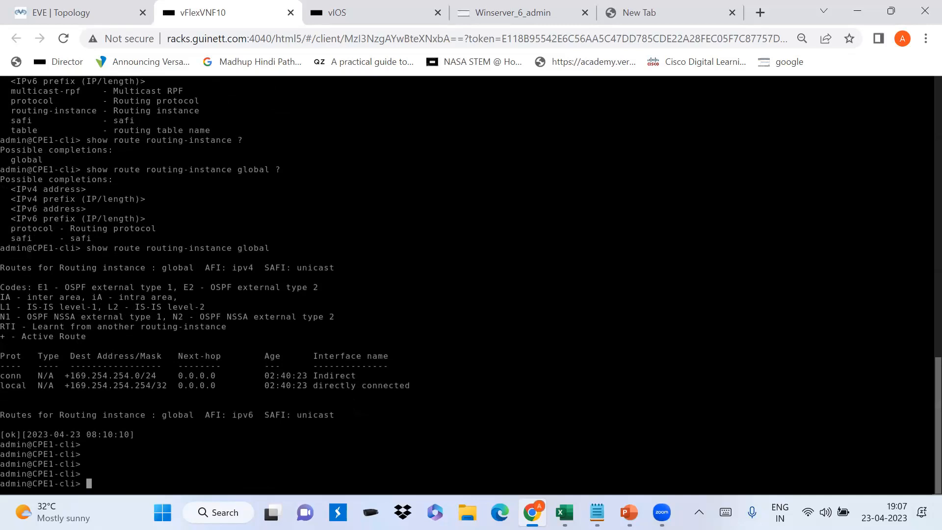
- Erase the branch device's configuration with "request erase running-config", answering yes to the deletion and service restart
{"action": "key", "text": "Return"}
{"action": "key", "text": "Return"}
{"action": "key", "text": "Return"}
{"action": "key", "text": "Return"}
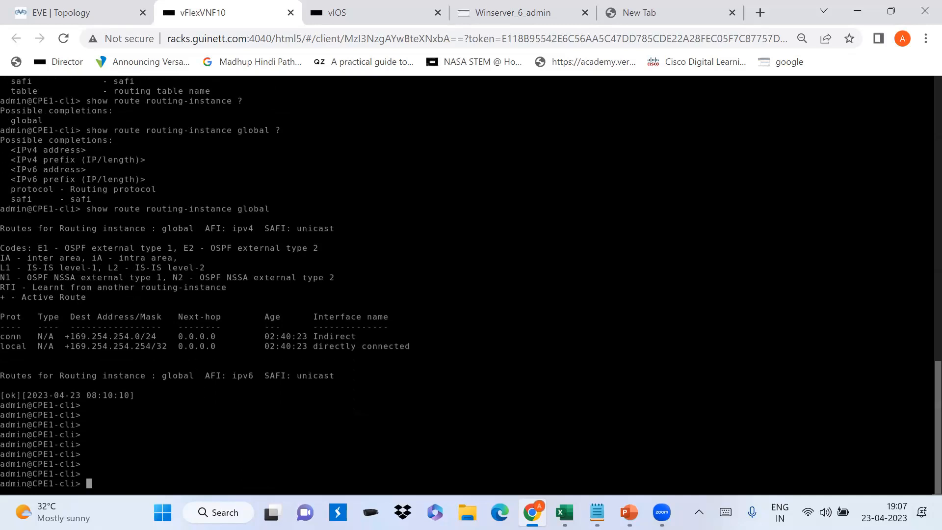
{"action": "type", "text": "request erase running-config"}
{"action": "key", "text": "Return"}
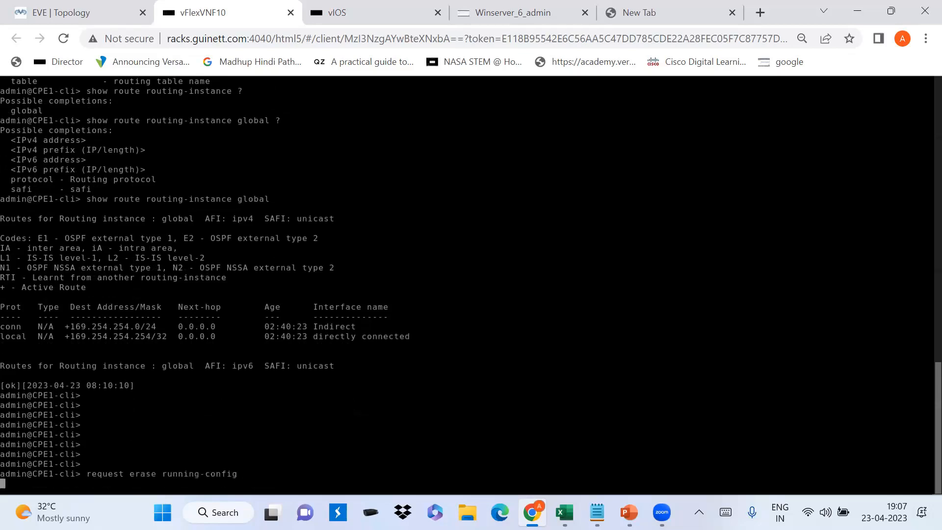
{"action": "type", "text": "yes] ye"}
{"action": "key", "text": "Return"}
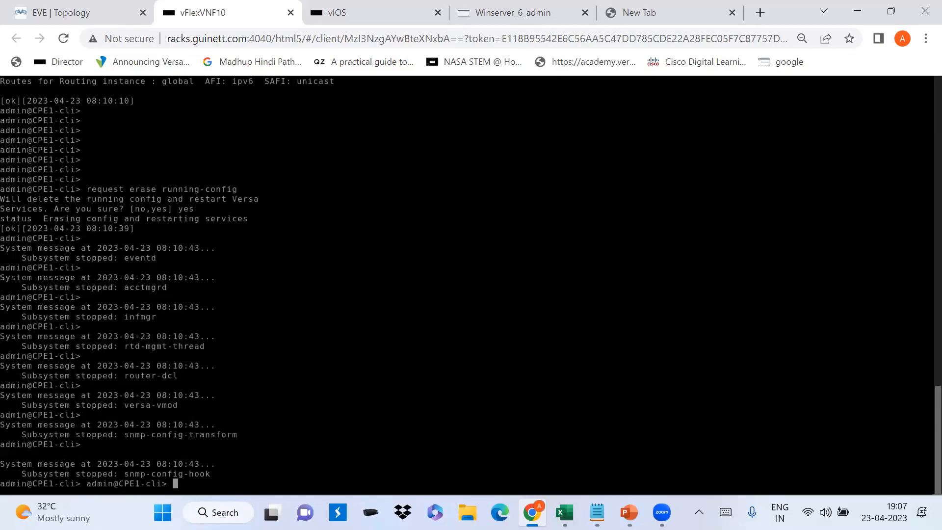
{"action": "key", "text": "Return"}
{"action": "key", "text": "Return"}
{"action": "key", "text": "Return"}
{"action": "key", "text": "Return"}
{"action": "key", "text": "Return"}
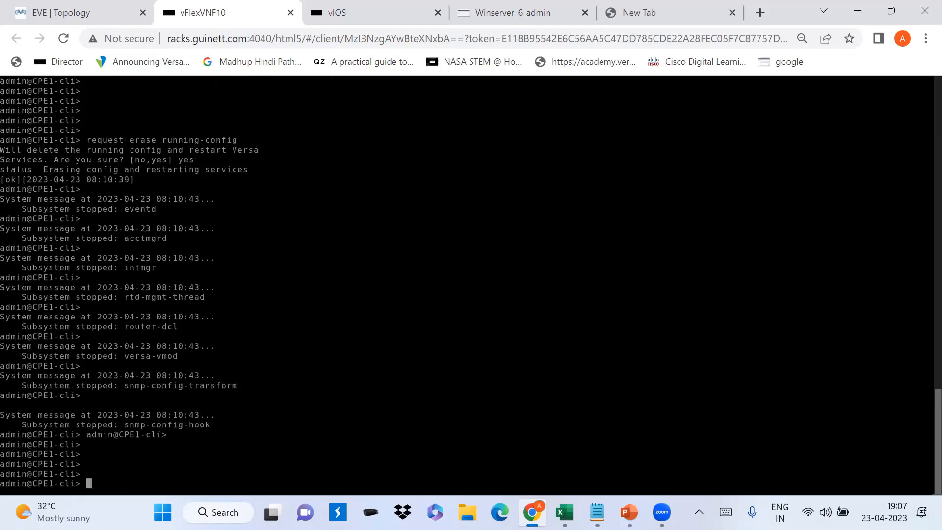
- Exit the CLI to the shell and check the Versa services with "vsh status", supplying the sudo password
{"action": "type", "text": "exit"}
{"action": "key", "text": "Return"}
{"action": "key", "text": "Return"}
{"action": "key", "text": "Return"}
{"action": "key", "text": "Return"}
{"action": "key", "text": "Return"}
{"action": "key", "text": "Return"}
{"action": "key", "text": "Return"}
{"action": "type", "text": "vsh status"}
{"action": "key", "text": "Return"}
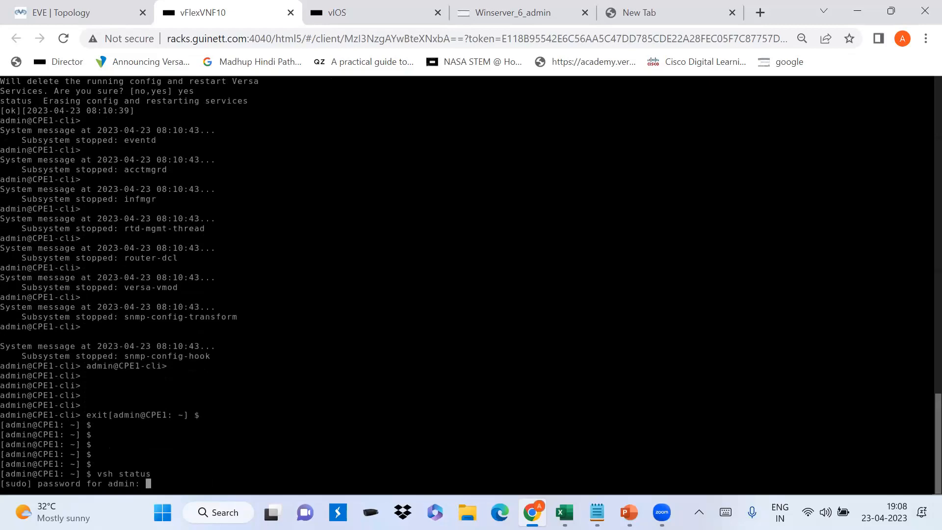
{"action": "key", "text": "Return"}
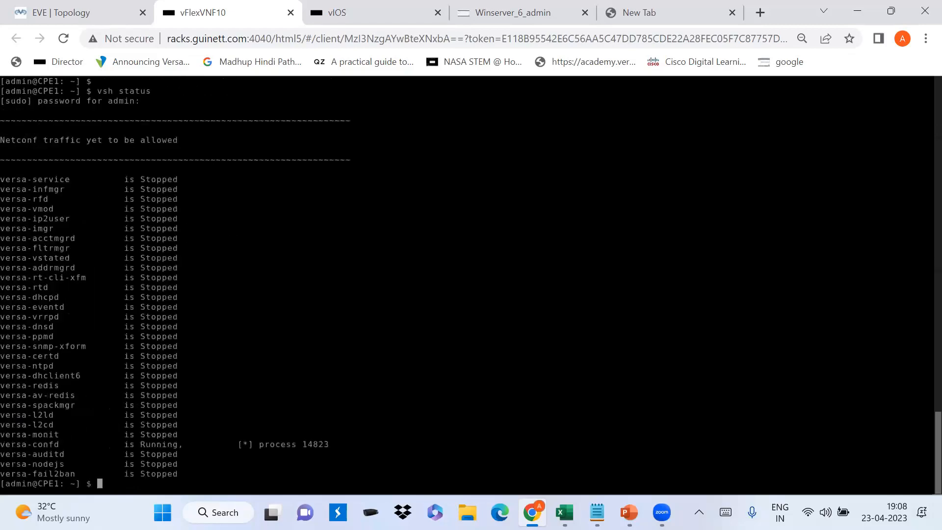
{"action": "key", "text": "Return"}
{"action": "key", "text": "Return"}
{"action": "key", "text": "Return"}
{"action": "key", "text": "Return"}
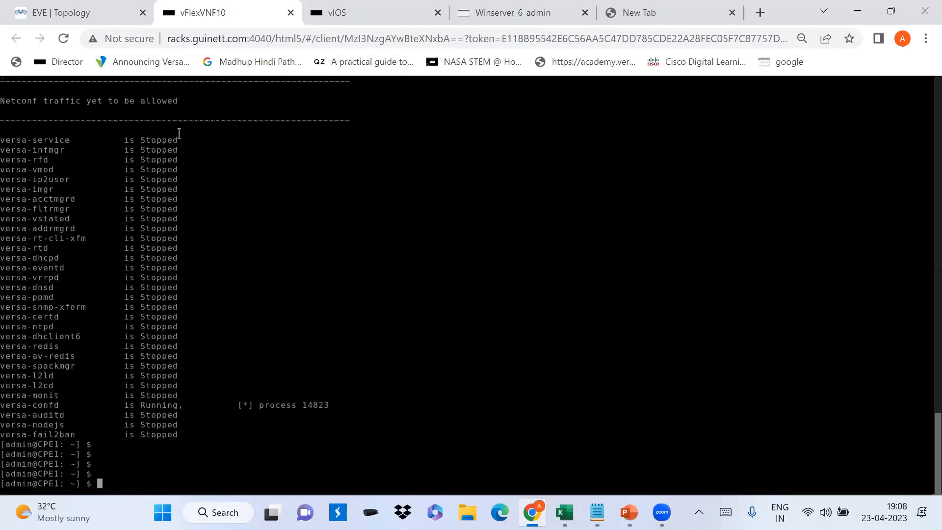
{"action": "left_click_drag", "start_coordinate": [145, 138], "coordinate": [172, 450]}
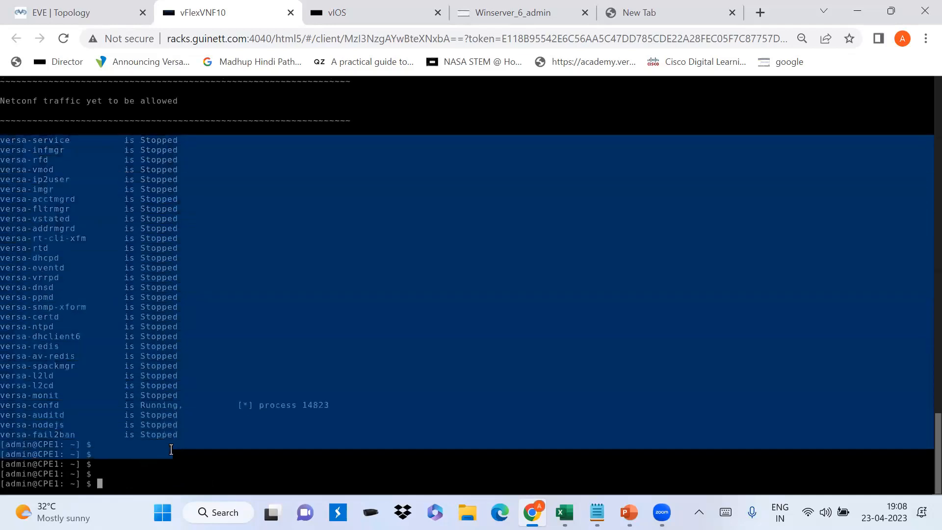
{"action": "left_click", "coordinate": [170, 420]}
- Run "vsh status" two more times to recheck which Versa services have restarted
{"action": "type", "text": "vsh status"}
{"action": "key", "text": "Return"}
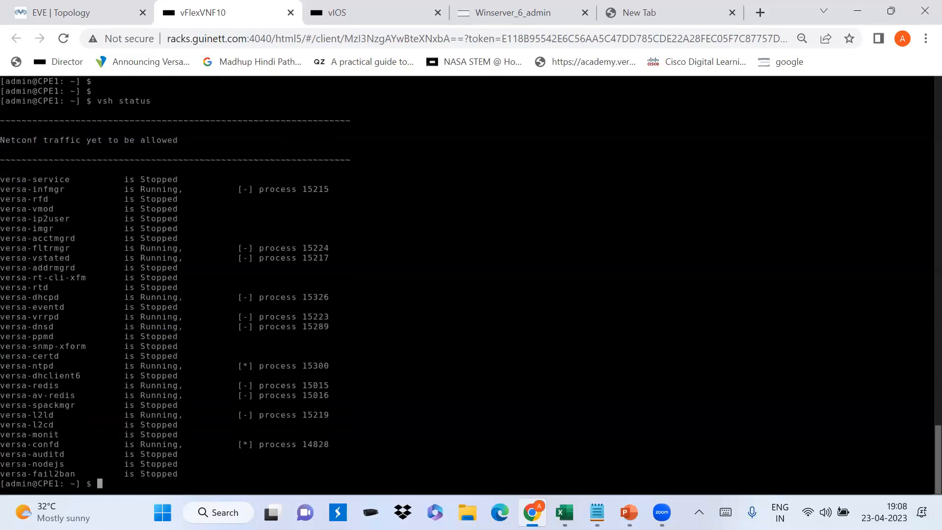
{"action": "key", "text": "Return"}
{"action": "key", "text": "Return"}
{"action": "key", "text": "Up"}
{"action": "key", "text": "Return"}
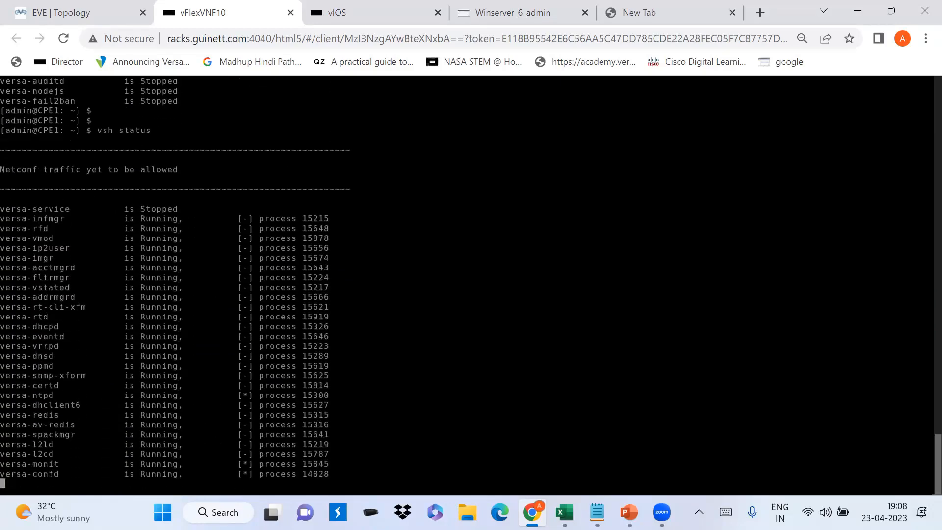
{"action": "key", "text": "Return"}
{"action": "key", "text": "Return"}
{"action": "key", "text": "Return"}
{"action": "key", "text": "Return"}
{"action": "key", "text": "Return"}
{"action": "key", "text": "Return"}
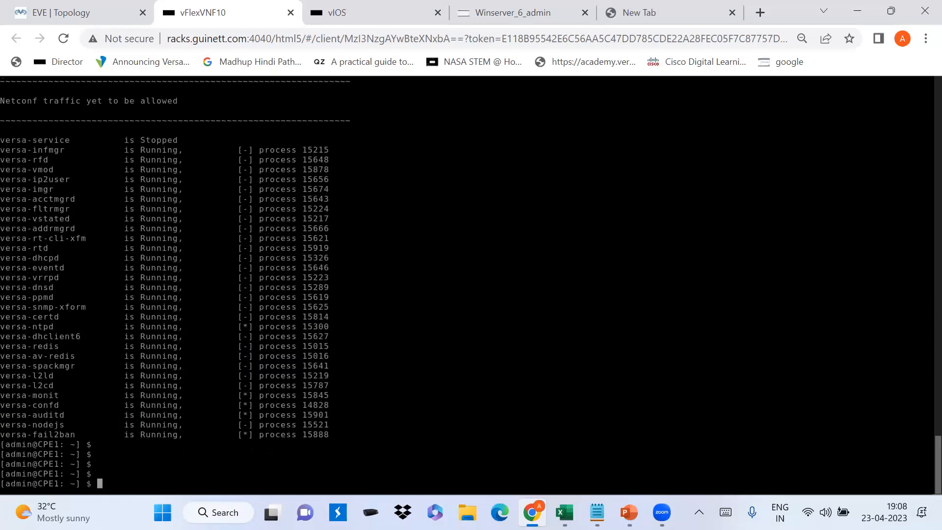
- Change the shell's working directory to /opt/versa/scripts/
{"action": "type", "text": "cd /op"}
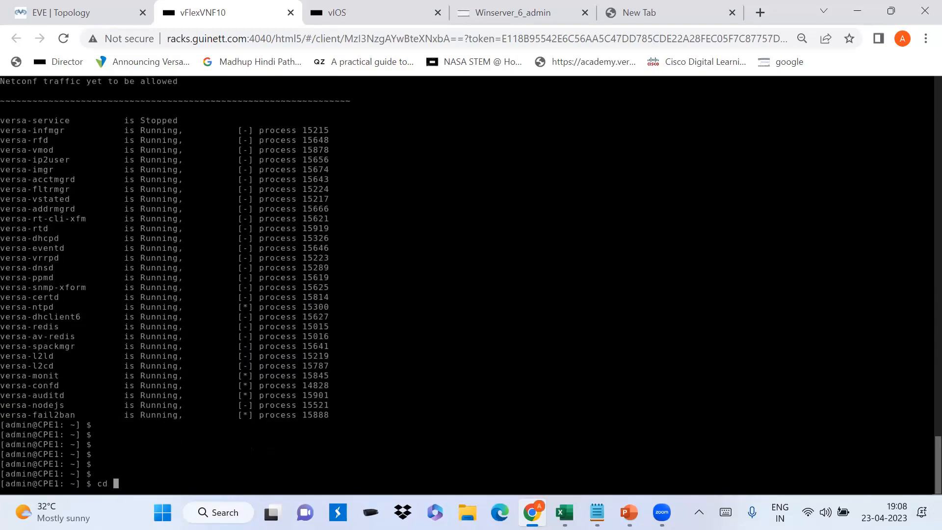
{"action": "type", "text": "t/versa/scripts/"}
{"action": "key", "text": "Return"}
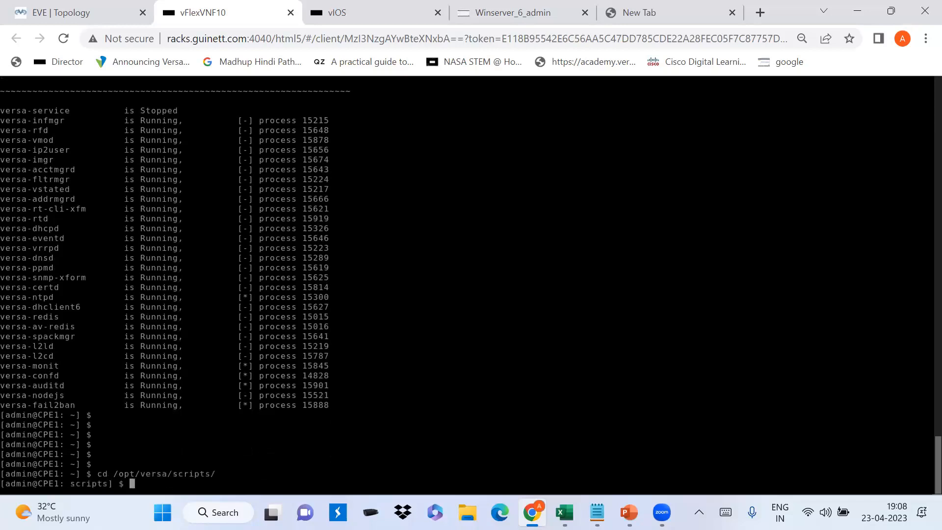
- Copy the full BRANCH1 staging.py command from Branch_Onborading_Script in Notepad and return to the vFlexVNF10 console in Chrome
{"action": "left_click", "coordinate": [596, 512]}
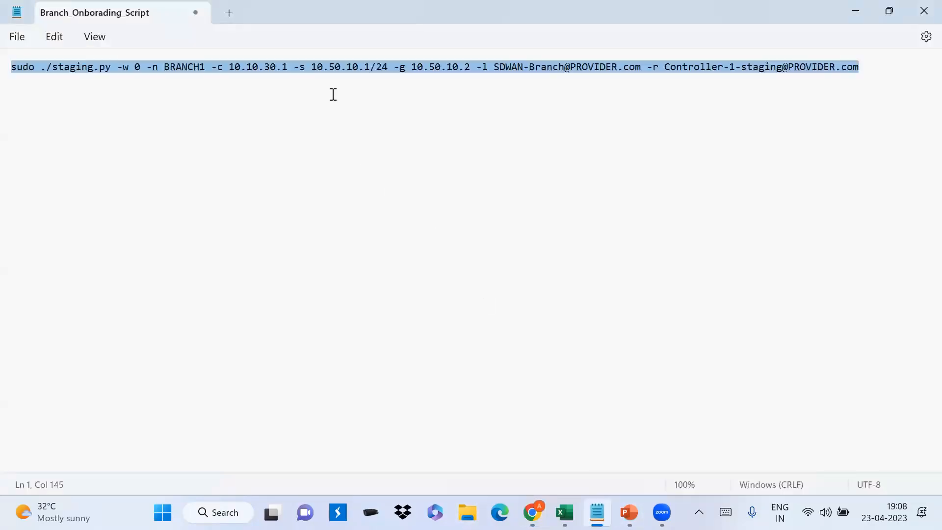
{"action": "right_click", "coordinate": [320, 67]}
{"action": "left_click", "coordinate": [360, 141]}
{"action": "left_click", "coordinate": [532, 512]}
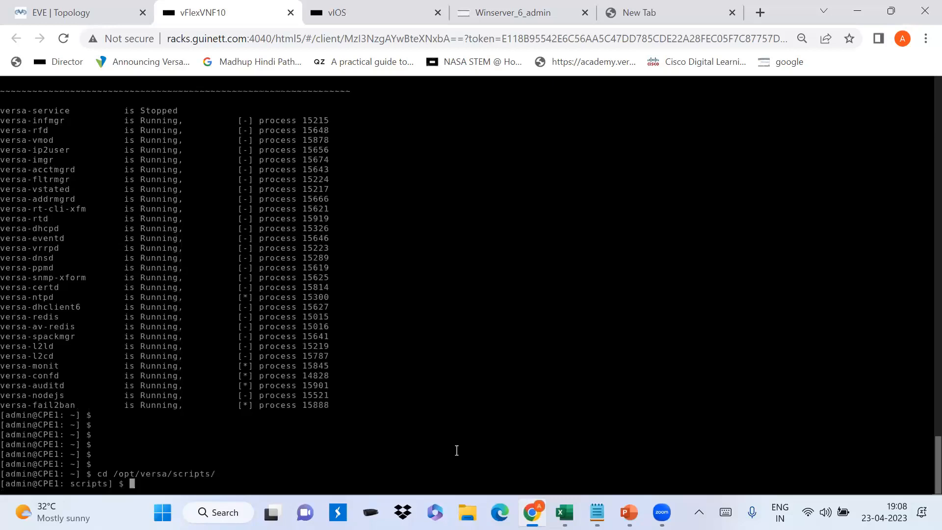
- Enable Guacamole's text input method, paste the copied BRANCH1 staging command into the console and run it
{"action": "key", "text": "ctrl+alt+shift"}
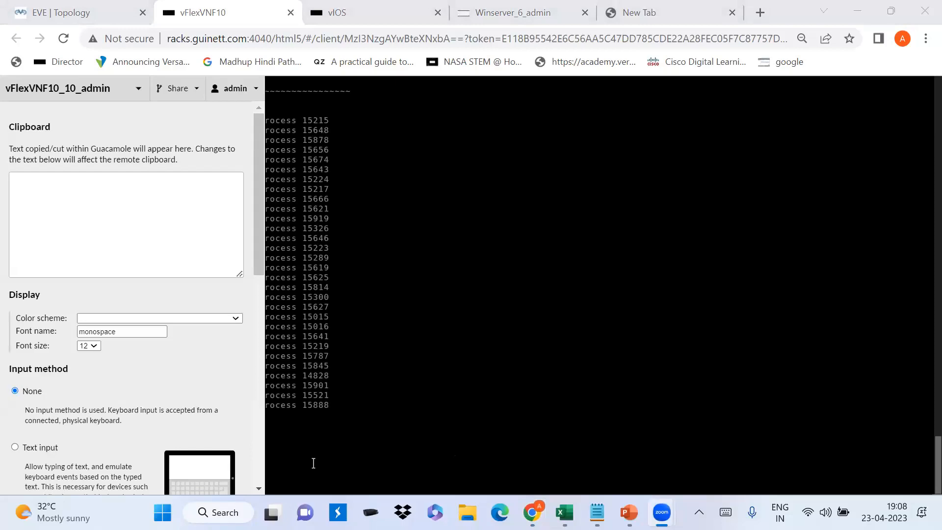
{"action": "left_click", "coordinate": [15, 446]}
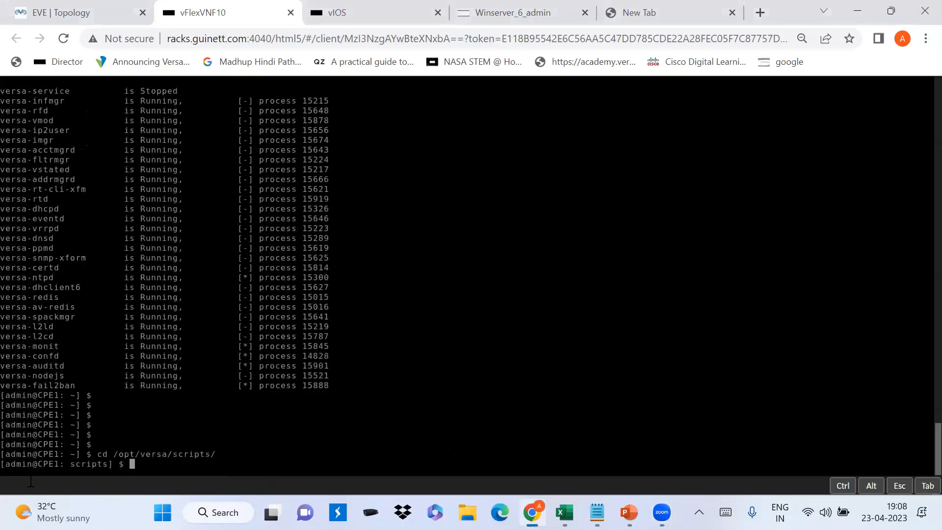
{"action": "right_click", "coordinate": [46, 485]}
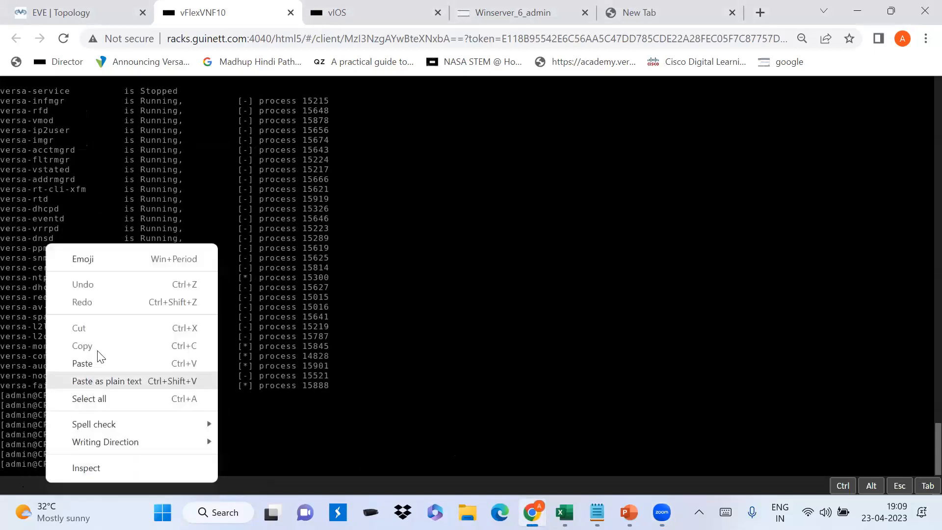
{"action": "left_click", "coordinate": [82, 363]}
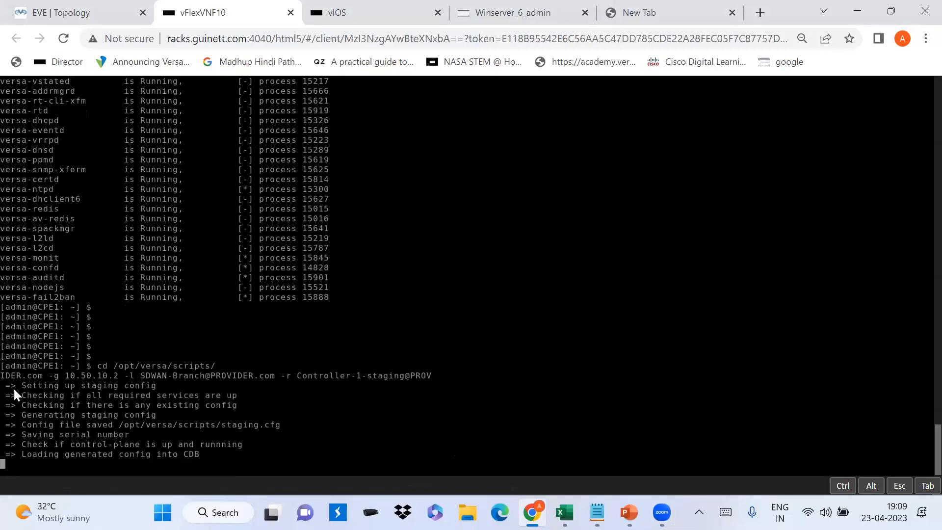
{"action": "key", "text": "Return"}
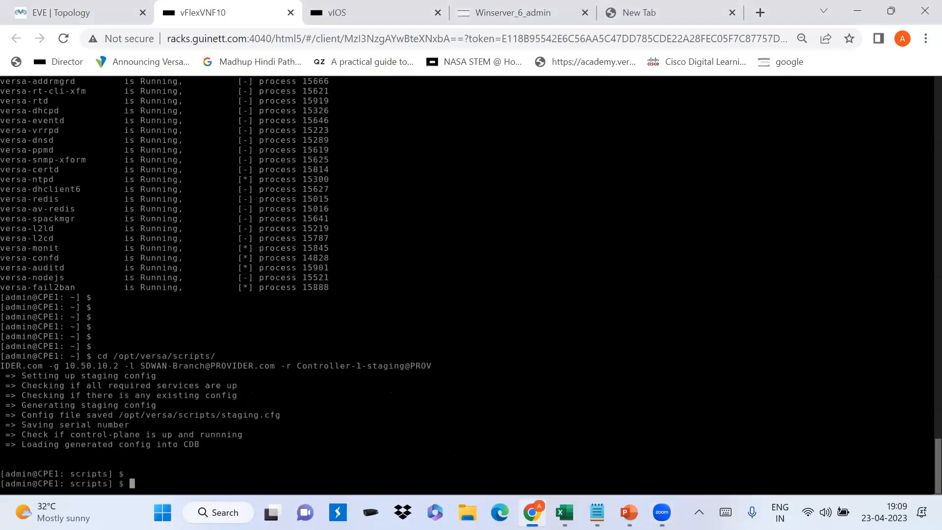
- Enter the Versa CLI and list the staged device's interfaces with "show interfaces brief | tab"
{"action": "type", "text": "cli"}
{"action": "key", "text": "Return"}
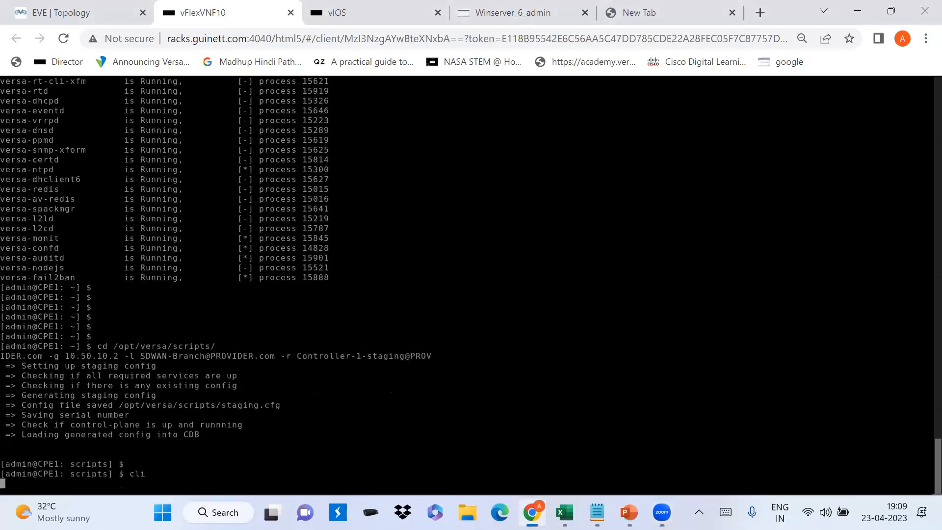
{"action": "type", "text": "show interfaces v"}
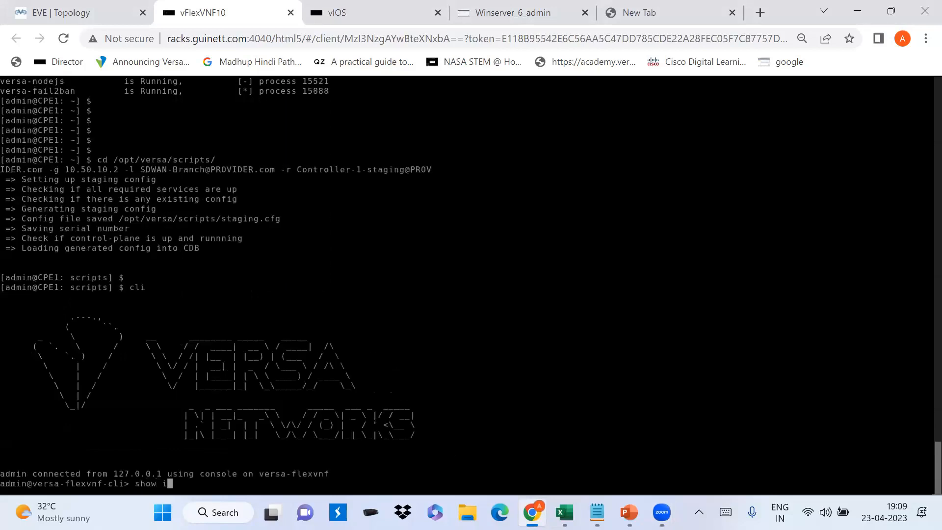
{"action": "key", "text": "BackSpace"}
{"action": "key", "text": "BackSpace"}
{"action": "key", "text": "BackSpace"}
{"action": "type", "text": "s v"}
{"action": "key", "text": "BackSpace"}
{"action": "type", "text": "brief | tab"}
{"action": "key", "text": "Return"}
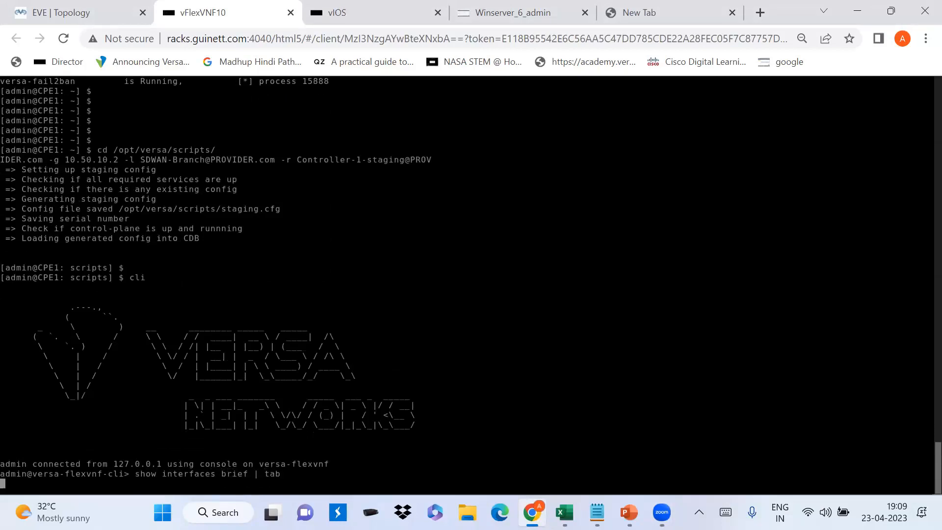
{"action": "key", "text": "Return"}
{"action": "key", "text": "Return"}
{"action": "key", "text": "Return"}
{"action": "key", "text": "Return"}
{"action": "key", "text": "Return"}
{"action": "key", "text": "Return"}
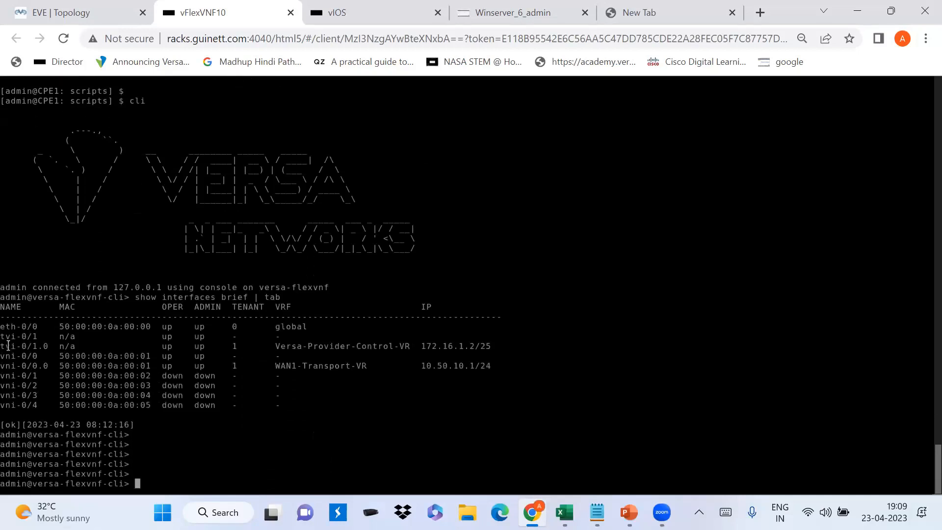
- Examine the tvi-0/1.0 entry's VRF and IP address, and run "show interfaces brief | tab" again
{"action": "left_click_drag", "start_coordinate": [285, 347], "coordinate": [492, 344]}
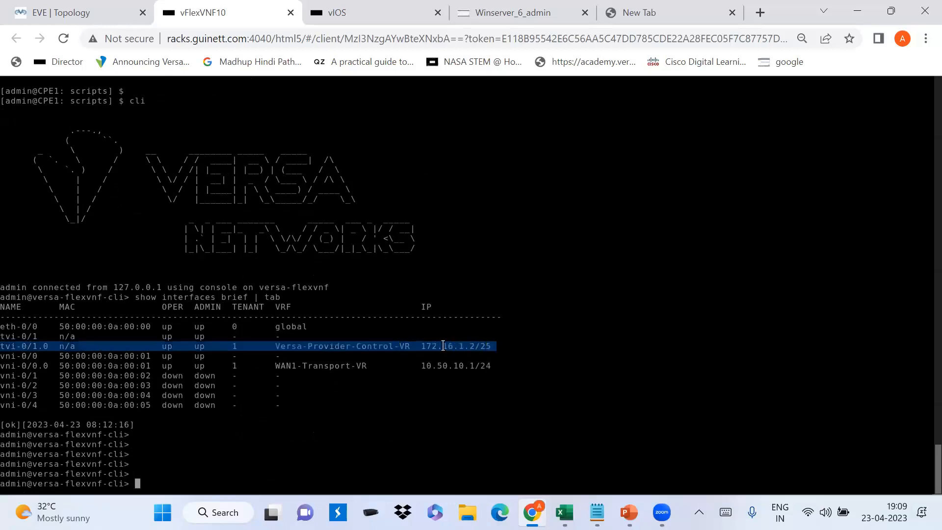
{"action": "left_click", "coordinate": [411, 346]}
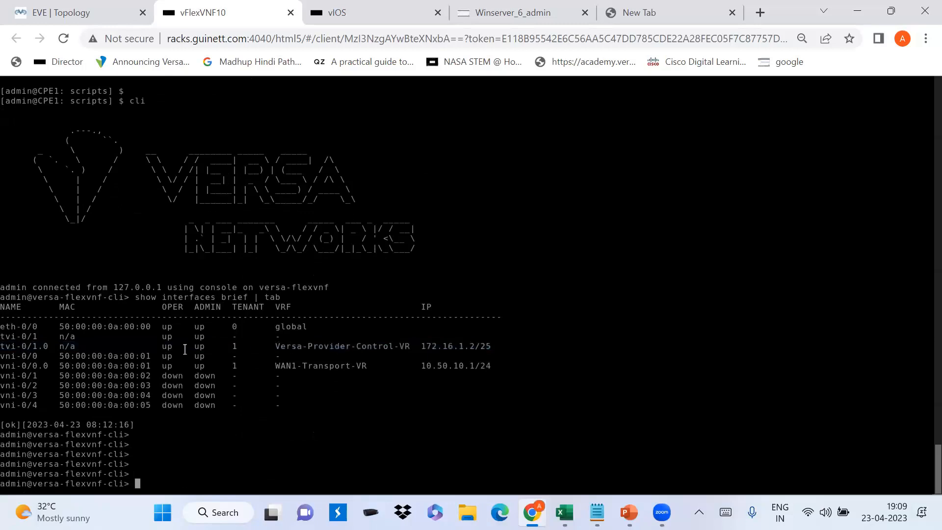
{"action": "left_click_drag", "start_coordinate": [29, 346], "coordinate": [492, 347]}
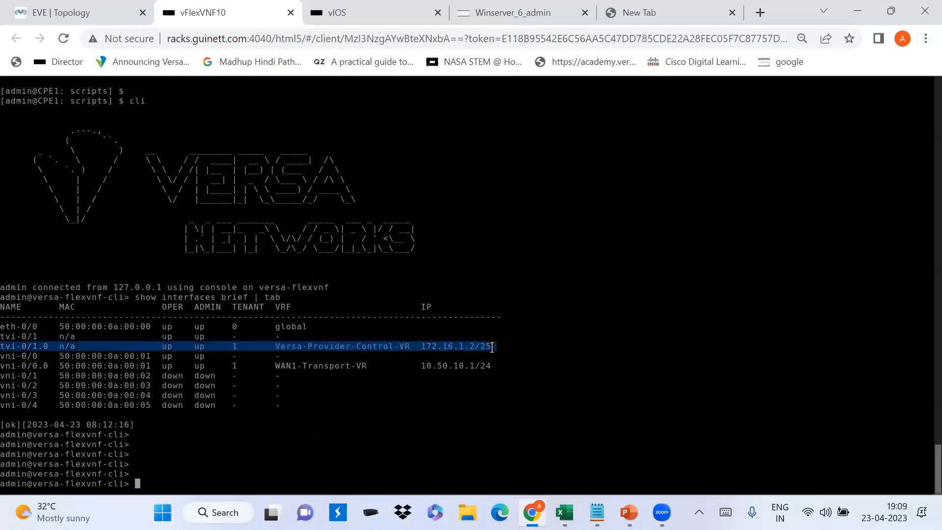
{"action": "left_click", "coordinate": [354, 347]}
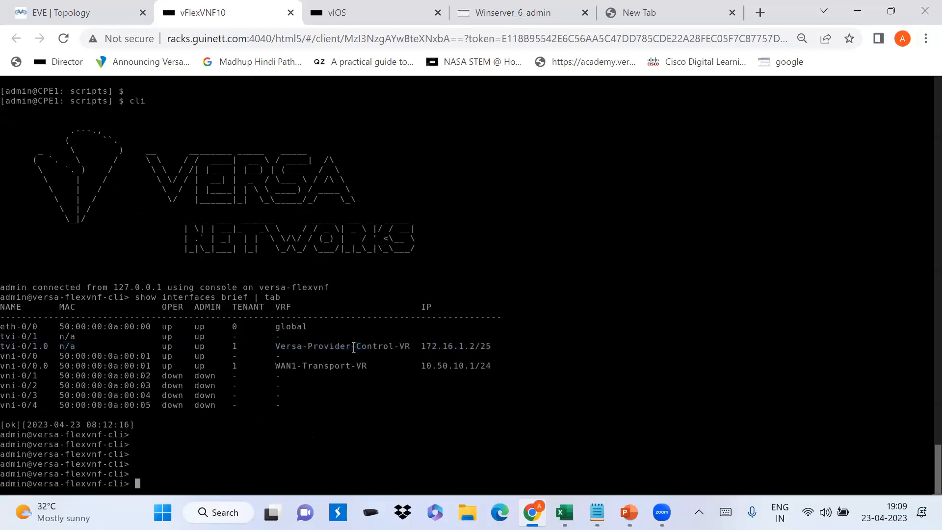
{"action": "key", "text": "Return"}
{"action": "key", "text": "Return"}
{"action": "key", "text": "Return"}
{"action": "key", "text": "Return"}
{"action": "key", "text": "Up"}
{"action": "key", "text": "Return"}
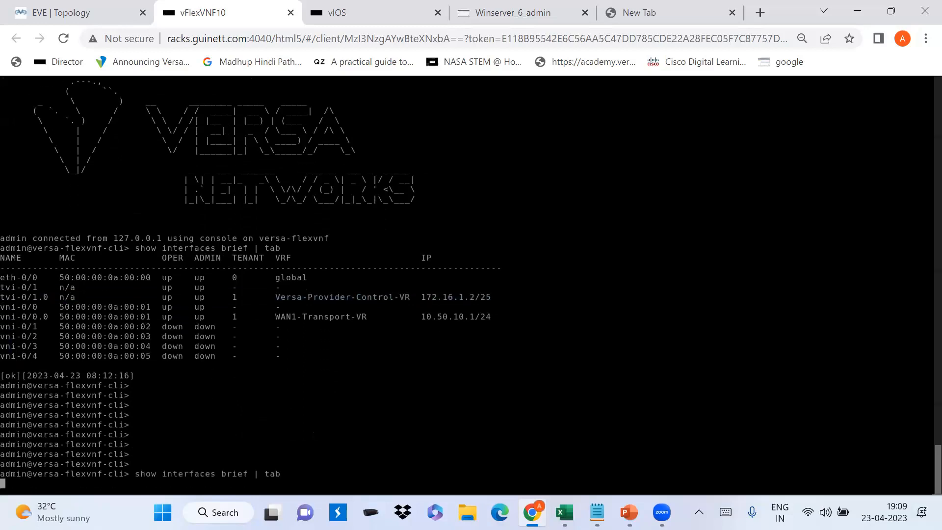
{"action": "key", "text": "Return"}
{"action": "key", "text": "Return"}
{"action": "key", "text": "Return"}
{"action": "key", "text": "Return"}
{"action": "key", "text": "Return"}
{"action": "key", "text": "Return"}
{"action": "key", "text": "Return"}
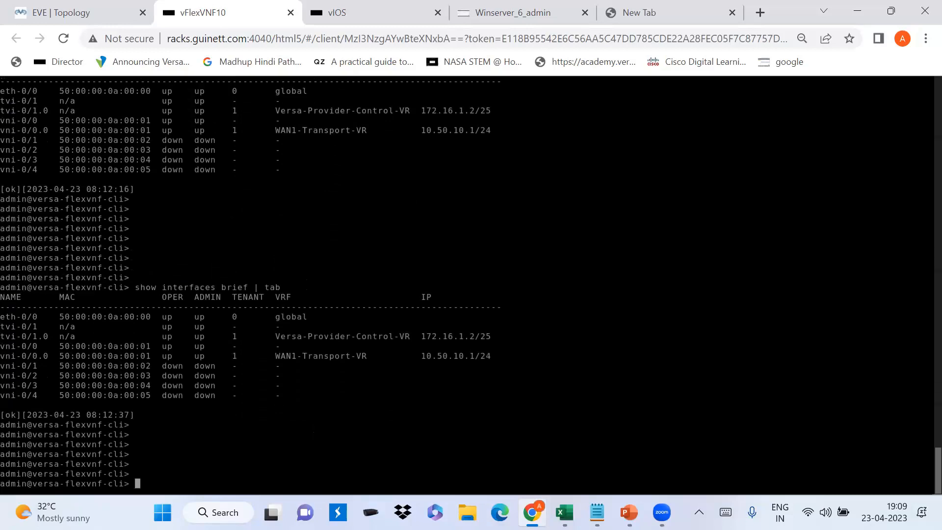
- Open the Tasks list in Versa Director on Winserver_6, expand BRANCH1's appliance-creation task 40, and return to the vFlexVNF10 console
{"action": "key", "text": "ctrl+Tab"}
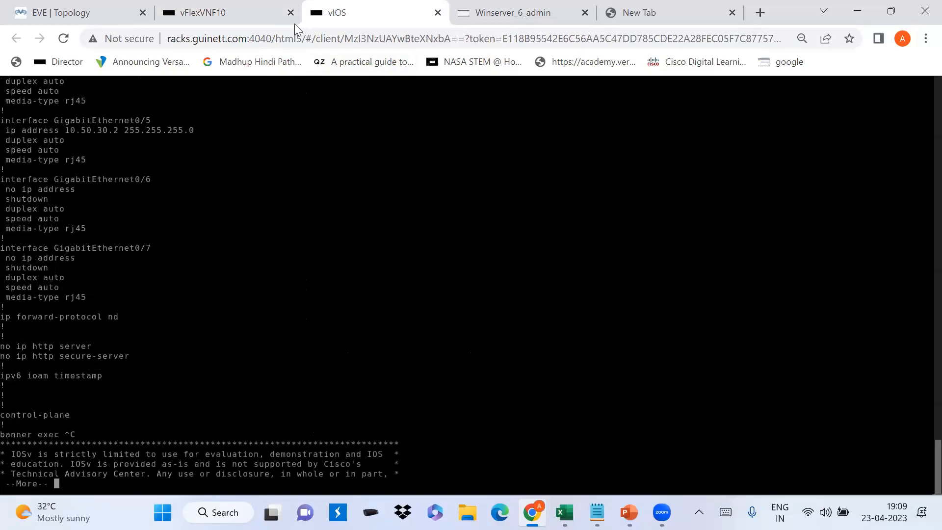
{"action": "key", "text": "ctrl+1"}
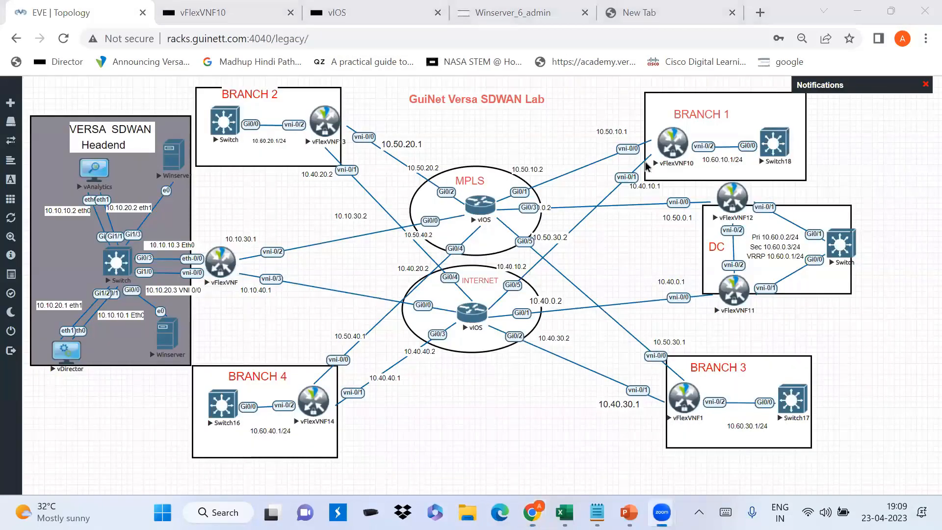
{"action": "key", "text": "ctrl+4"}
{"action": "left_click", "coordinate": [741, 138]}
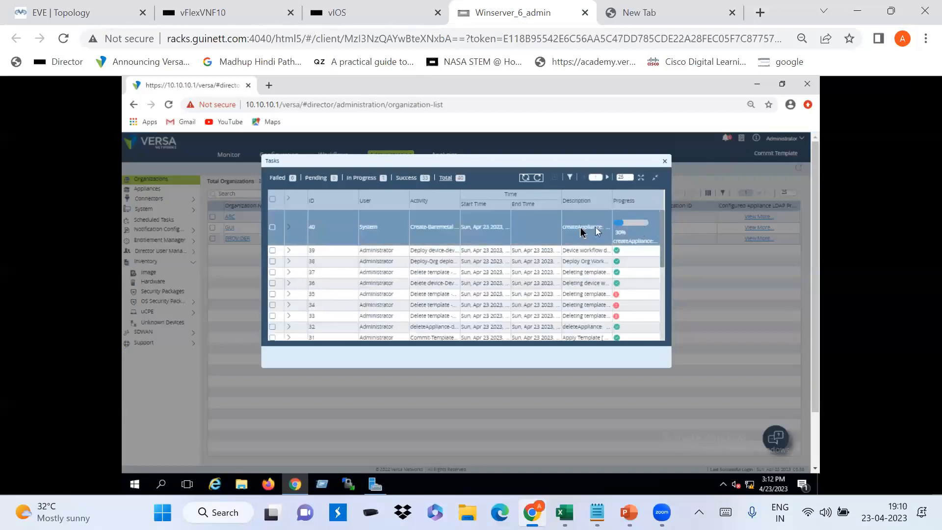
{"action": "left_click", "coordinate": [288, 229]}
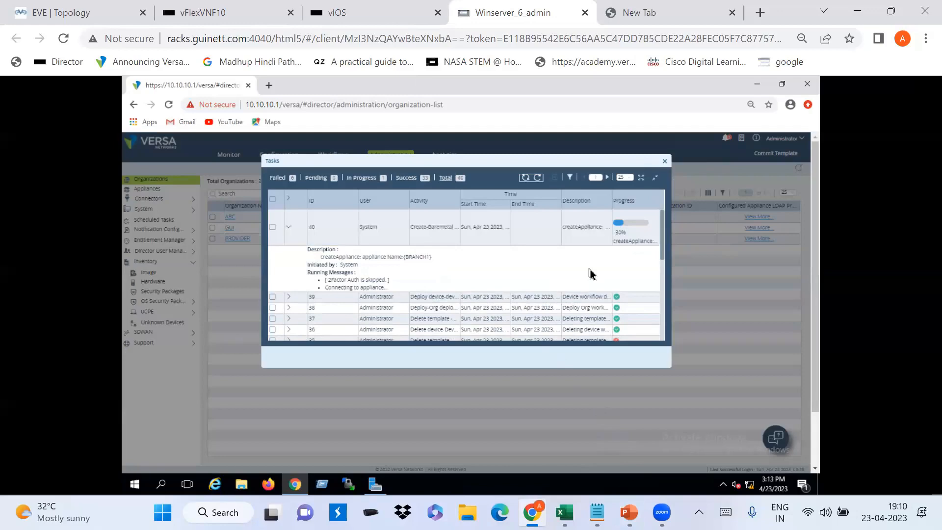
{"action": "left_click", "coordinate": [389, 13]}
{"action": "left_click", "coordinate": [242, 19]}
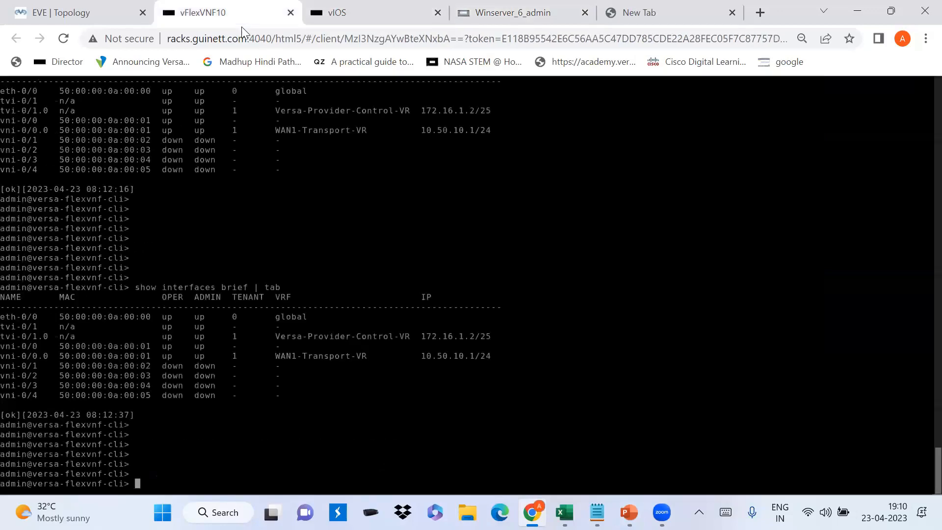
- Run "show interfaces brief | tab" two more times in the vFlexVNF10 console to recheck the interface states and addresses
{"action": "key", "text": "Return"}
{"action": "key", "text": "Up"}
{"action": "key", "text": "Return"}
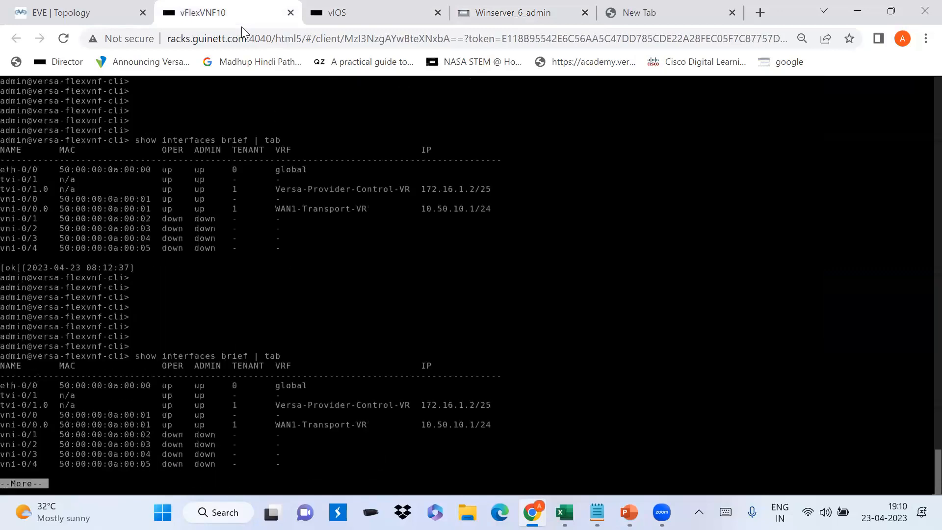
{"action": "key", "text": "space"}
{"action": "key", "text": "Return"}
{"action": "key", "text": "Return"}
{"action": "key", "text": "Return"}
{"action": "key", "text": "Return"}
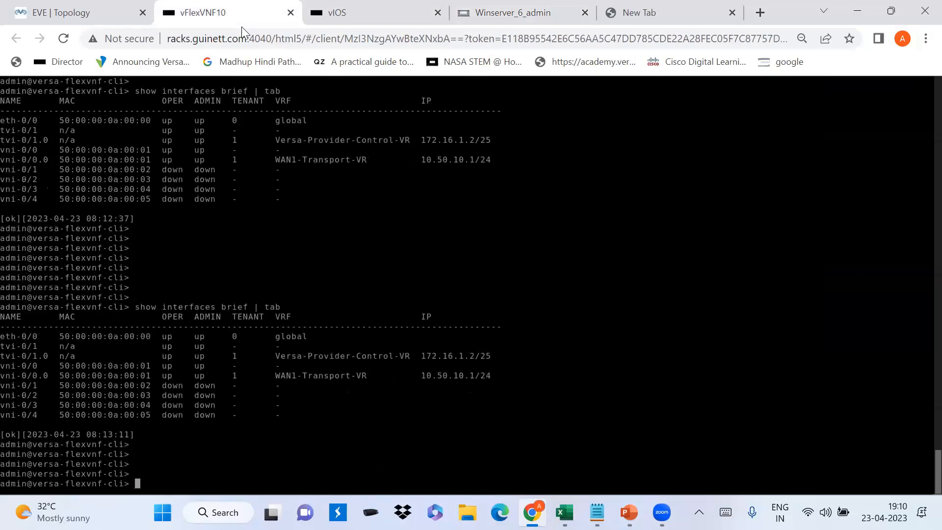
{"action": "key", "text": "Up"}
{"action": "key", "text": "Return"}
{"action": "key", "text": "space"}
{"action": "key", "text": "Return"}
{"action": "key", "text": "Return"}
{"action": "key", "text": "Return"}
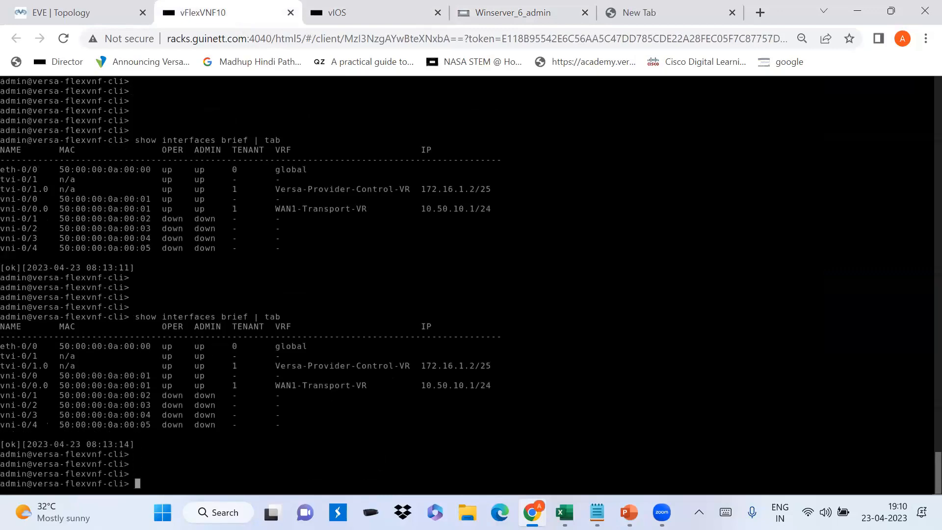
- Switch to the DEVICE_TEMPLATE_W3_D6 presentation in PowerPoint, view slide 42 on BGP and IPsec verification, and return to the vFlexVNF10 console in Chrome
{"action": "left_click", "coordinate": [628, 512]}
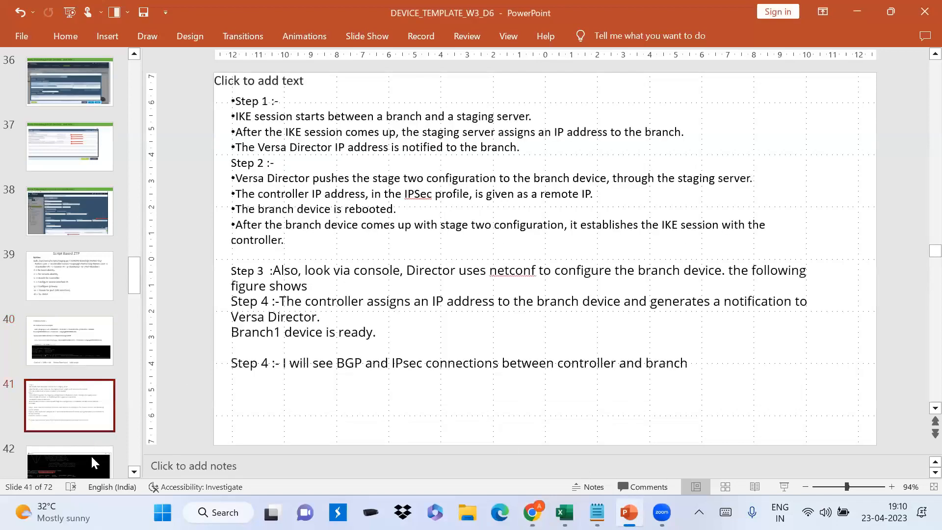
{"action": "left_click", "coordinate": [90, 455]}
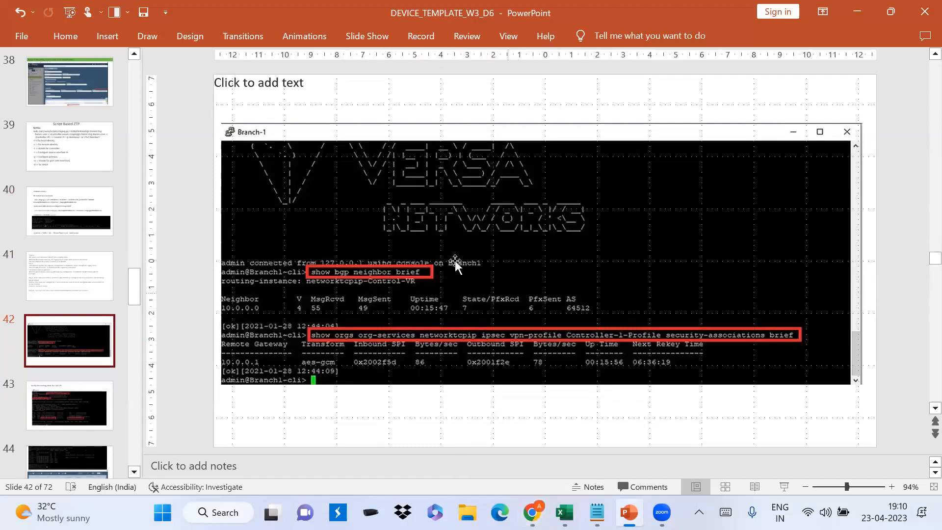
{"action": "left_click", "coordinate": [531, 512]}
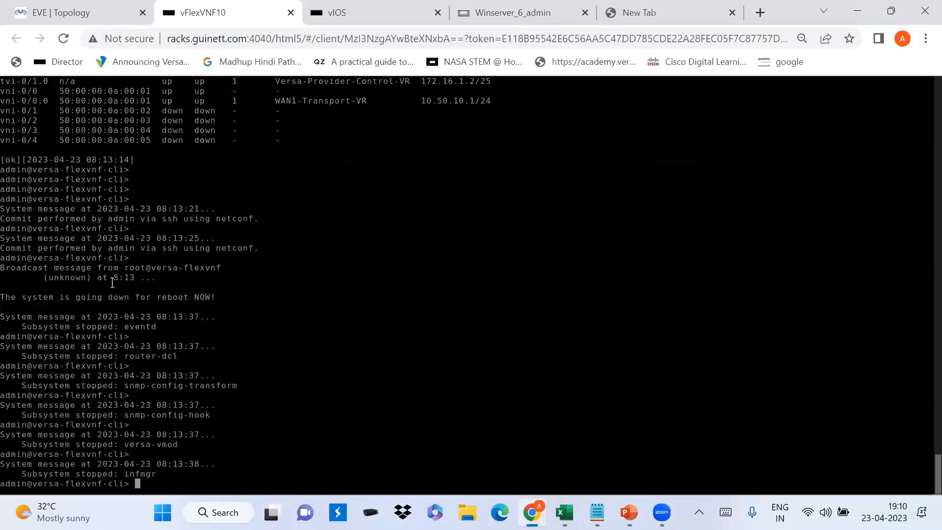
- Refresh the Versa Director task list on Winserver_6, check BRANCH1's appliance-creation task 40, and return to the vFlexVNF10 console
{"action": "left_click", "coordinate": [530, 14]}
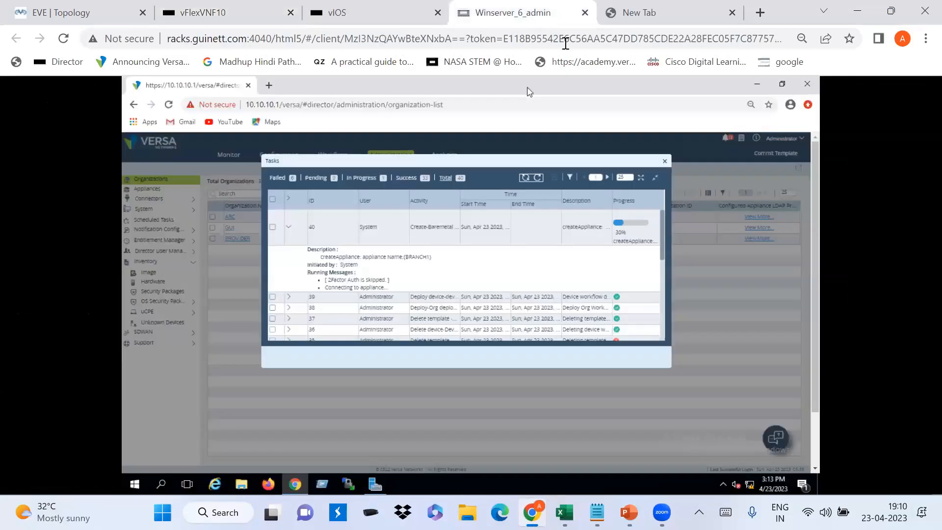
{"action": "left_click", "coordinate": [538, 178]}
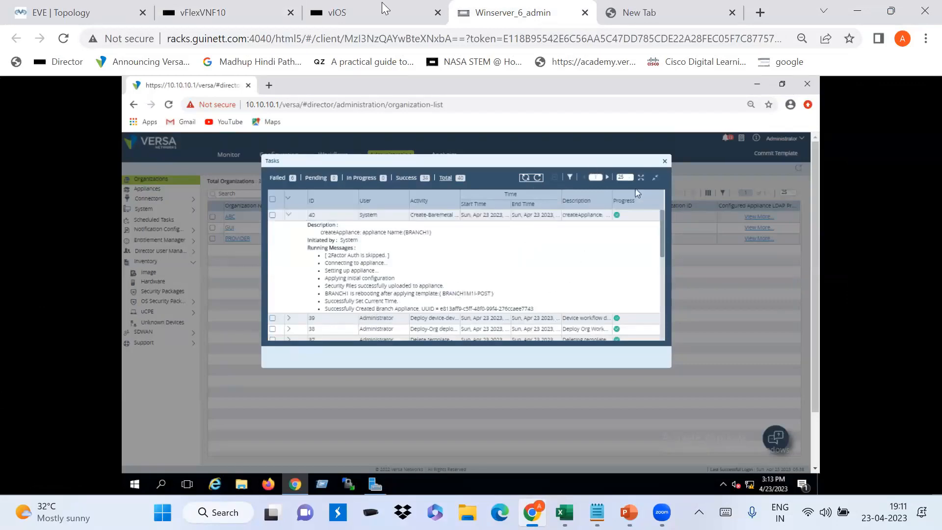
{"action": "left_click", "coordinate": [215, 11]}
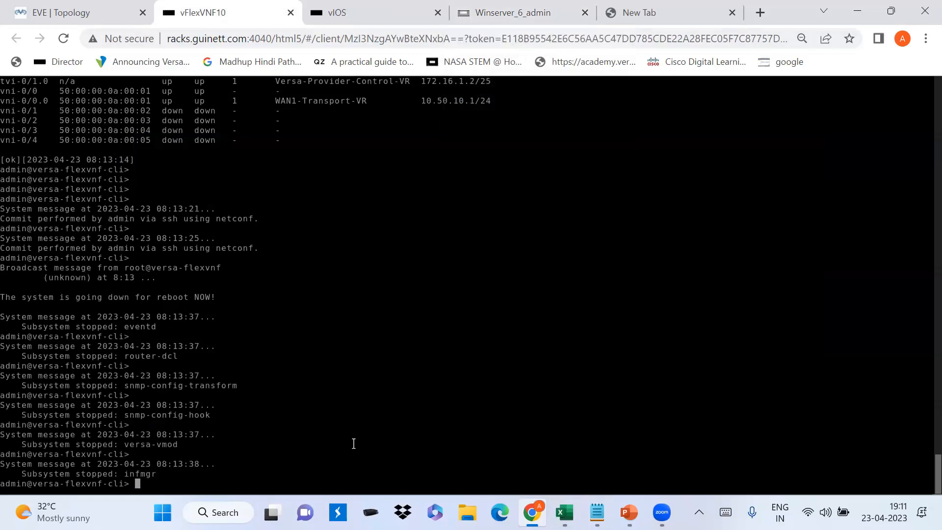
- Switch to PowerPoint, start the slide show from slide 42, and advance to the slide on verifying the LAN VR routing table
{"action": "left_click", "coordinate": [628, 512]}
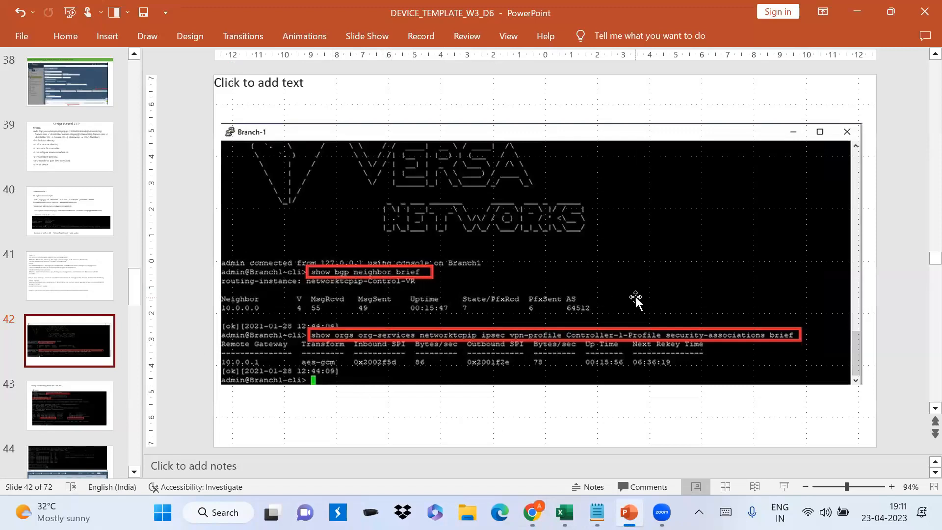
{"action": "left_click", "coordinate": [784, 488]}
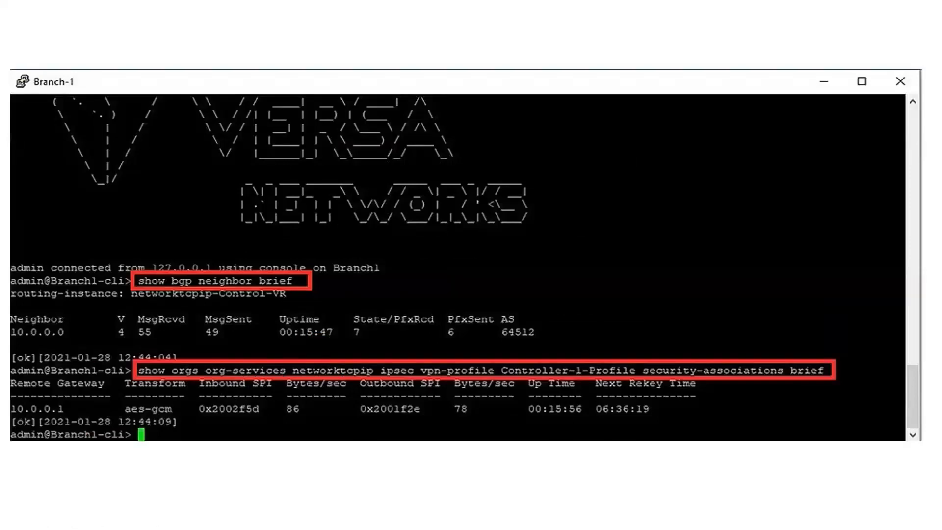
{"action": "key", "text": "Right"}
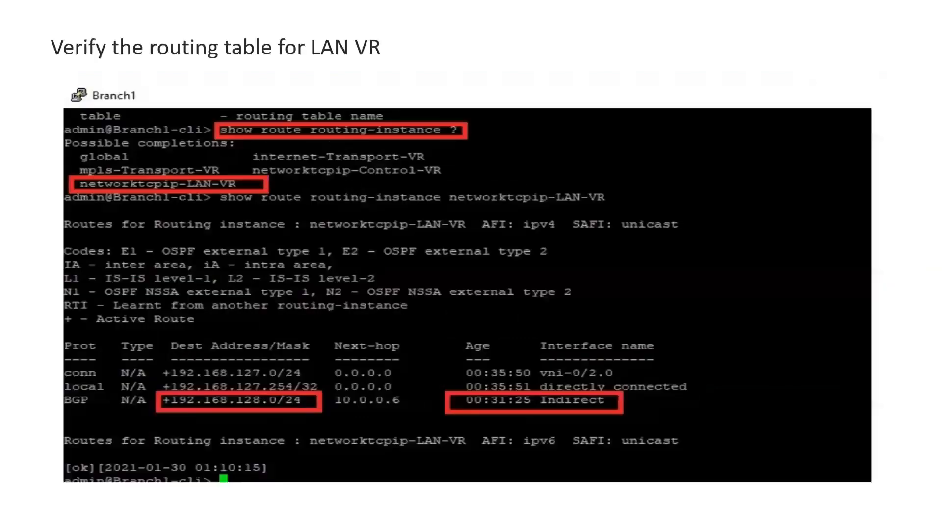